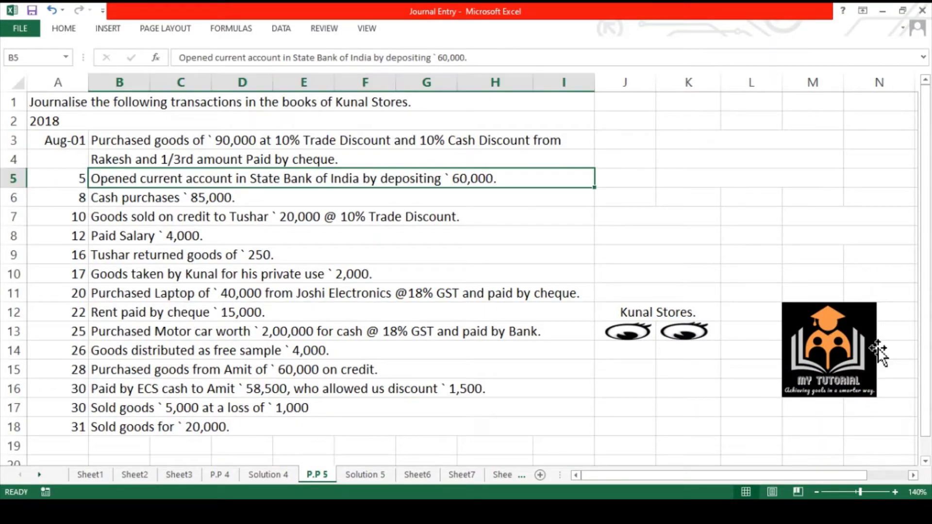
# Step: Examine the exercise heading for Kunal Stores, the store label and picture, the year and the first transaction date
pyautogui.press('Up')
pyautogui.press('Up')
pyautogui.press('Up')
pyautogui.press('Up')
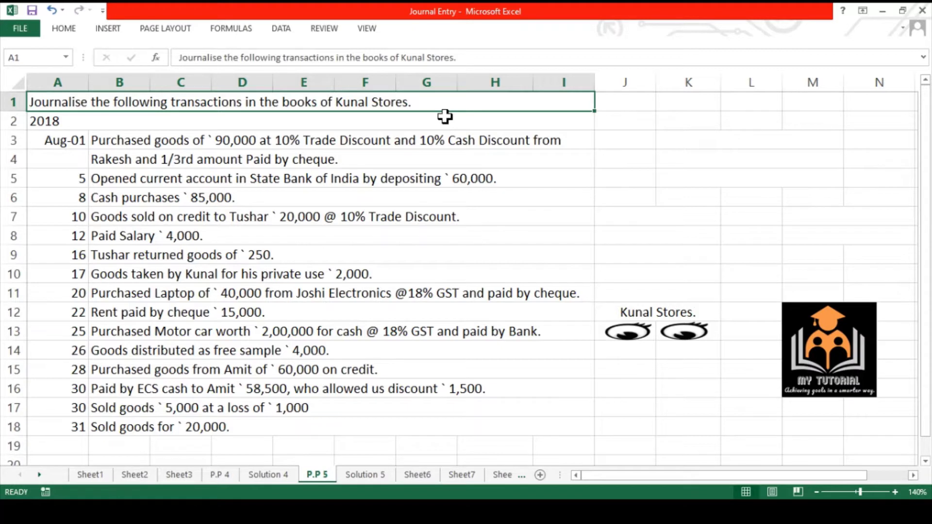
pyautogui.click(631, 306)
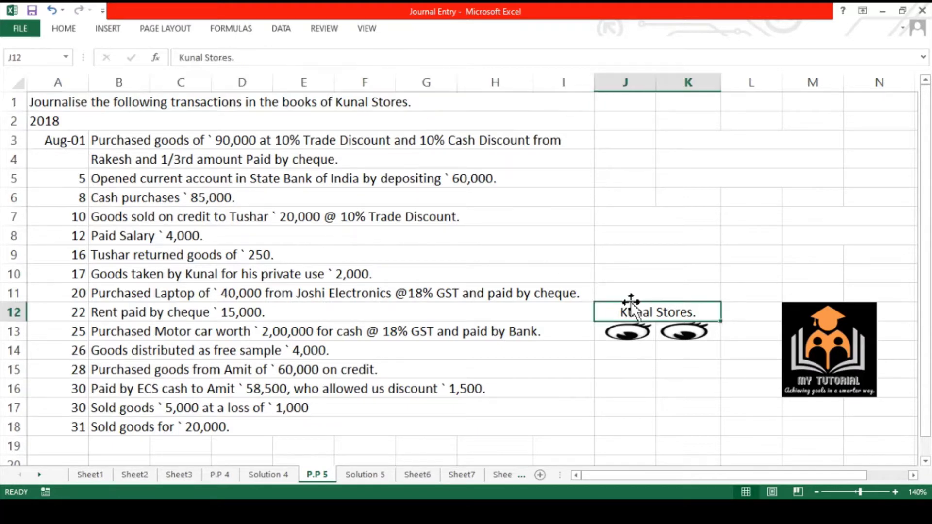
pyautogui.click(690, 332)
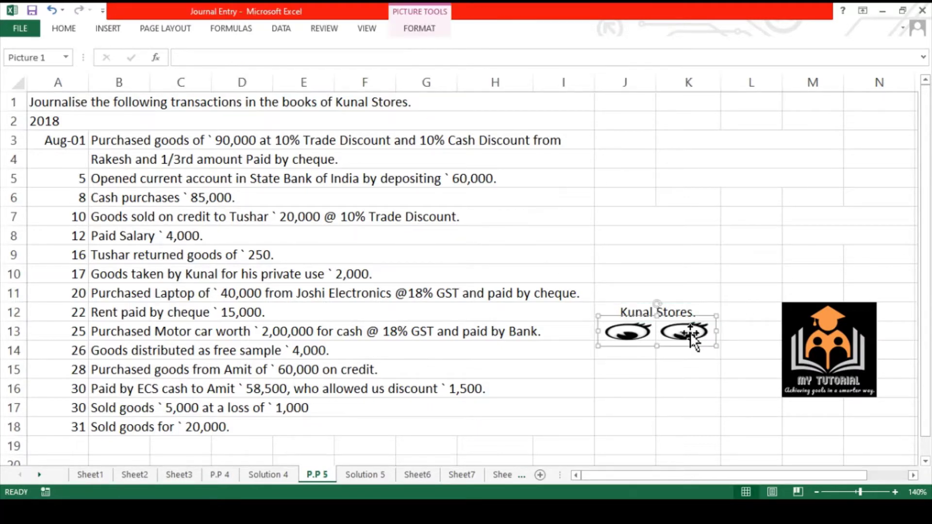
pyautogui.click(682, 362)
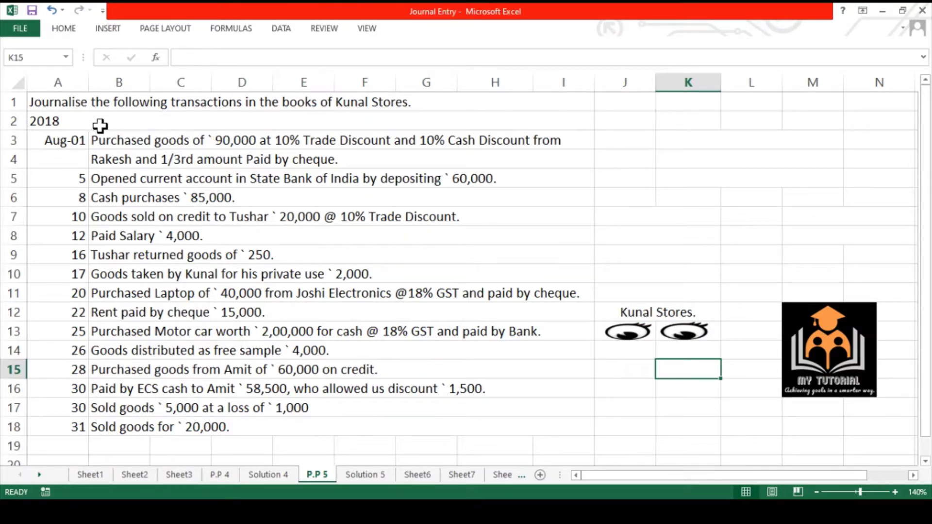
pyautogui.click(69, 122)
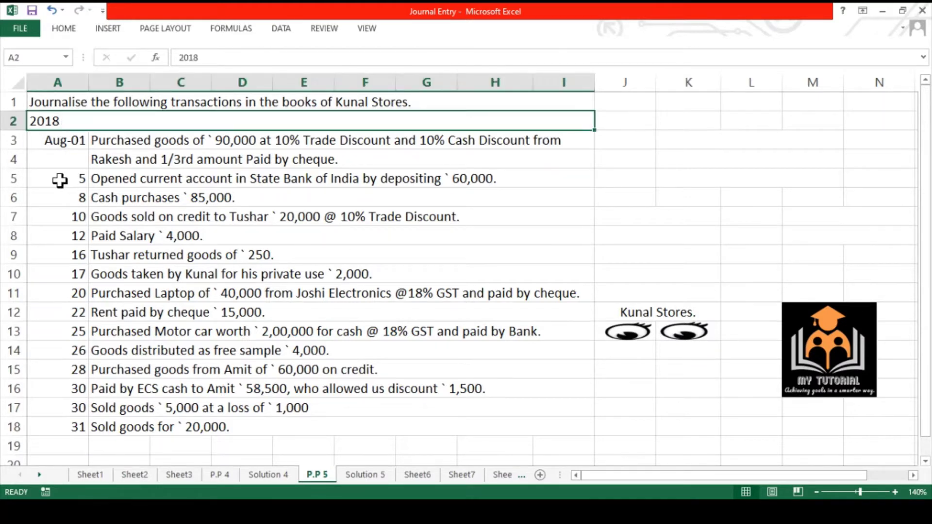
pyautogui.click(62, 141)
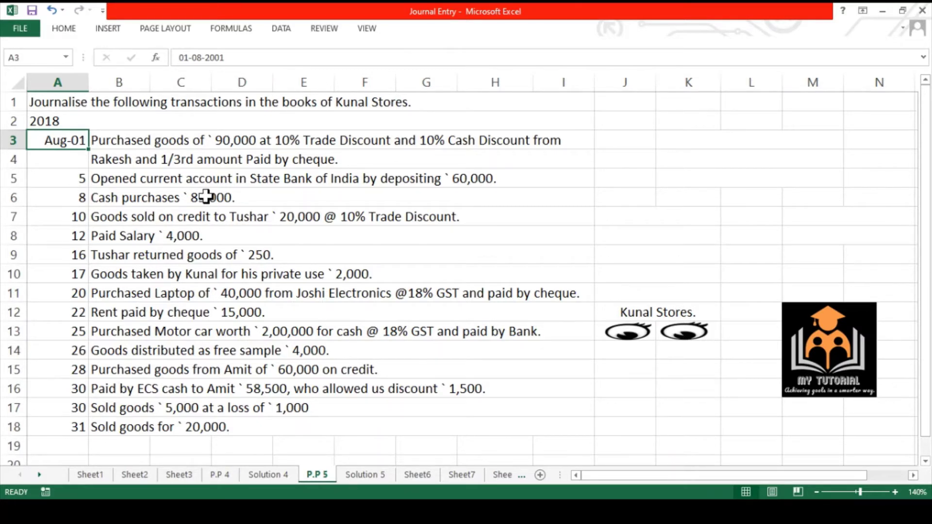
# Step: Examine the August 1 purchase transaction in B3 and B4, highlighting the words "Paid" and "Trade Discount"
pyautogui.press('Right')
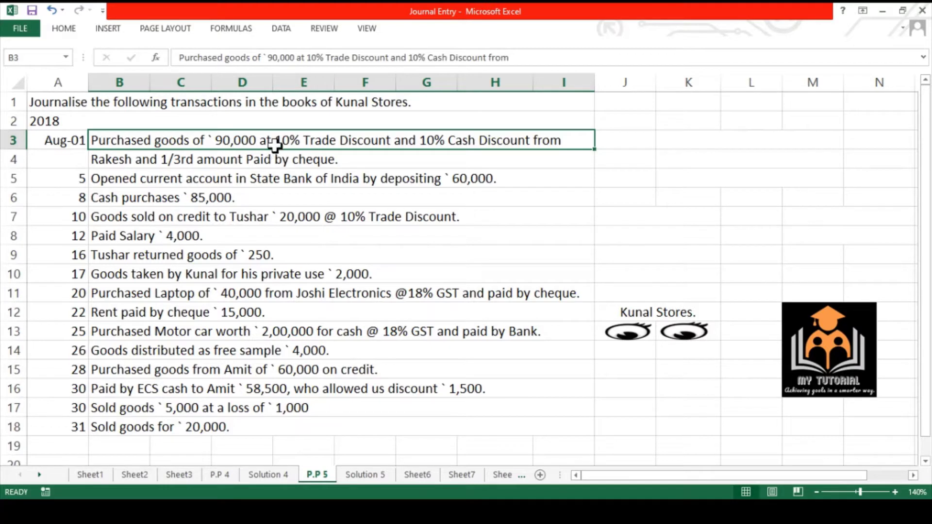
pyautogui.doubleClick(268, 158)
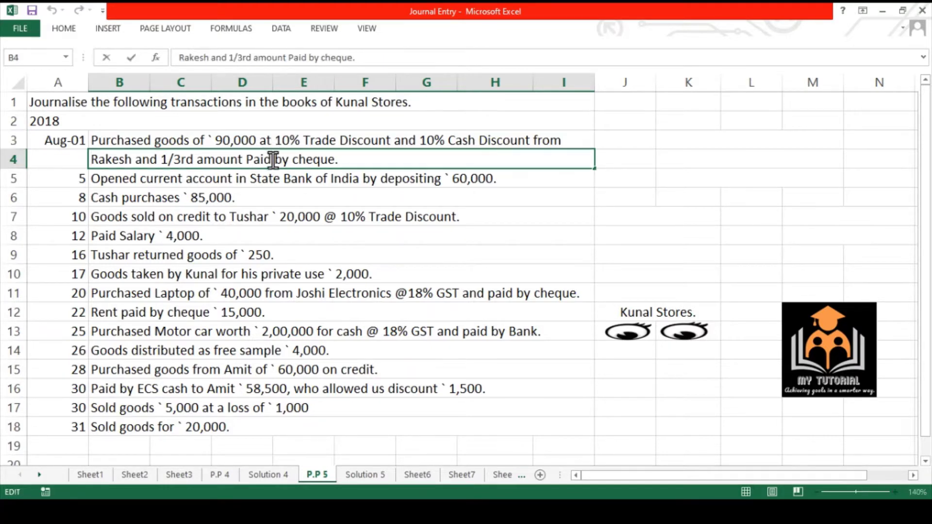
pyautogui.moveTo(270, 158); pyautogui.dragTo(251, 159)
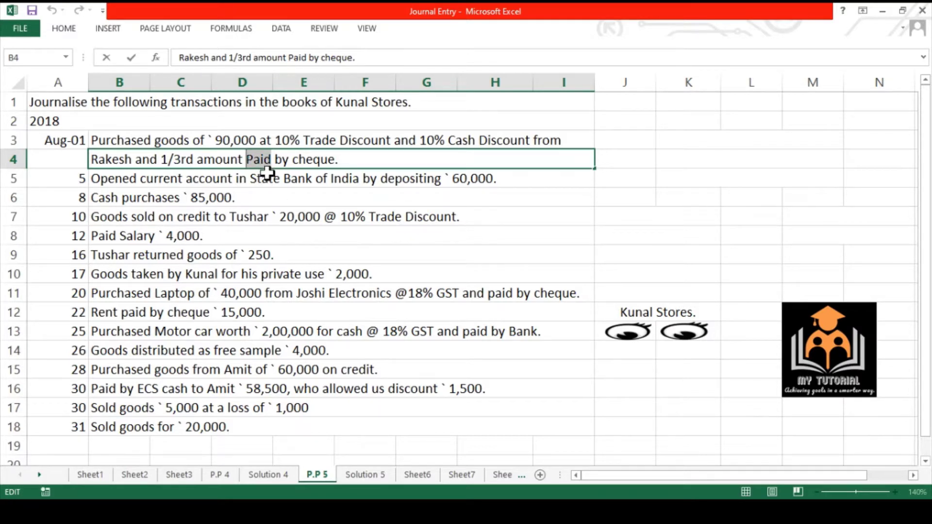
pyautogui.click(341, 161)
pyautogui.click(393, 142)
pyautogui.doubleClick(393, 142)
pyautogui.moveTo(394, 142); pyautogui.dragTo(305, 142)
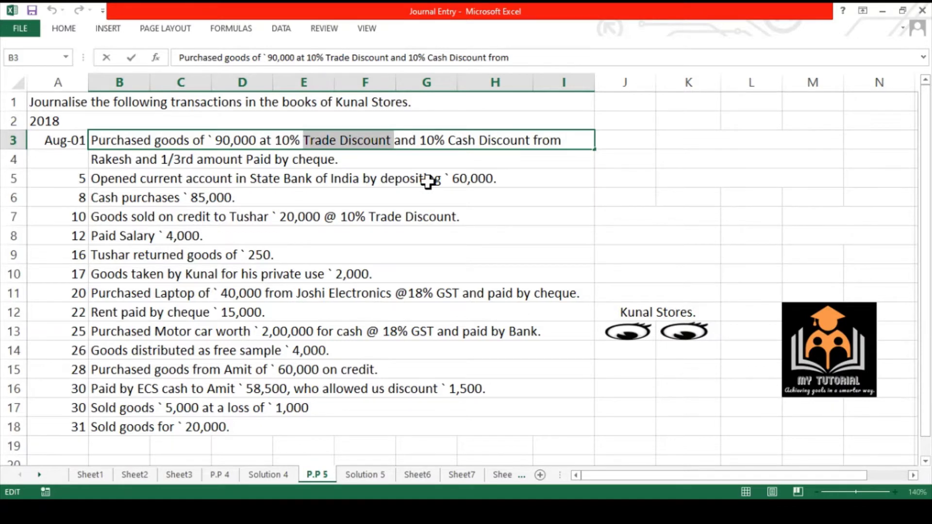
pyautogui.click(504, 167)
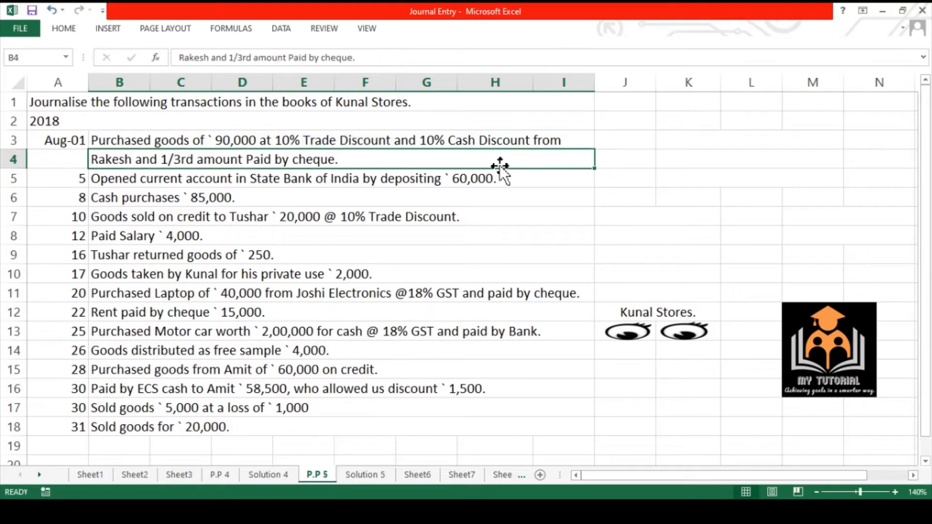
# Step: Show the trade discount working in K3 to K5: Value of Goods : 90,000, Less : 10% T.D : (9,000), Net Value : 81,000
pyautogui.click(668, 142)
pyautogui.click(65, 25)
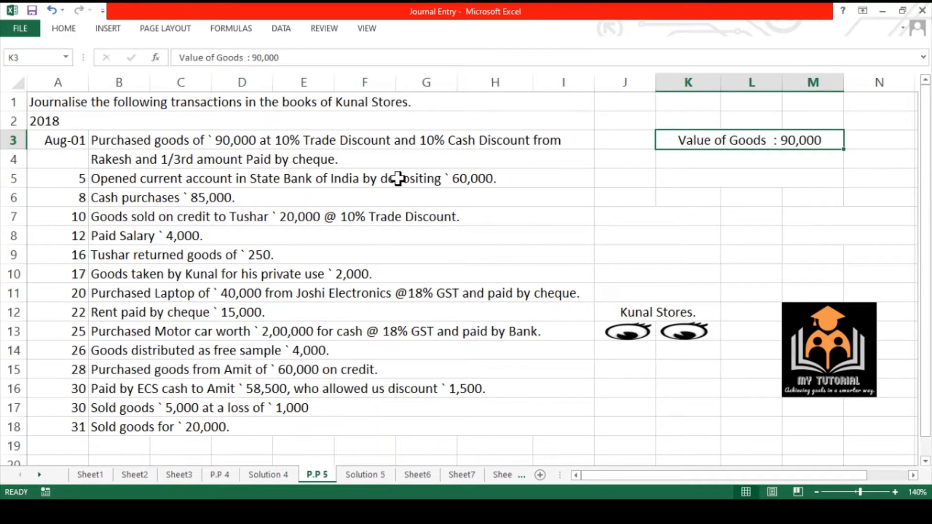
pyautogui.press('Down')
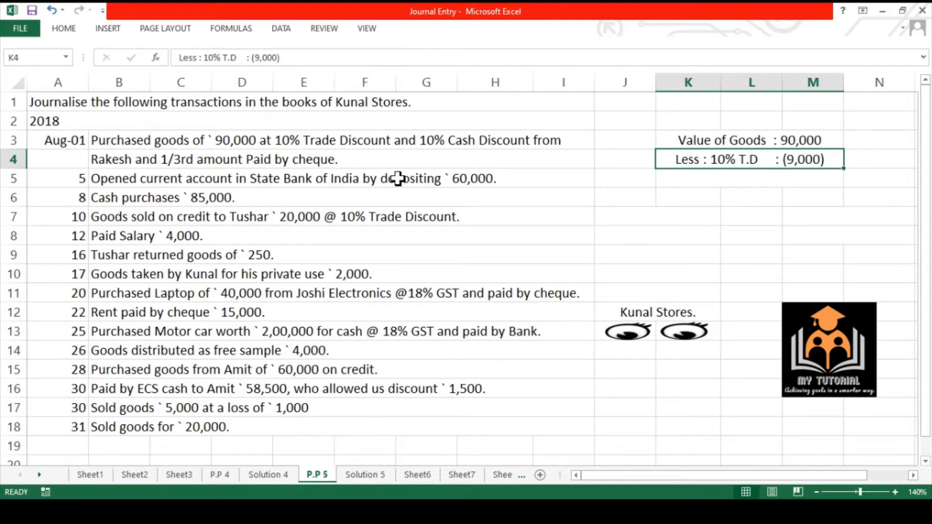
pyautogui.press('Down')
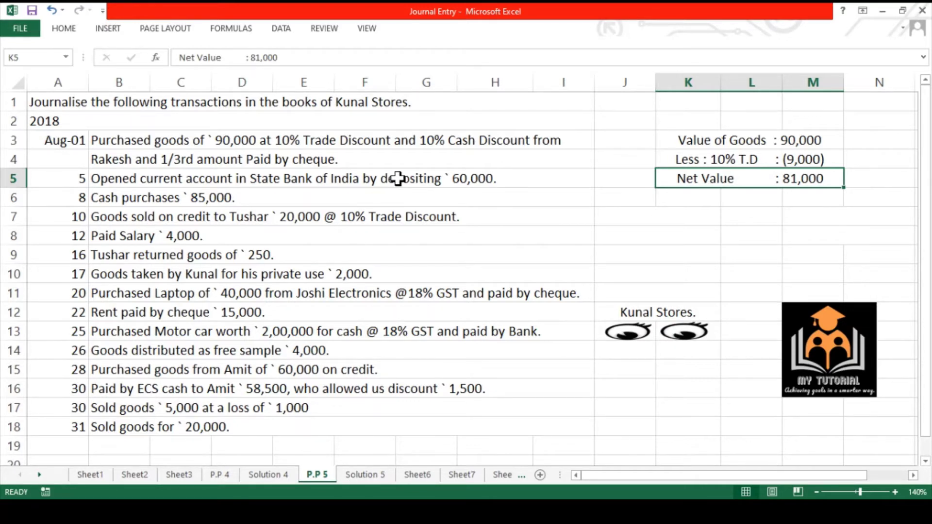
pyautogui.press('Up')
pyautogui.press('Up')
pyautogui.hotkey('shift', 'Down')
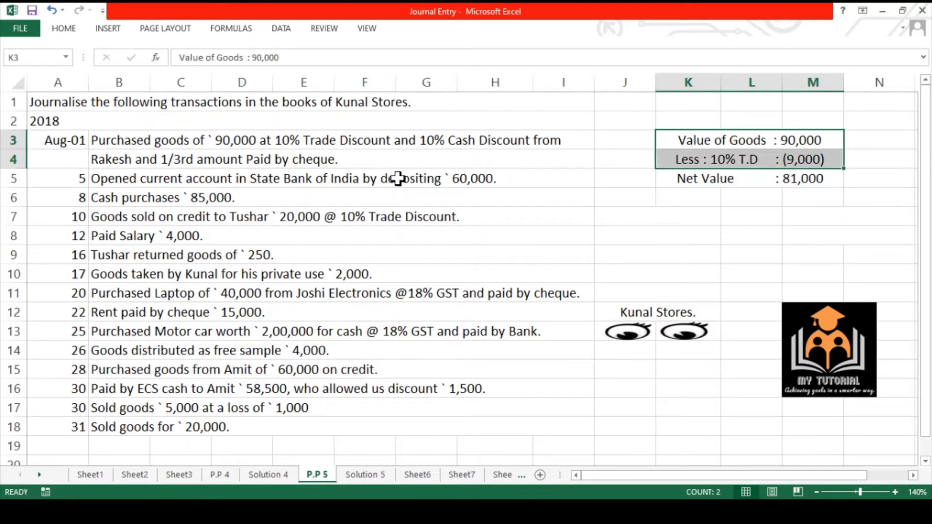
pyautogui.press('Down')
pyautogui.press('Down')
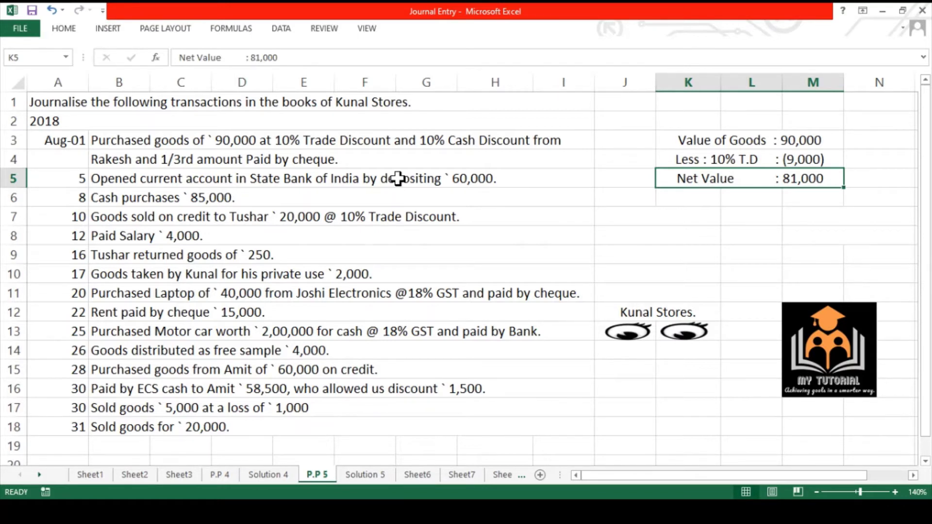
# Step: Show the split headings "1/3 Cash Transaction" in J7 and "2/3 Credit Transaction" in M7
pyautogui.press('Return')
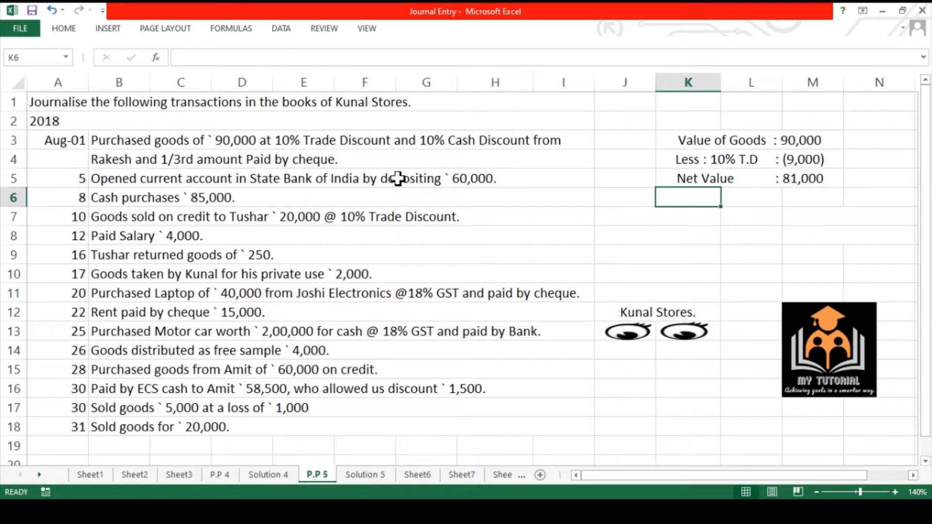
pyautogui.press('Right')
pyautogui.press('Left')
pyautogui.press('Down')
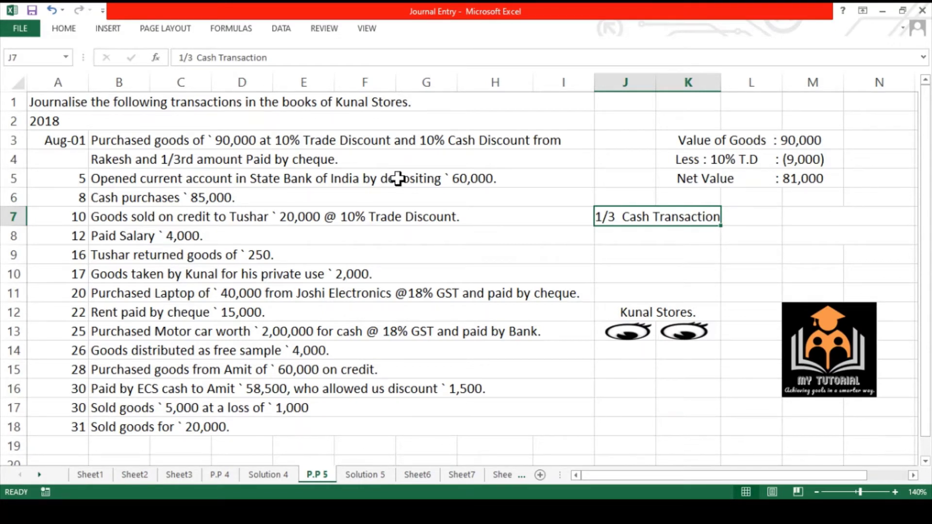
pyautogui.press('Right')
pyautogui.press('Right')
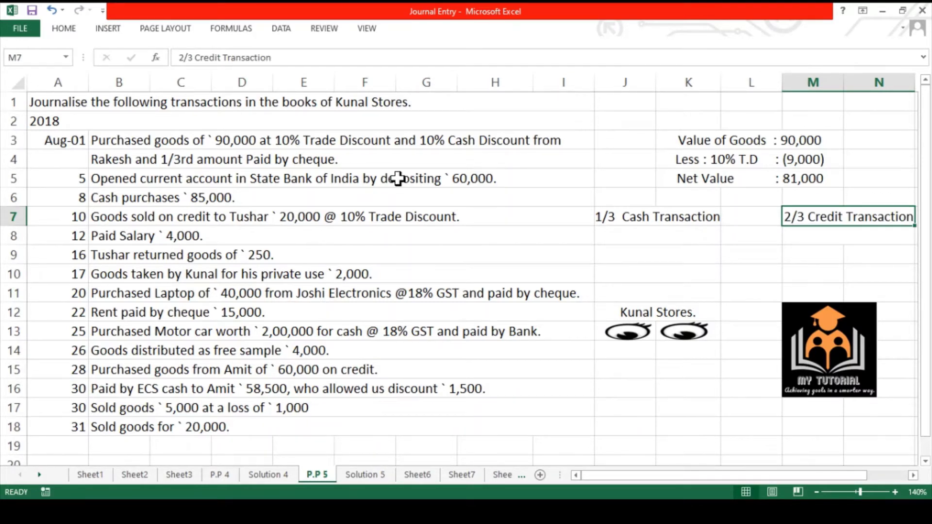
pyautogui.press('Left')
pyautogui.press('Left')
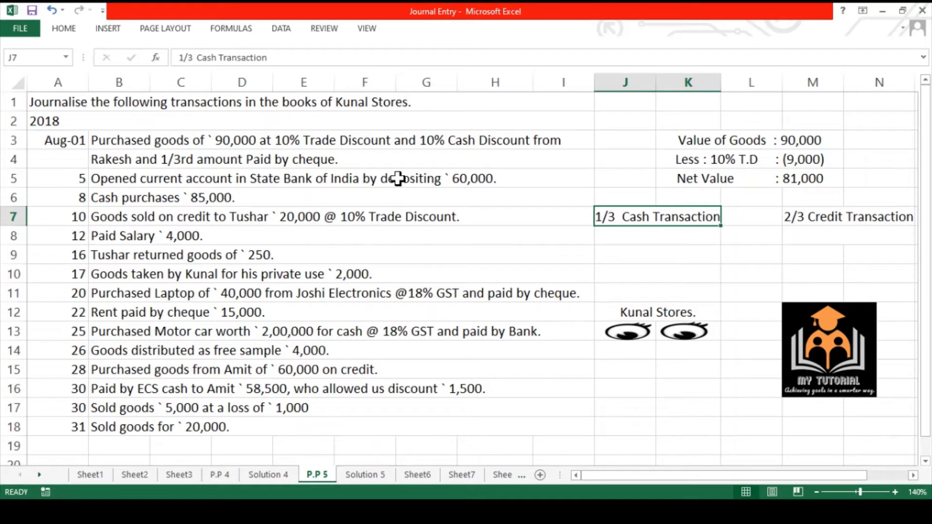
# Step: Show 27,000, Less 10% C.D : 2,700 and Amount Paid :24,300 in J8 to J10, and 54,000 in M8
pyautogui.press('Down')
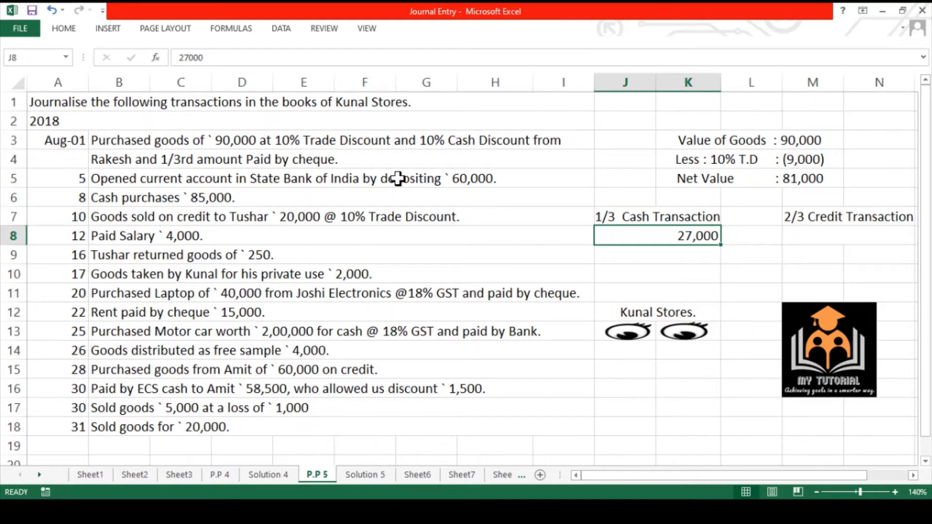
pyautogui.press('Down')
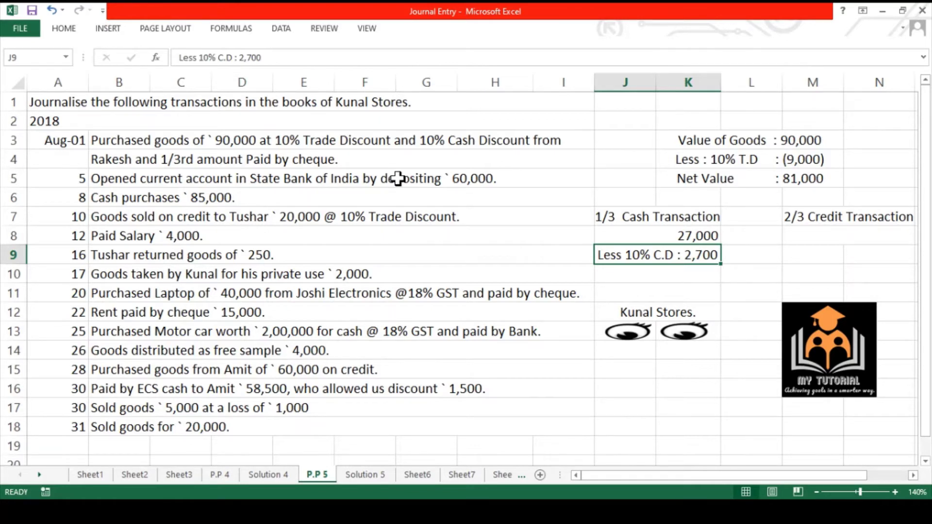
pyautogui.press('Down')
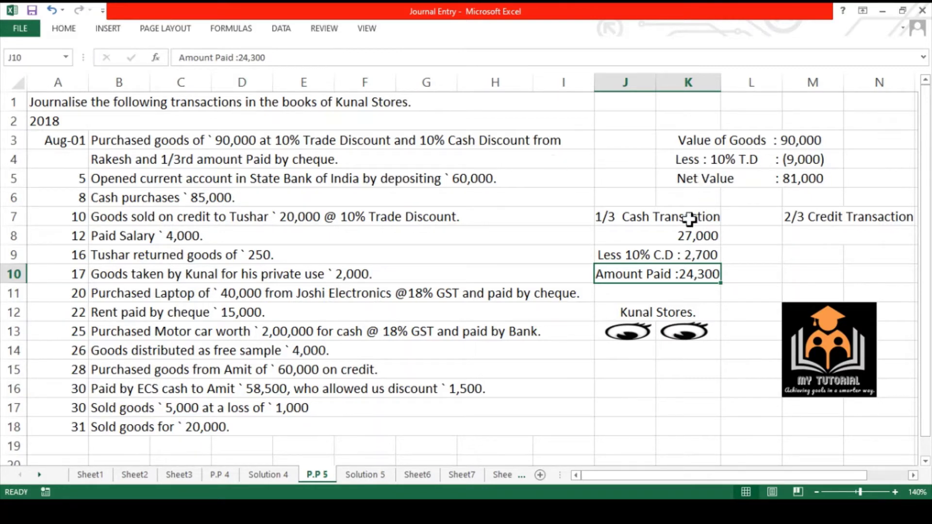
pyautogui.click(679, 234)
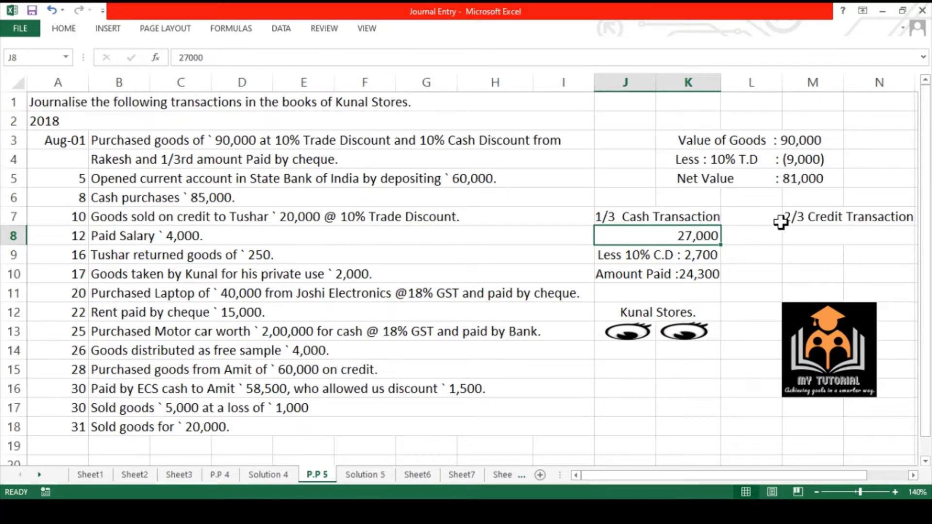
pyautogui.click(803, 235)
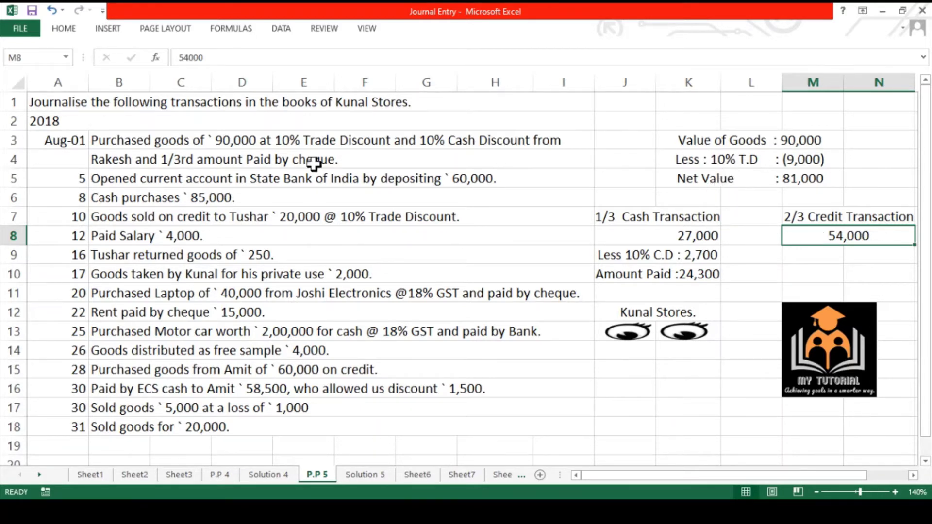
# Step: Colour the words "Purchased" and "Cash Discount" red in the August 1 transaction in B3
pyautogui.doubleClick(141, 140)
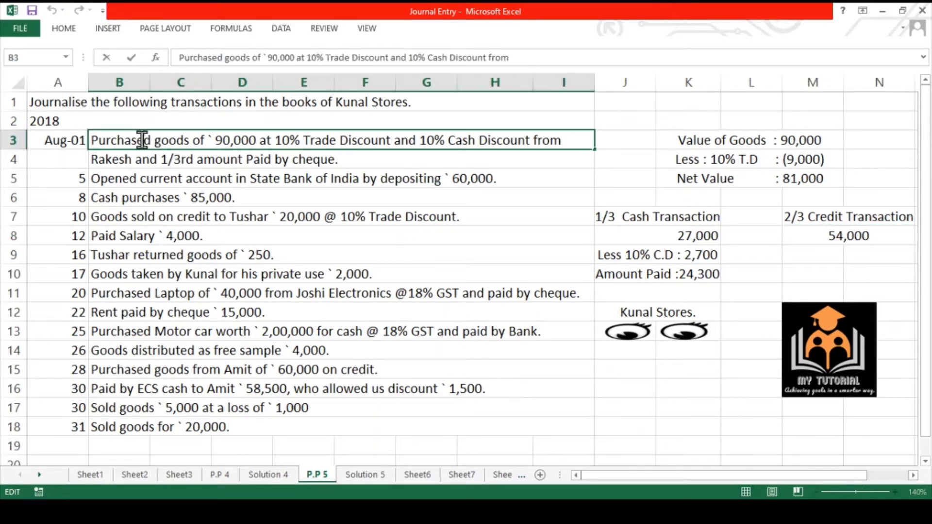
pyautogui.moveTo(151, 140); pyautogui.dragTo(90, 141)
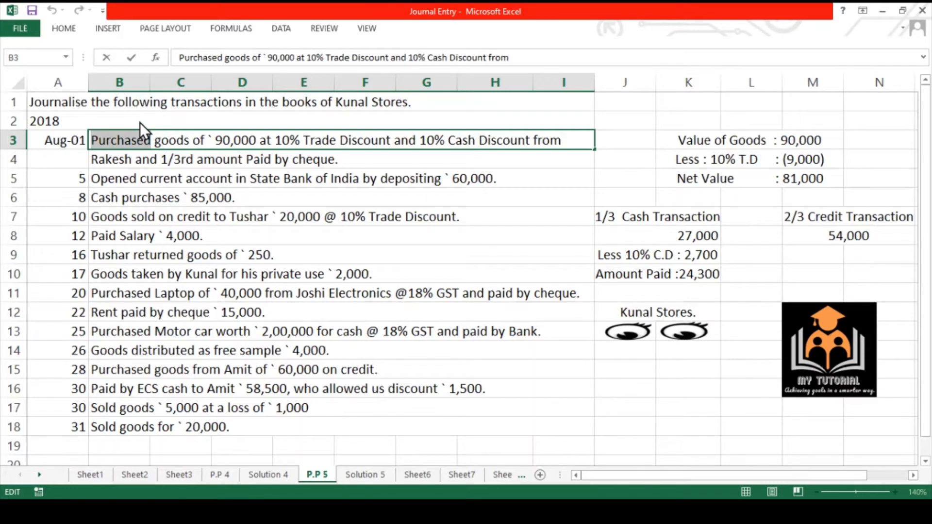
pyautogui.click(143, 240)
pyautogui.moveTo(533, 140); pyautogui.dragTo(447, 140)
pyautogui.hotkey('alt', 'h')
pyautogui.press('f')
pyautogui.press('c')
pyautogui.press('Return')
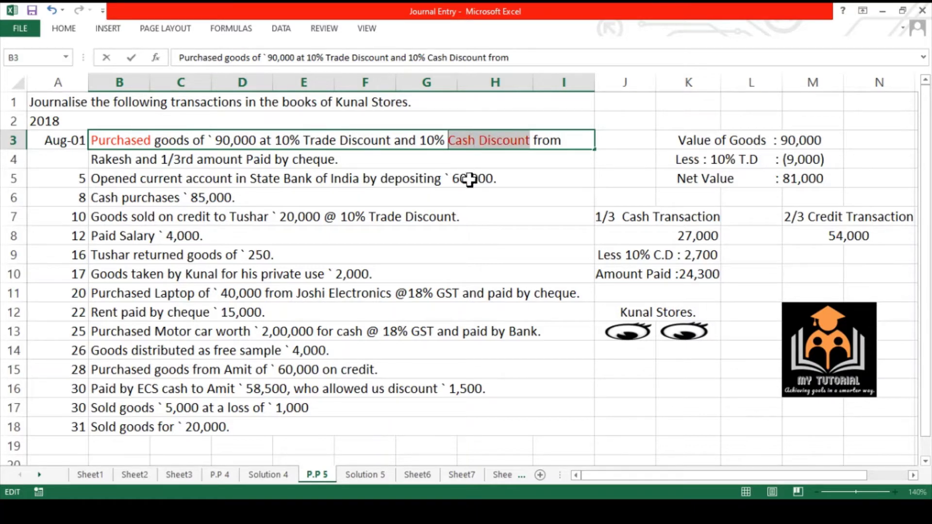
# Step: Colour the supplier's name and the word "cheque" red in B4
pyautogui.click(123, 160)
pyautogui.doubleClick(130, 159)
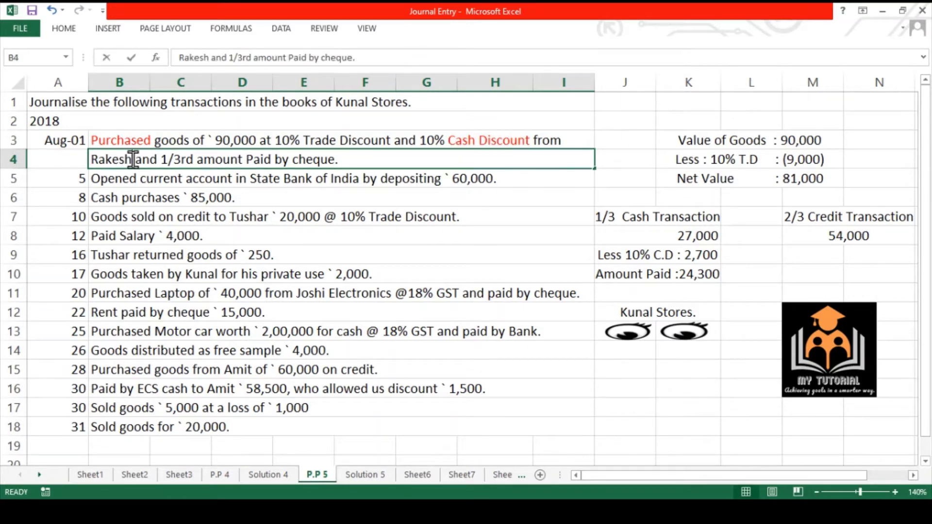
pyautogui.moveTo(131, 159); pyautogui.dragTo(88, 160)
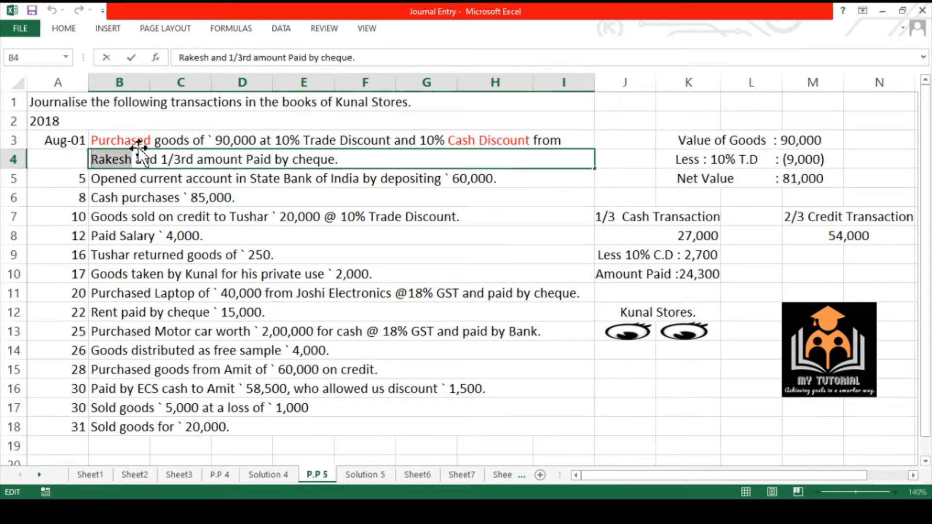
pyautogui.hotkey('alt', 'h')
pyautogui.press('f')
pyautogui.press('c')
pyautogui.press('Return')
pyautogui.click(335, 161)
pyautogui.moveTo(335, 162); pyautogui.dragTo(295, 163)
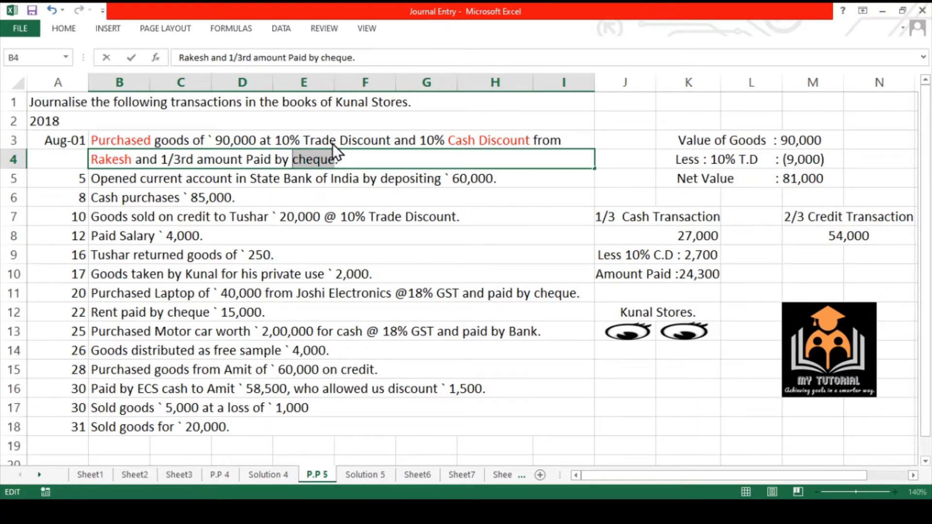
pyautogui.press('F4')
pyautogui.click(384, 168)
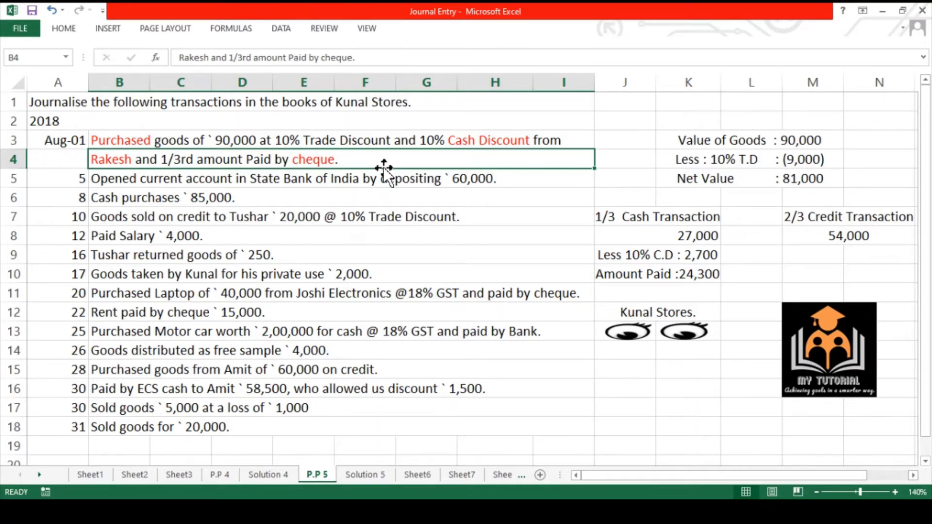
# Step: Review the August 1 purchase text together with its net value and cash discount amounts
pyautogui.click(142, 140)
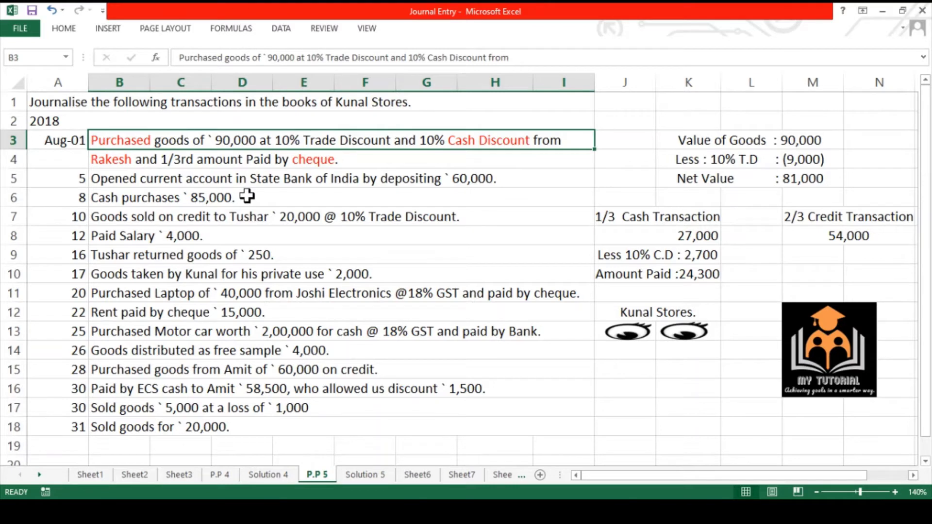
pyautogui.click(808, 178)
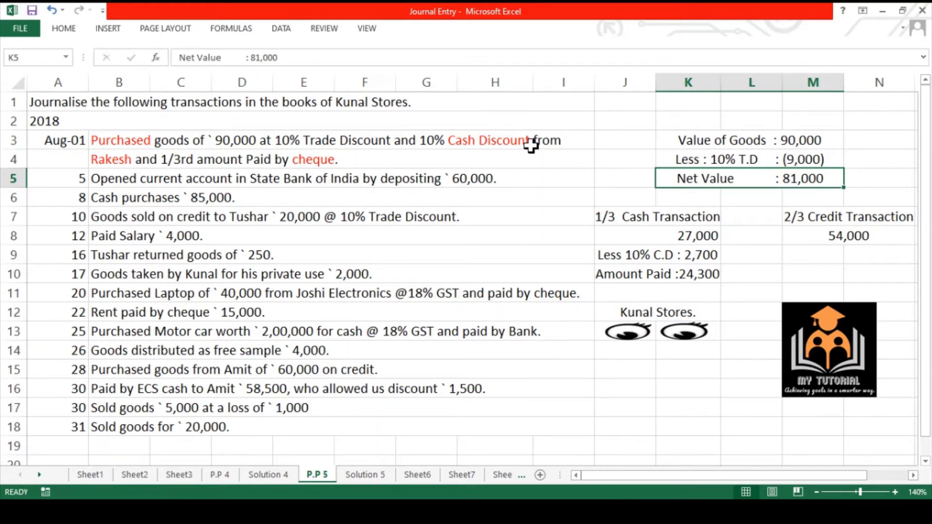
pyautogui.click(695, 254)
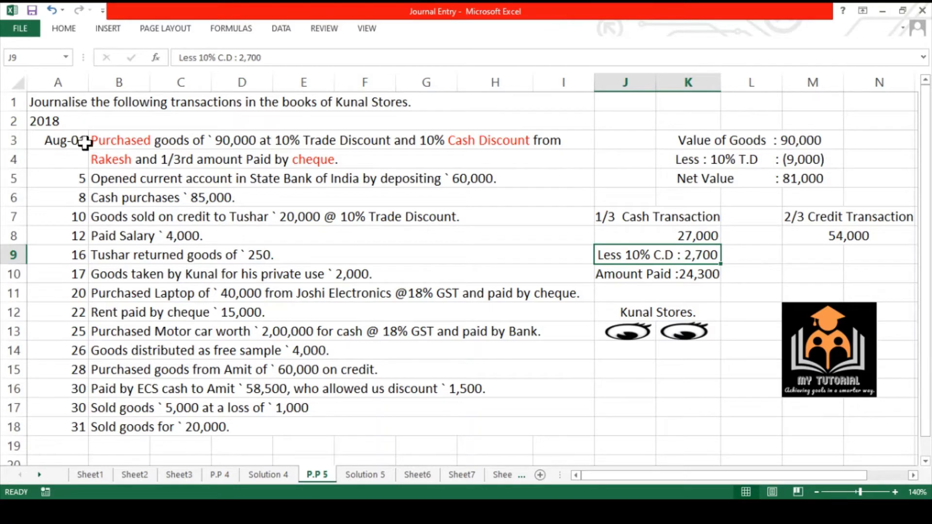
# Step: Match the August 1 purchase wording in B3 and B4 with the net value, cash discount, credit share and amount paid
pyautogui.click(92, 159)
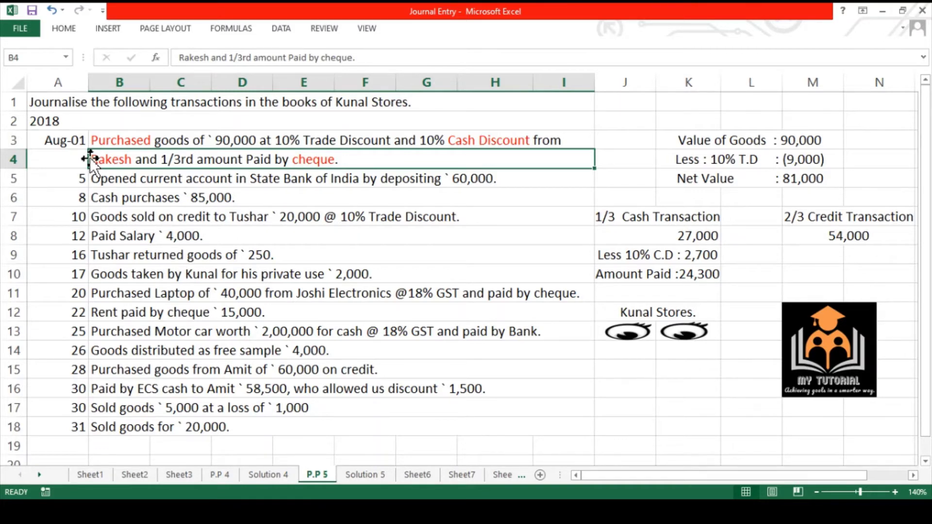
pyautogui.click(855, 236)
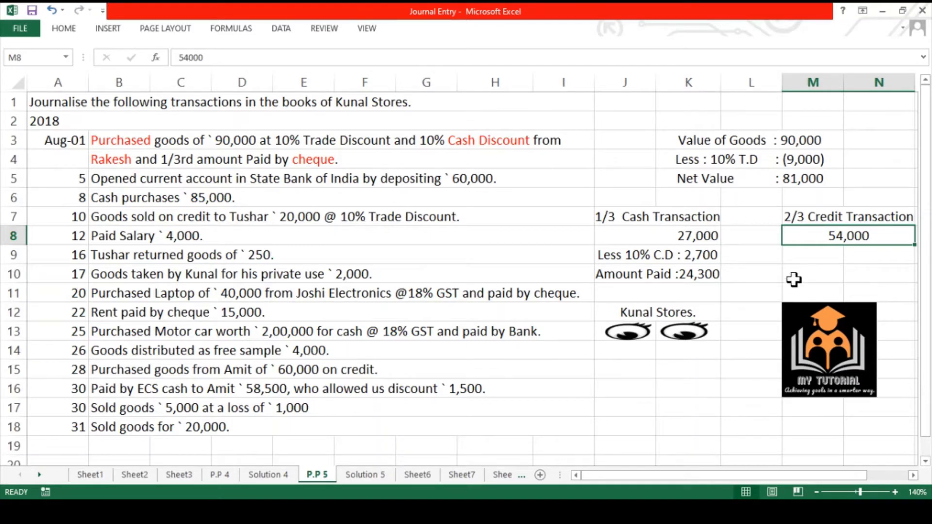
pyautogui.click(716, 276)
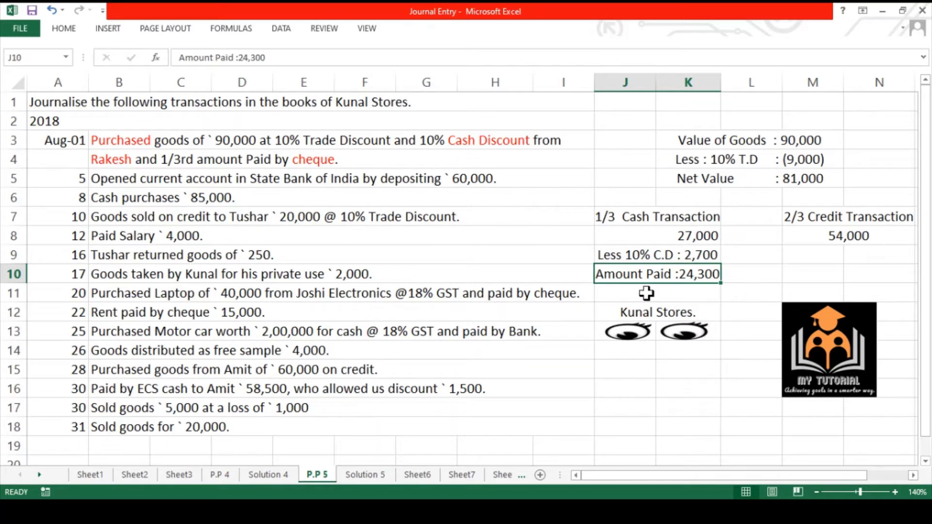
pyautogui.click(145, 144)
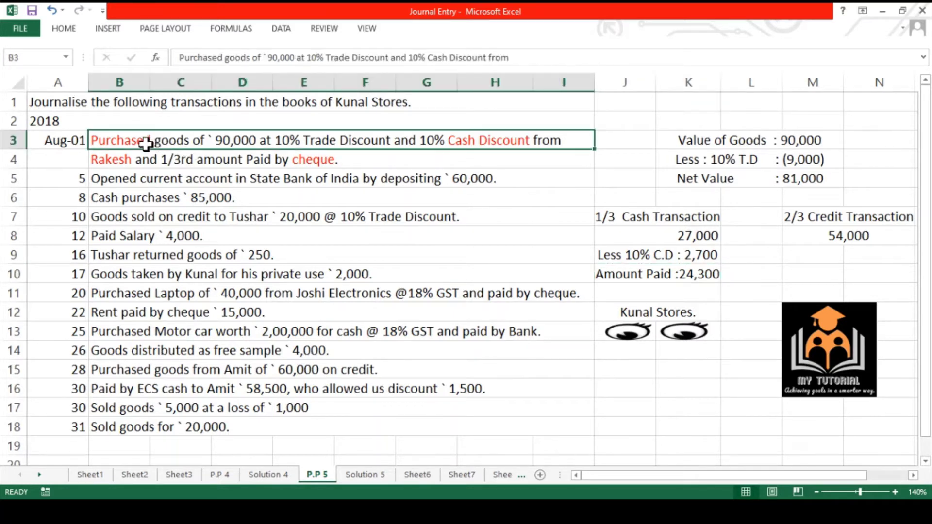
pyautogui.click(790, 183)
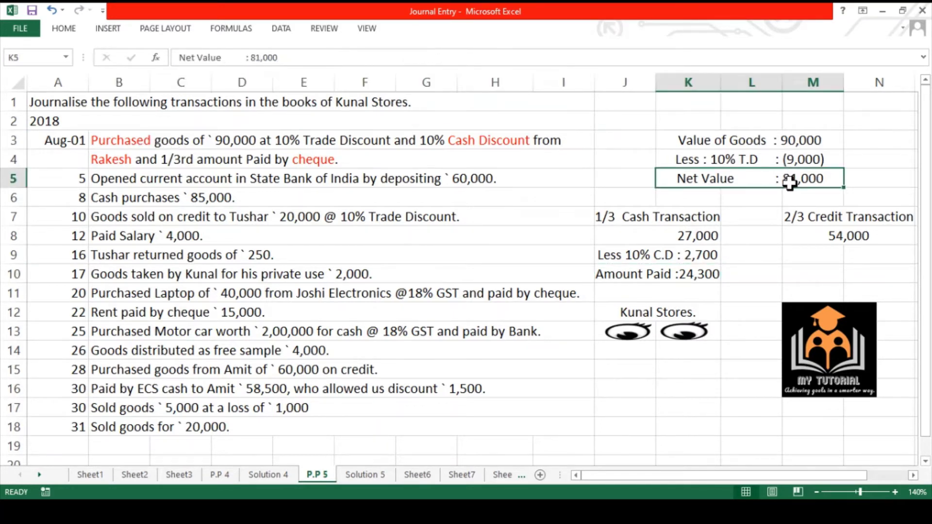
pyautogui.click(488, 140)
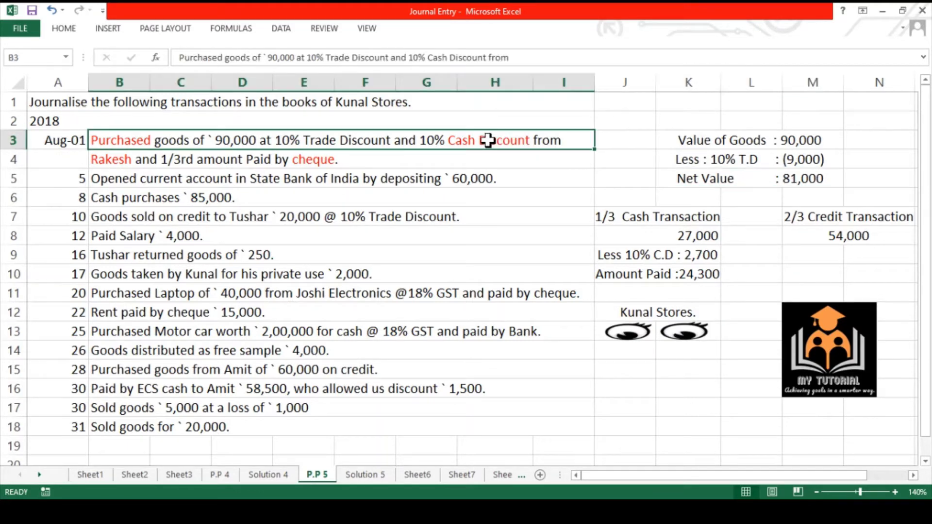
pyautogui.click(678, 257)
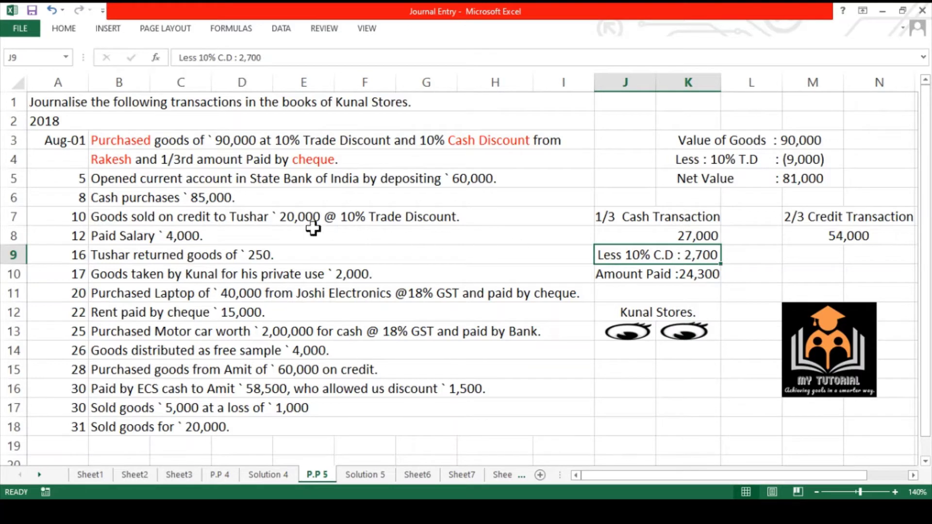
pyautogui.click(129, 163)
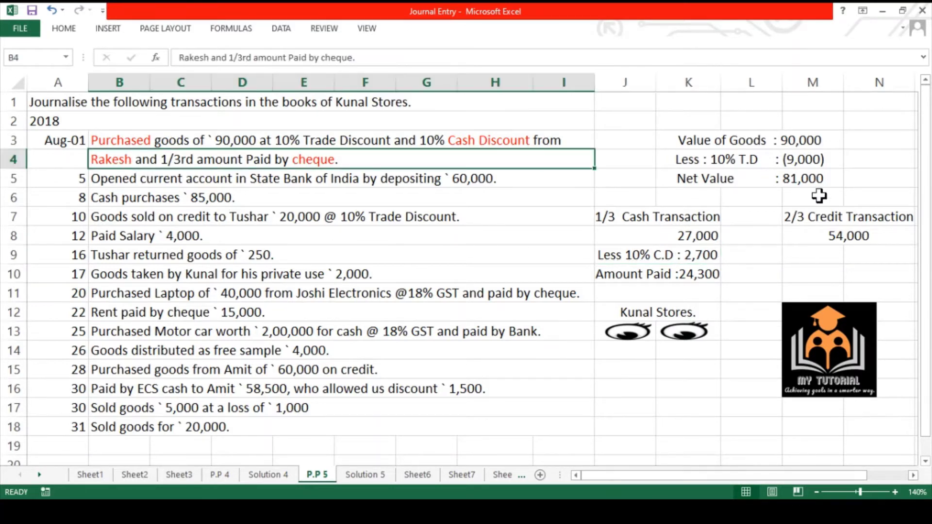
pyautogui.click(831, 237)
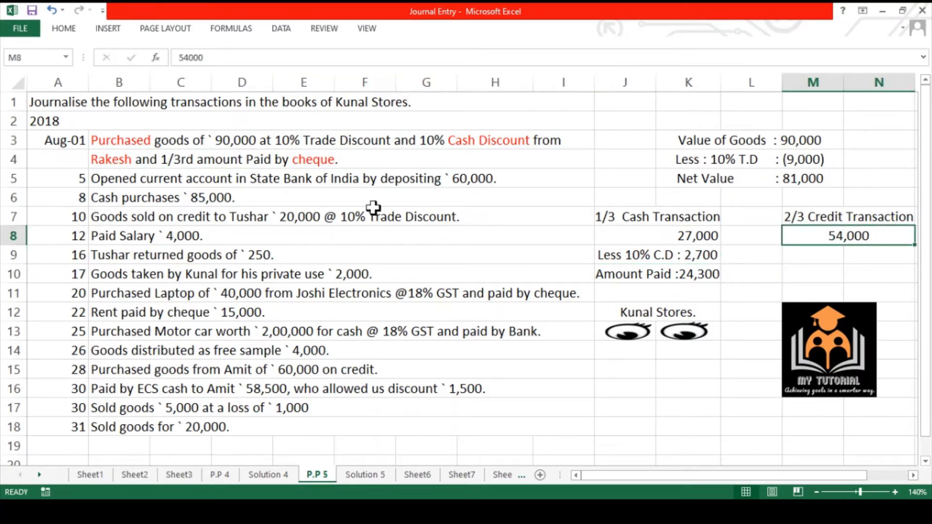
pyautogui.click(293, 163)
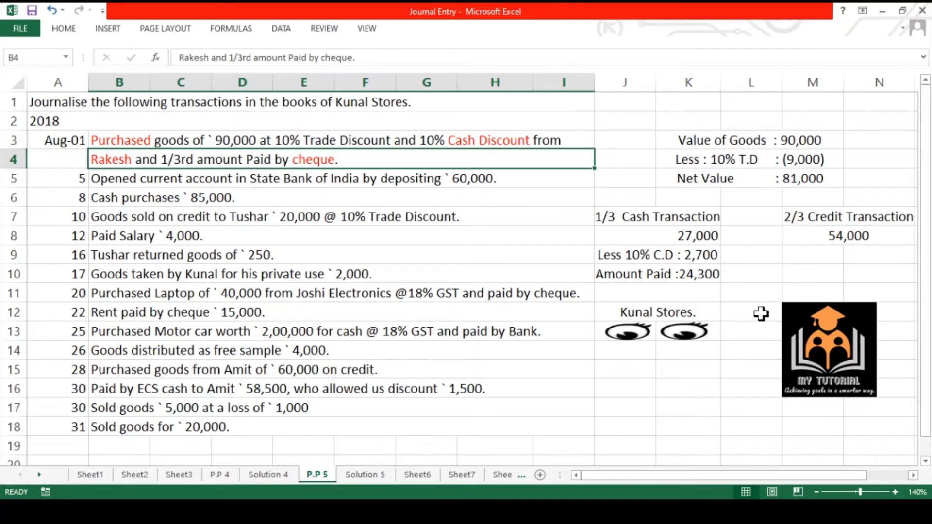
pyautogui.click(722, 275)
pyautogui.click(711, 274)
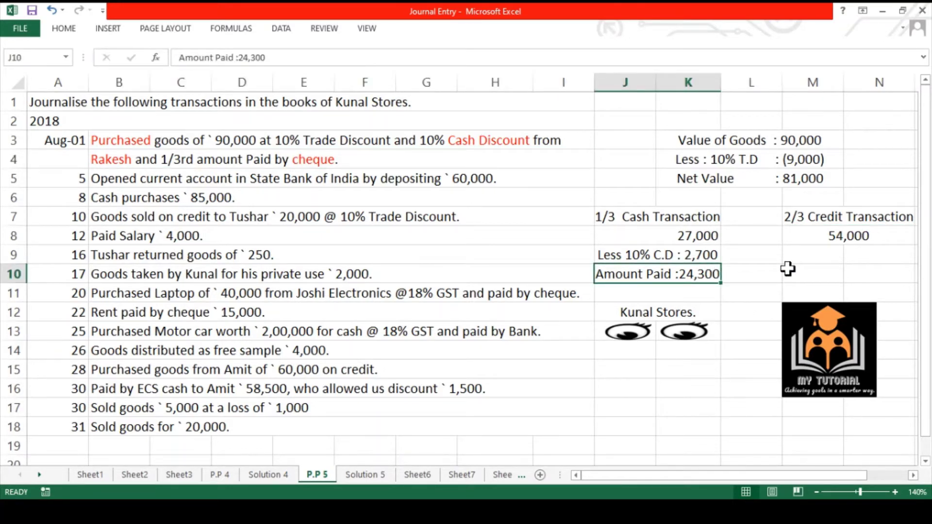
# Step: On the Solution 5 sheet, show the titles "In the books of Kunal Stores." in A1 and "Journal Entries" in A2
pyautogui.click(373, 475)
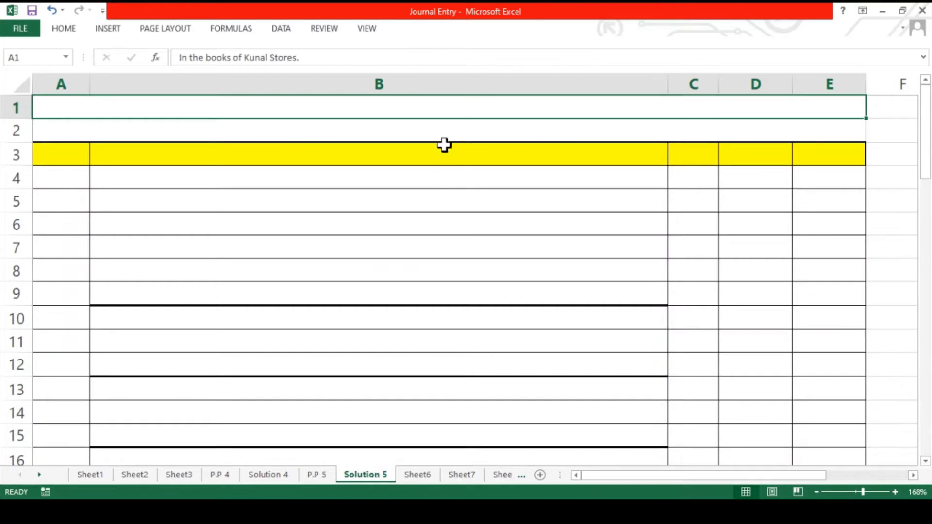
pyautogui.click(65, 28)
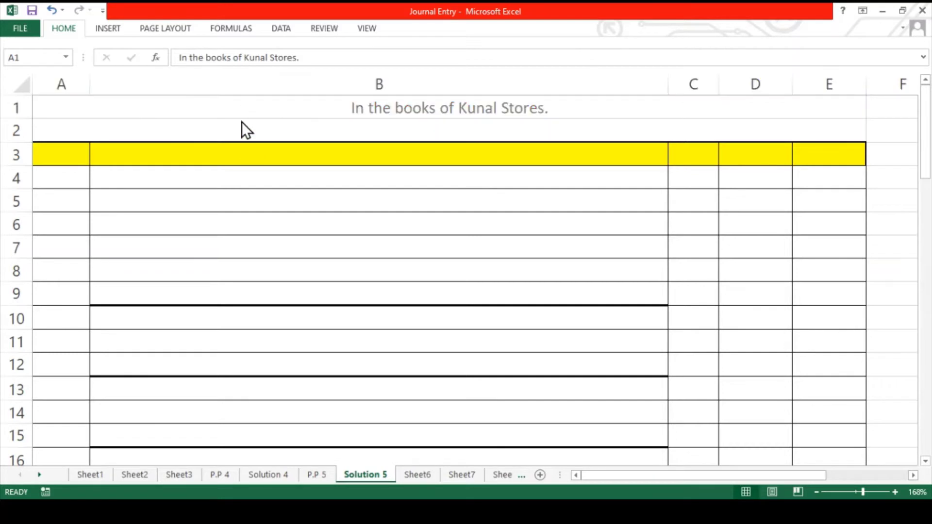
pyautogui.click(300, 125)
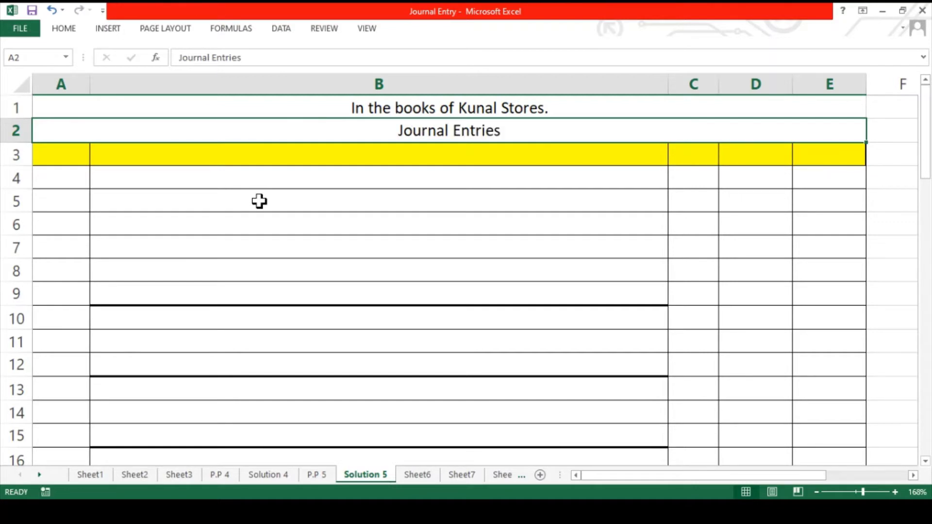
# Step: Show the column headings Date, Particular, L.F, Debit and Credit across A3 to E3
pyautogui.press('Down')
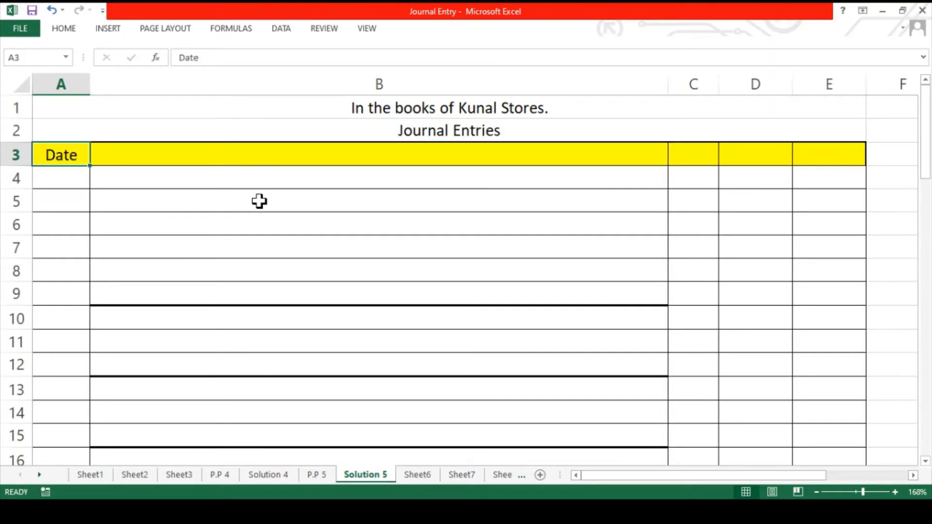
pyautogui.press('Right')
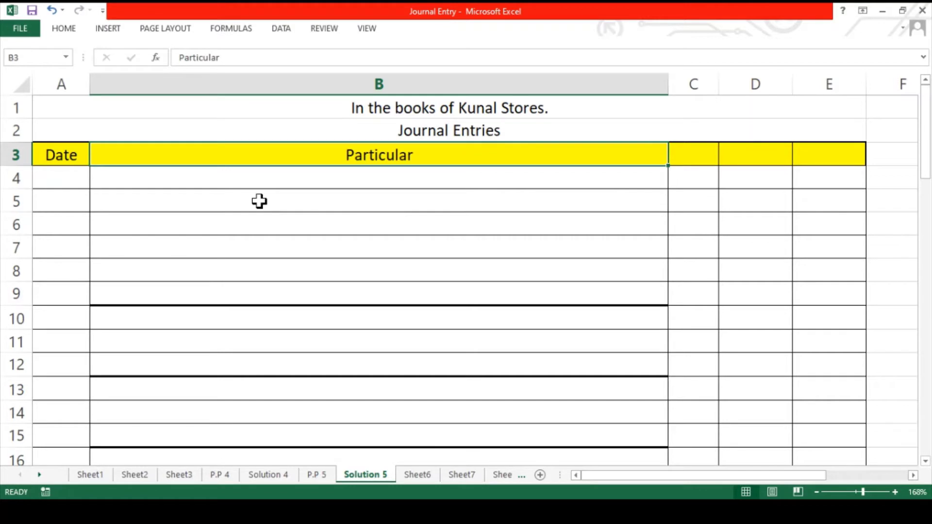
pyautogui.press('Right')
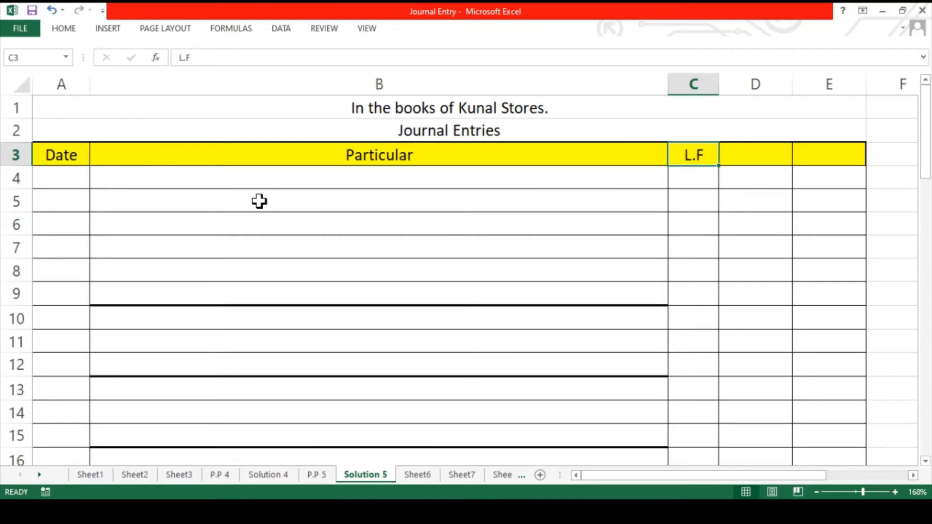
pyautogui.press('Right')
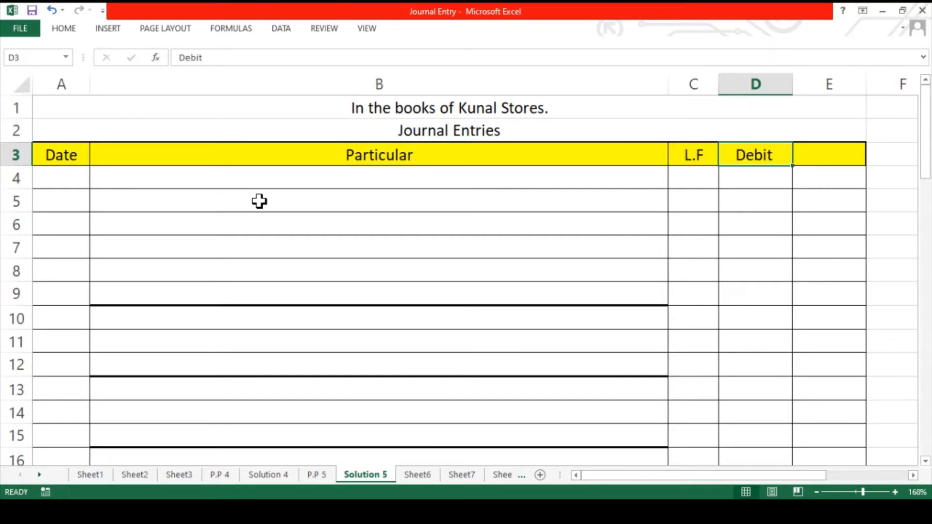
pyautogui.press('Right')
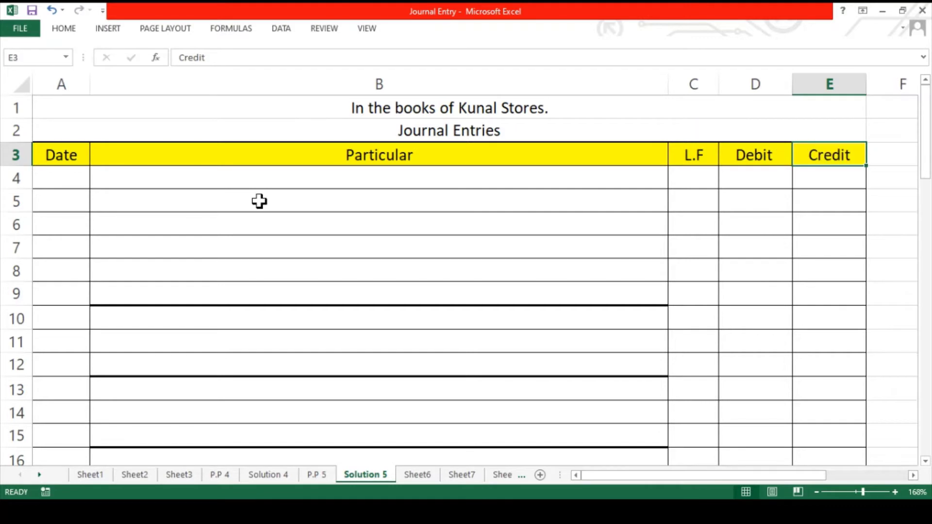
# Step: Show the year 2018 in A4 and the date Aug-01 in A5
pyautogui.press('Left')
pyautogui.press('Left')
pyautogui.press('Left')
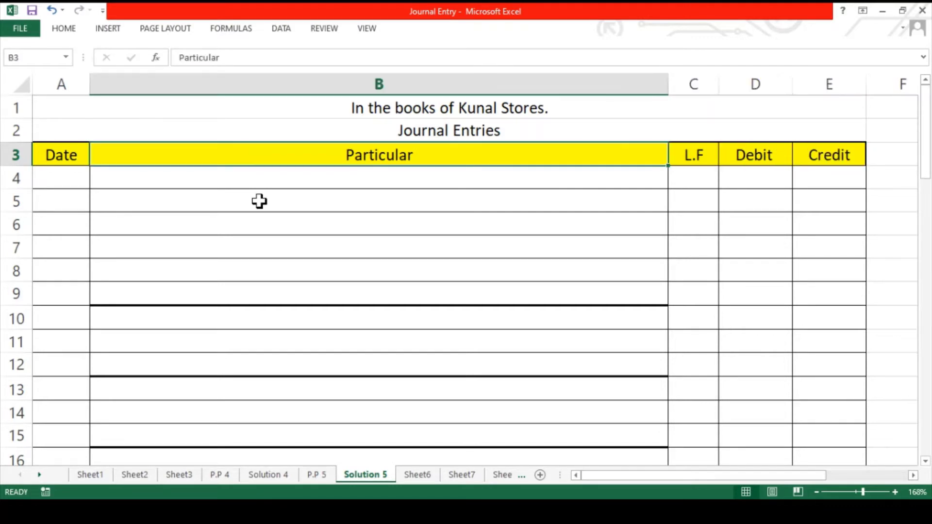
pyautogui.press('Left')
pyautogui.press('Down')
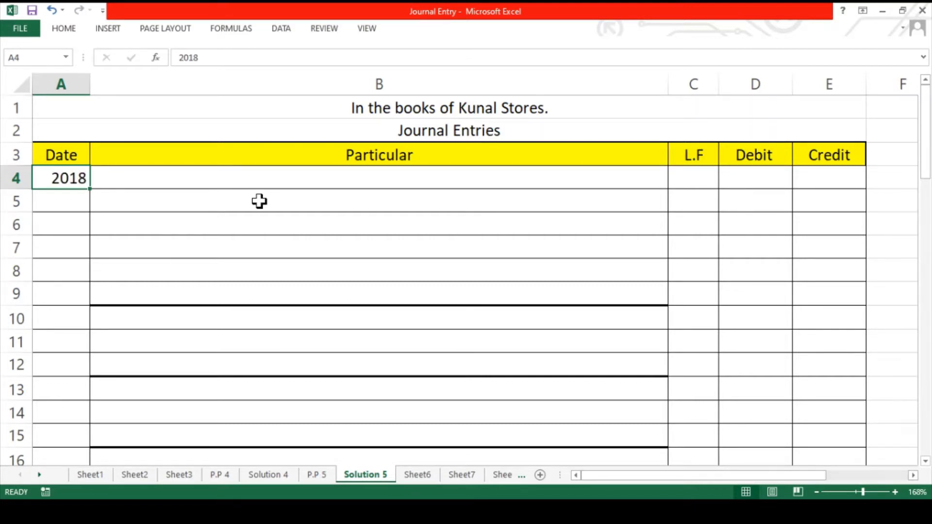
pyautogui.press('Down')
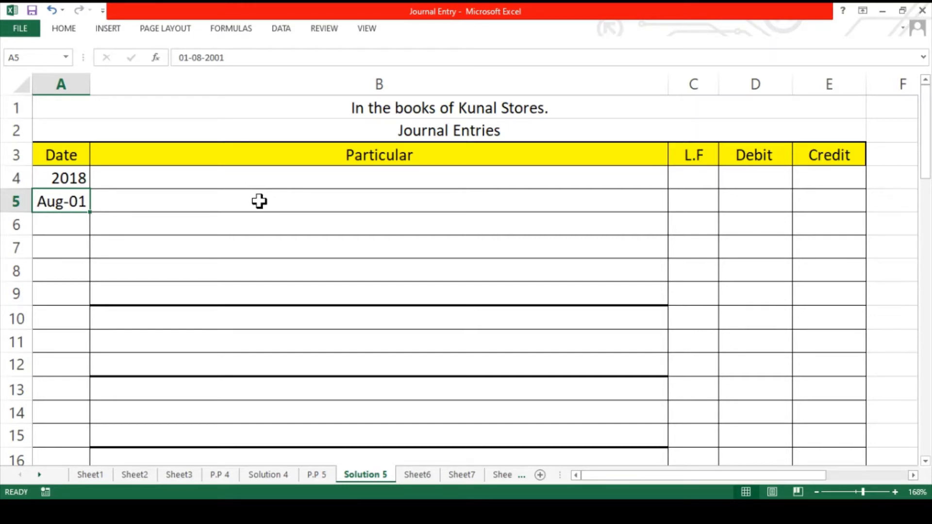
# Step: Show Purchase A/c as the debit in B5, with "To Bank A/c", the supplier's account and "To Discount Received A/c" in B6 to B8
pyautogui.press('Right')
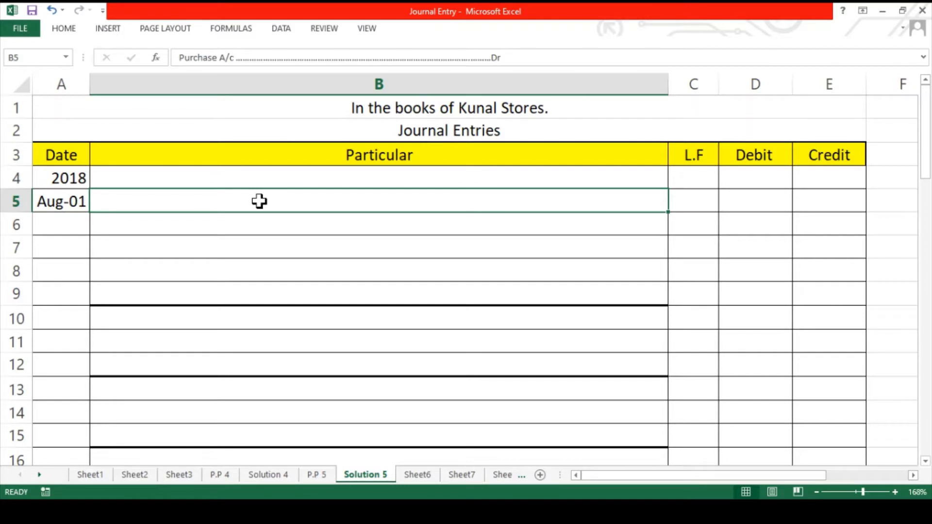
pyautogui.press('Down')
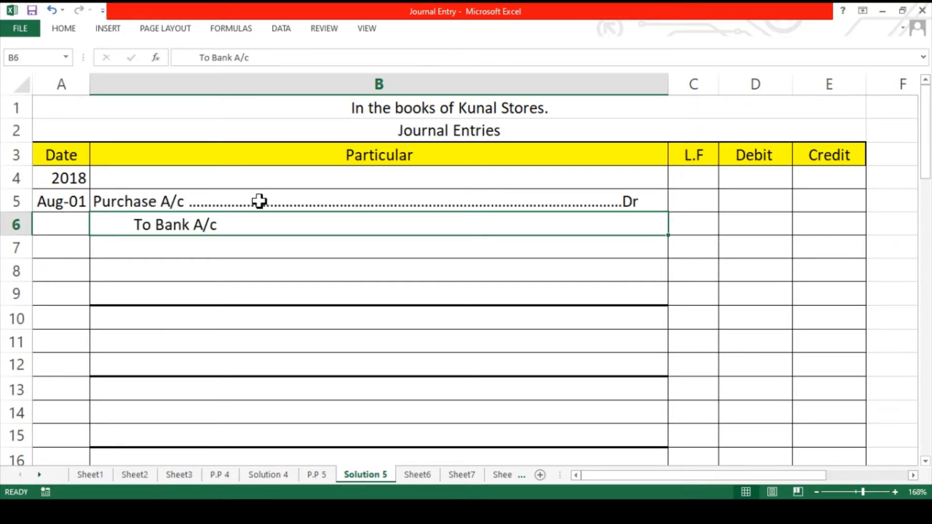
pyautogui.press('Down')
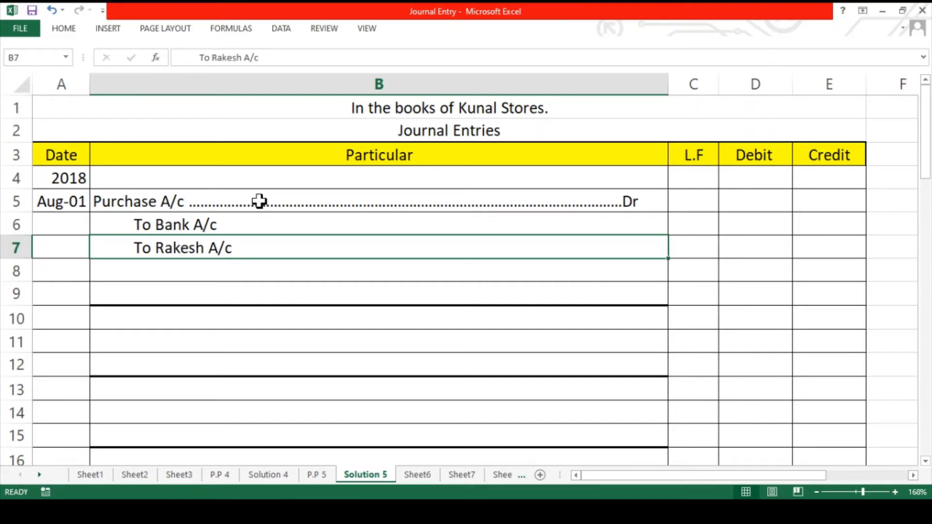
pyautogui.press('Down')
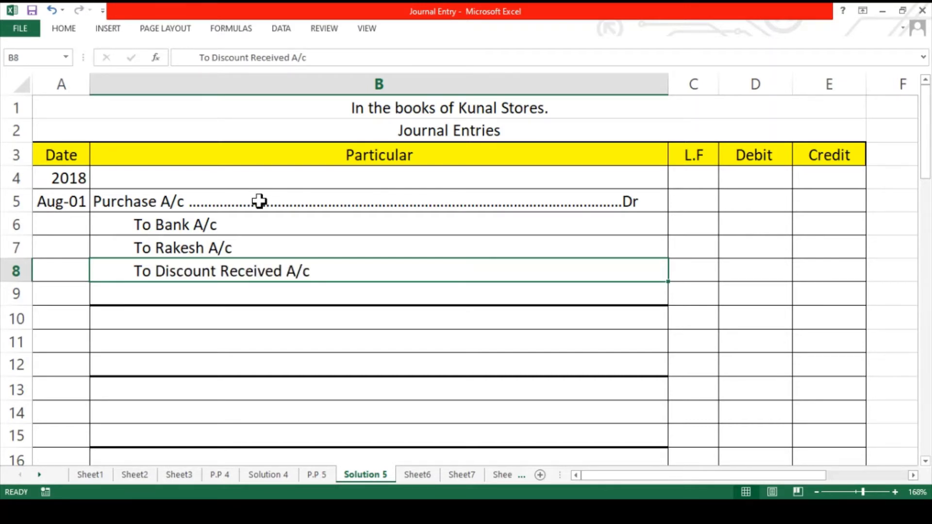
# Step: Show the debit amount 81,000 for Purchase A/c in D5
pyautogui.press('Up')
pyautogui.press('Up')
pyautogui.press('Up')
pyautogui.press('Up')
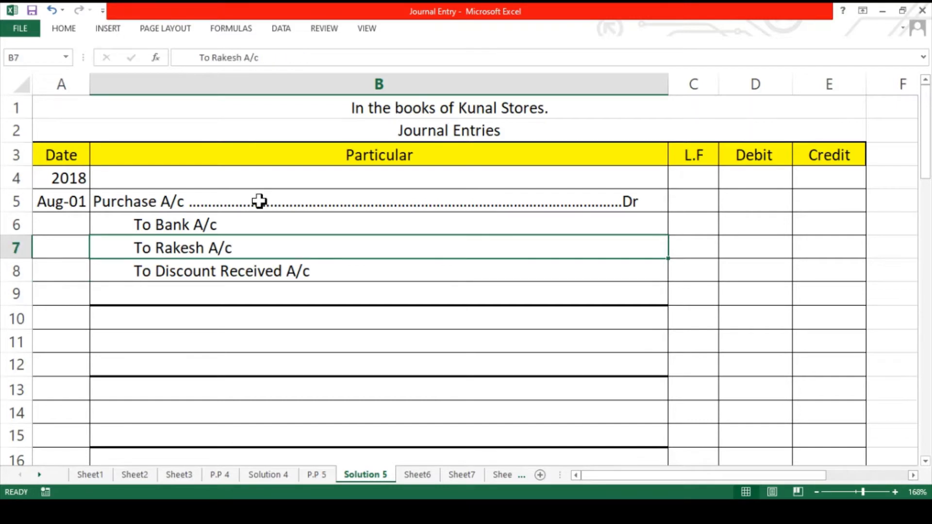
pyautogui.press('Down')
pyautogui.press('Right')
pyautogui.press('Right')
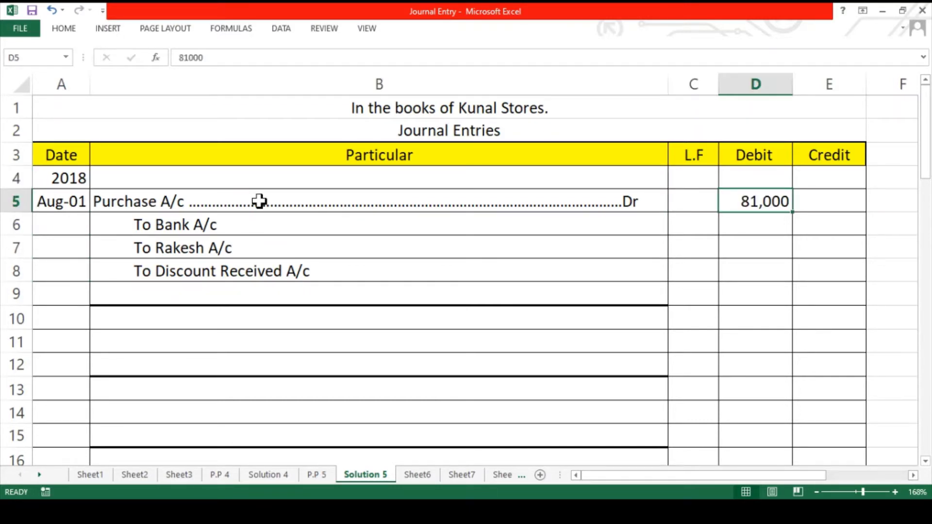
# Step: Show the credit amounts 24,300 for the bank, 54,000 for the supplier and 2,700 for discount received in E6 to E8
pyautogui.press('Down')
pyautogui.press('Right')
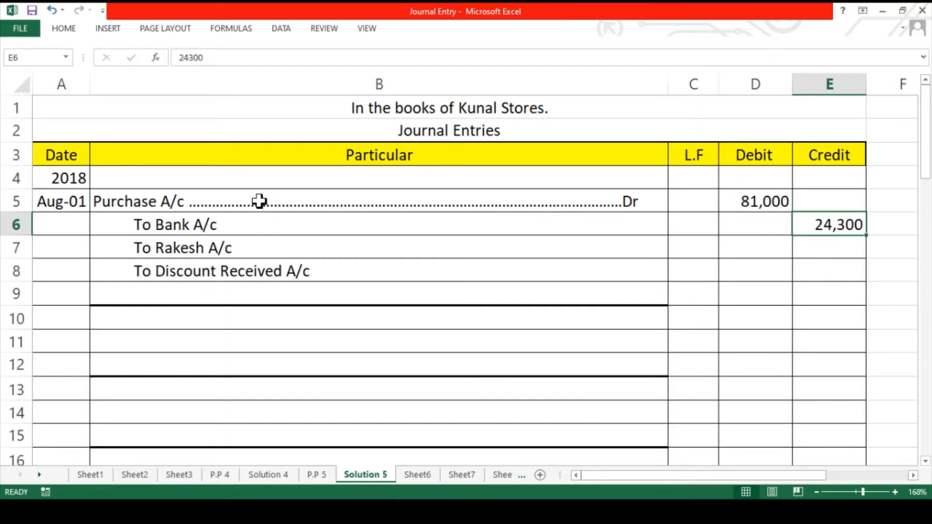
pyautogui.press('Down')
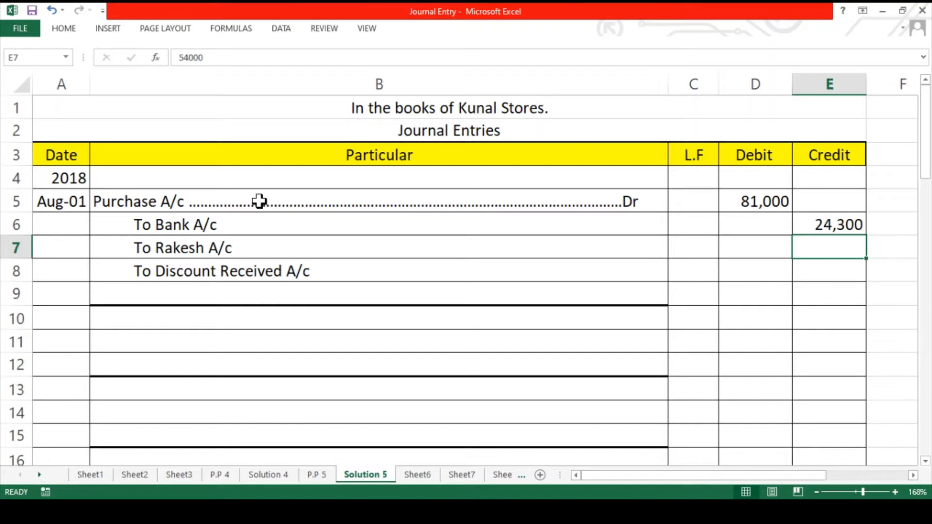
pyautogui.press('Down')
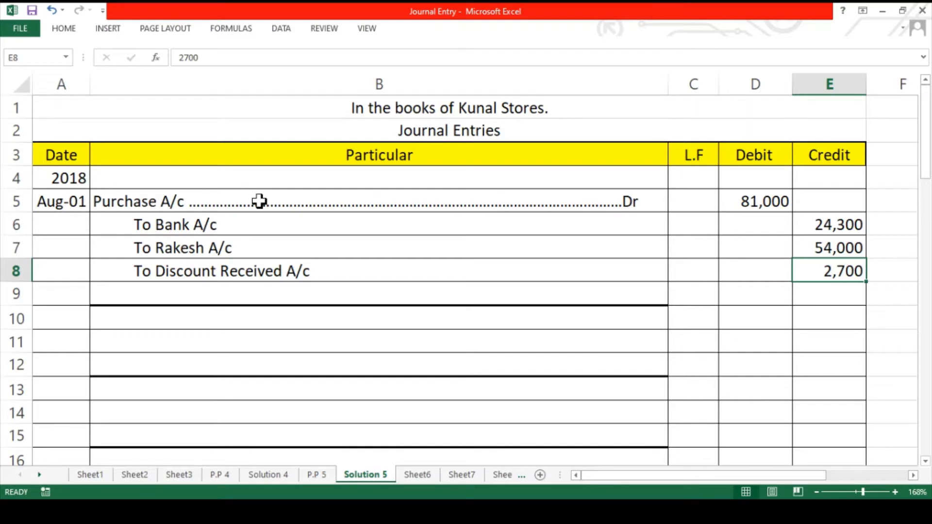
# Step: Show the narration "(Being goods purchased at 10% T.D & 10% C.D and 1/3 amount paid by Cheque)" in B9 and 5 in A10
pyautogui.click(200, 293)
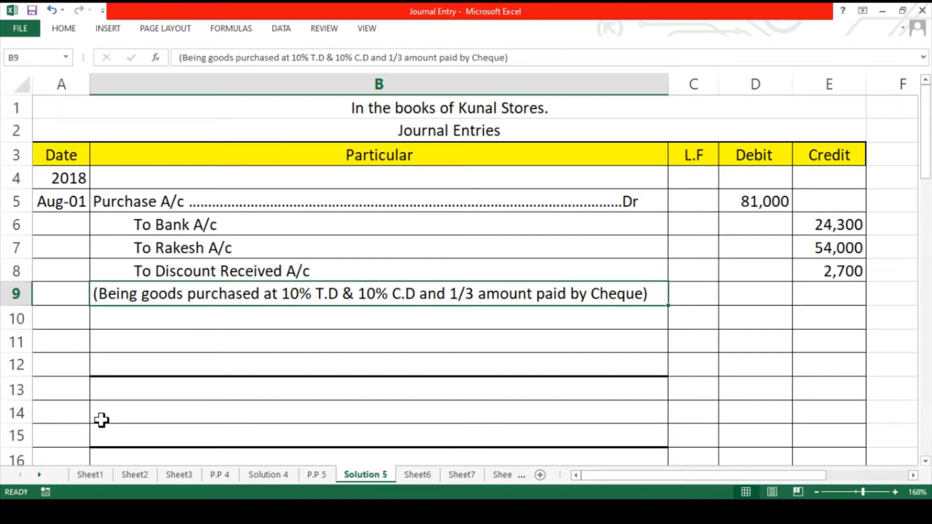
pyautogui.press('Left')
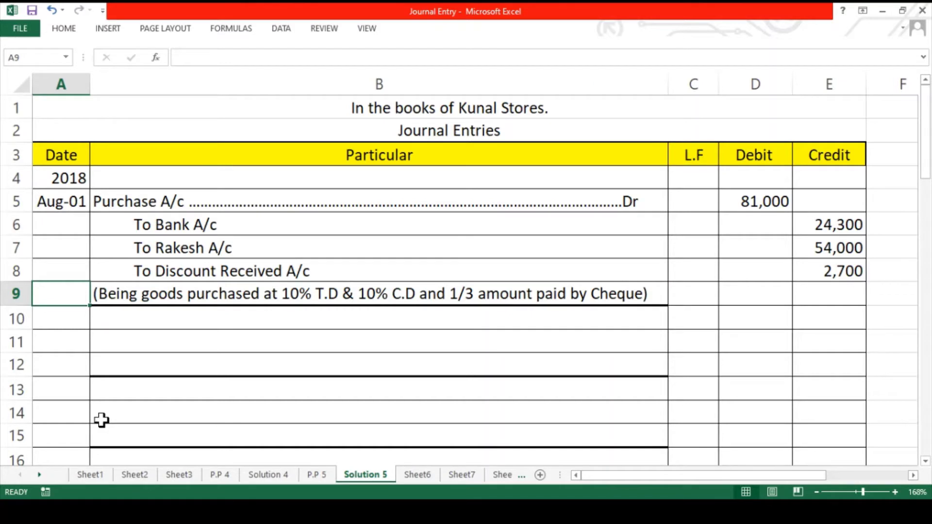
pyautogui.press('Down')
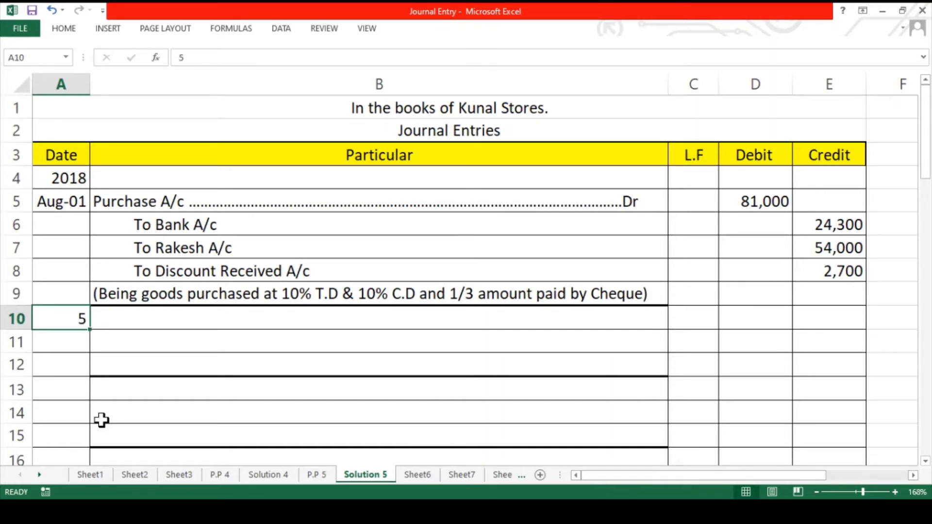
# Step: On the P.P 5 sheet, colour the words "State Bank of India" red in the August 5 transaction in B5
pyautogui.click(318, 475)
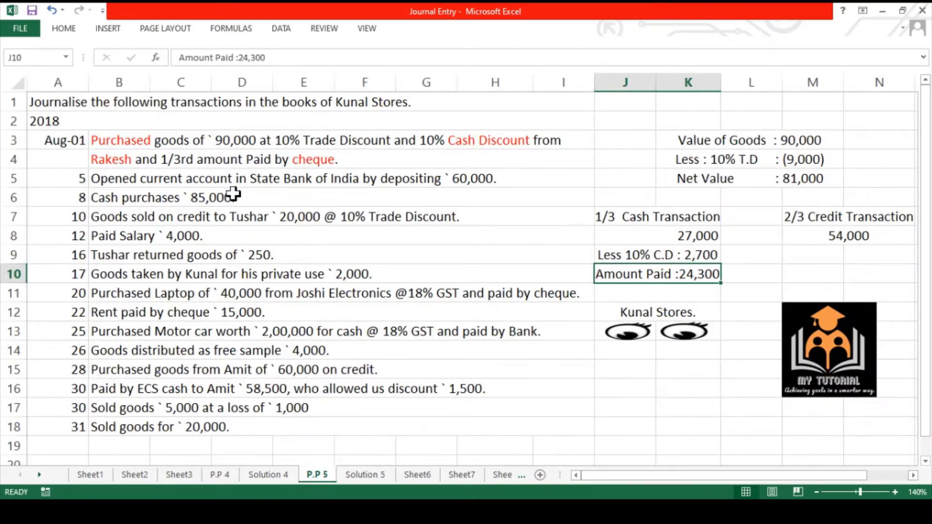
pyautogui.click(256, 175)
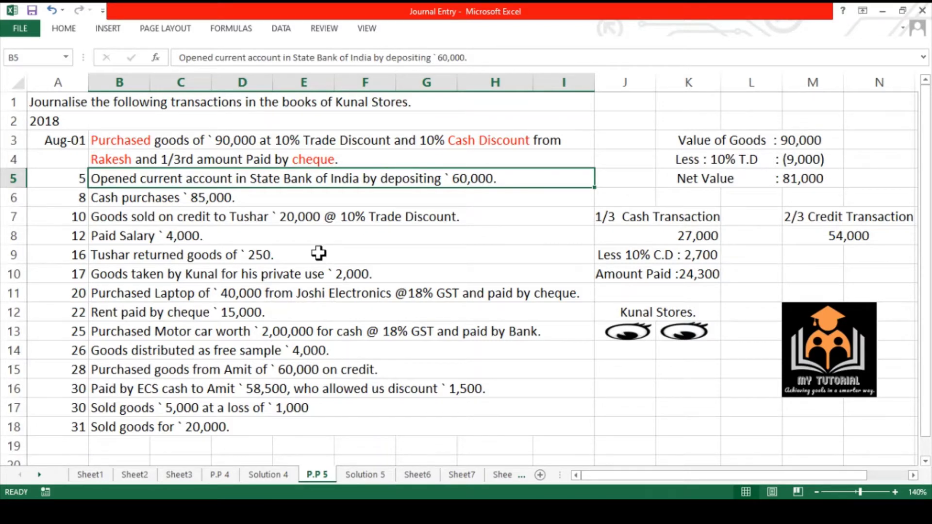
pyautogui.doubleClick(235, 183)
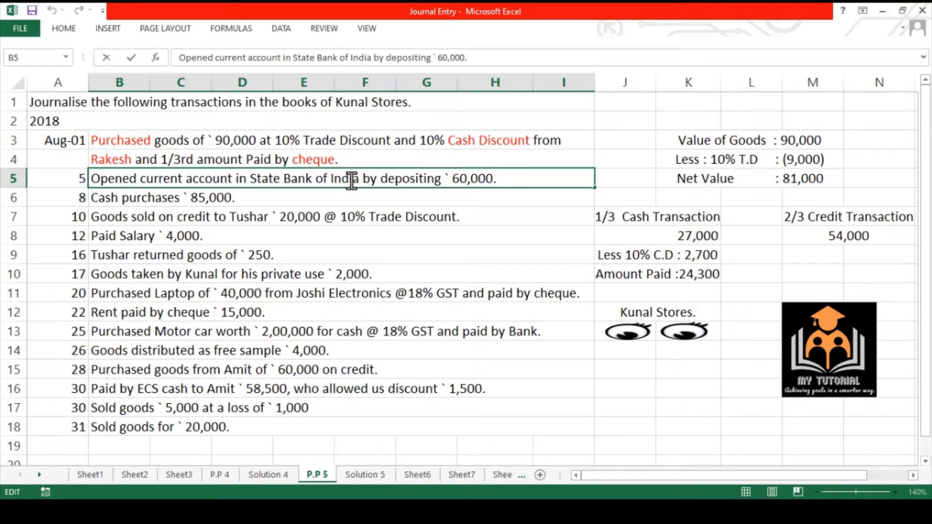
pyautogui.moveTo(359, 179); pyautogui.dragTo(254, 175)
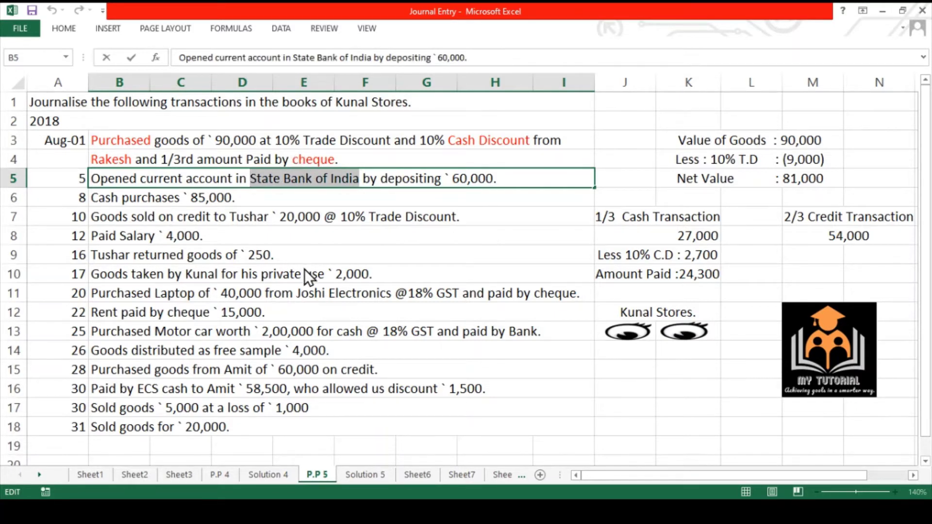
pyautogui.hotkey('alt', 'h')
pyautogui.press('f')
pyautogui.press('c')
pyautogui.press('Return')
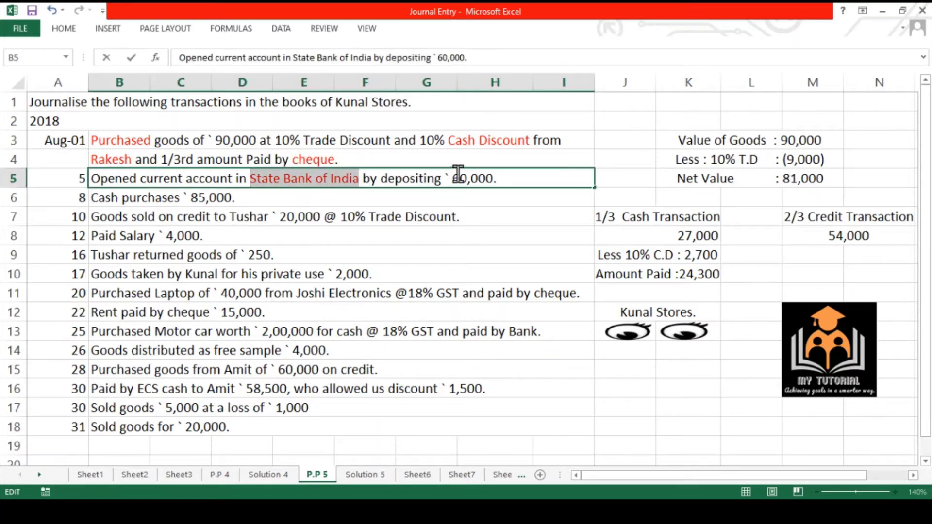
# Step: Colour the word "depositing" red in the August 5 transaction in B5
pyautogui.moveTo(445, 182); pyautogui.dragTo(383, 180)
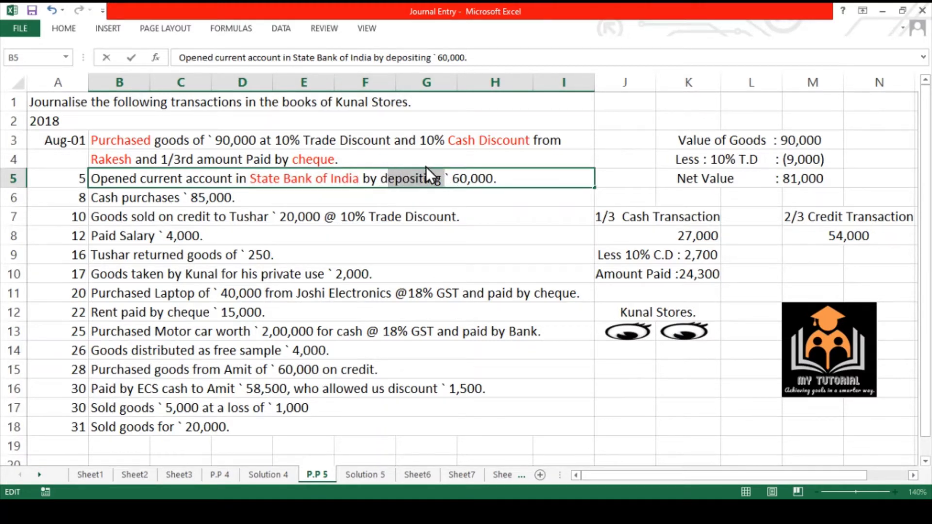
pyautogui.press('F4')
pyautogui.hotkey('shift', 'Left')
pyautogui.click(70, 27)
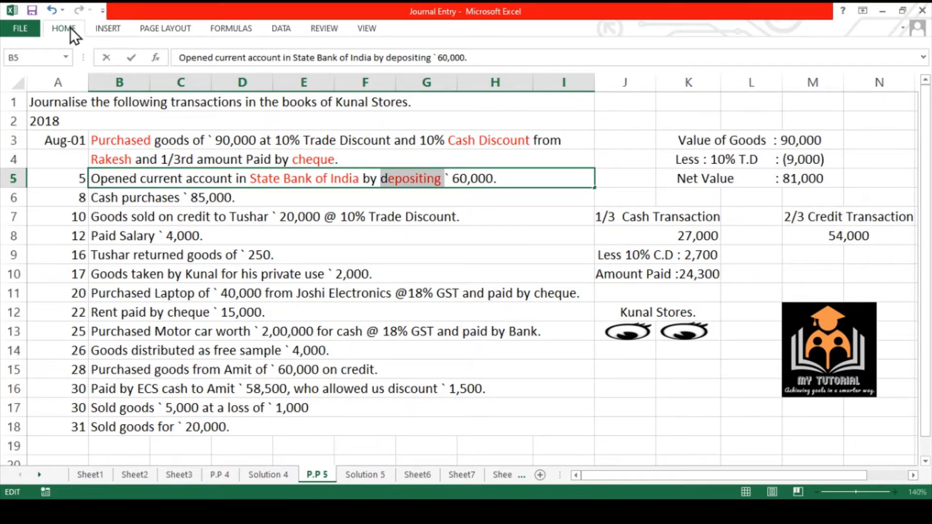
pyautogui.press('F4')
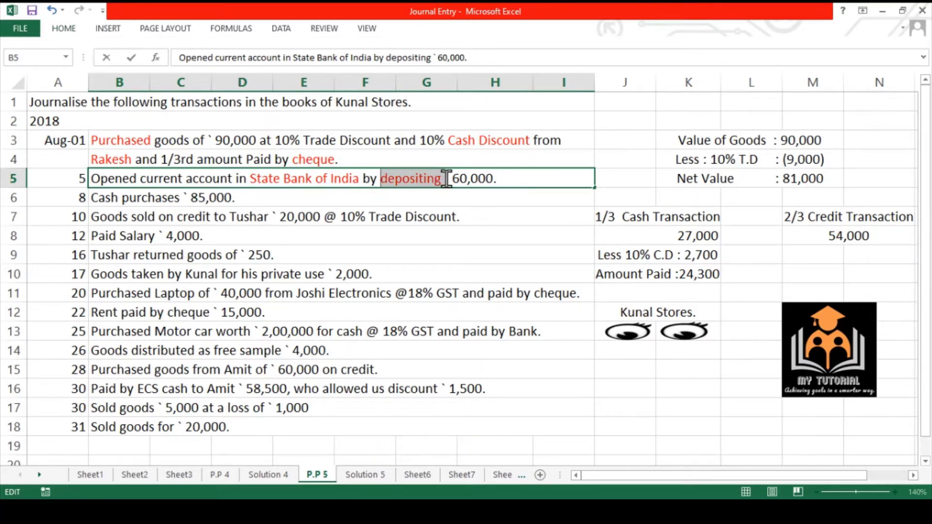
pyautogui.click(500, 196)
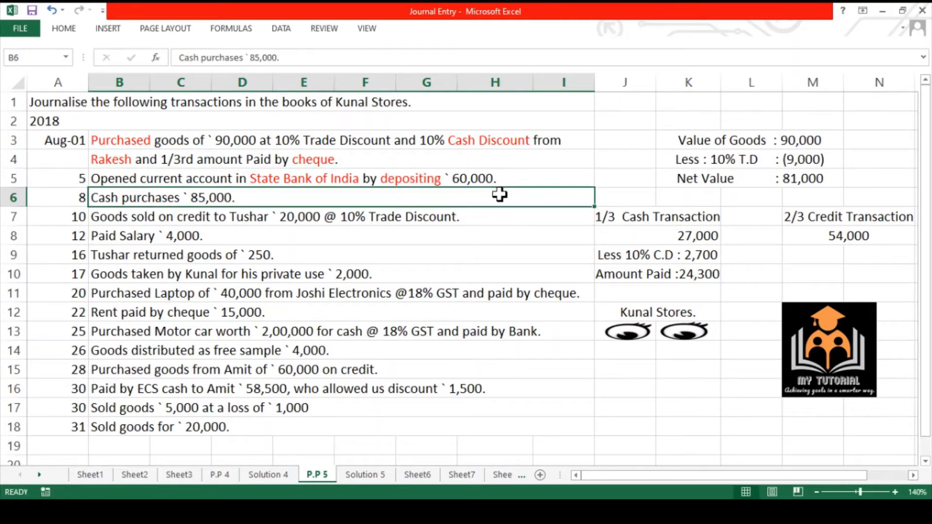
pyautogui.click(445, 178)
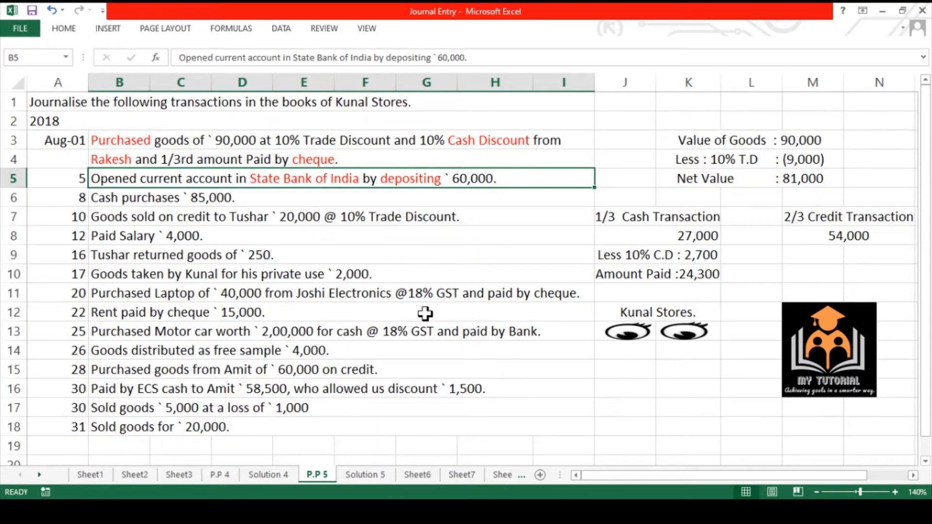
# Step: On the Solution 5 sheet, show State Bank of India A/c as the debit in B10 and "To Cash A/c" in B11
pyautogui.click(365, 475)
pyautogui.click(283, 319)
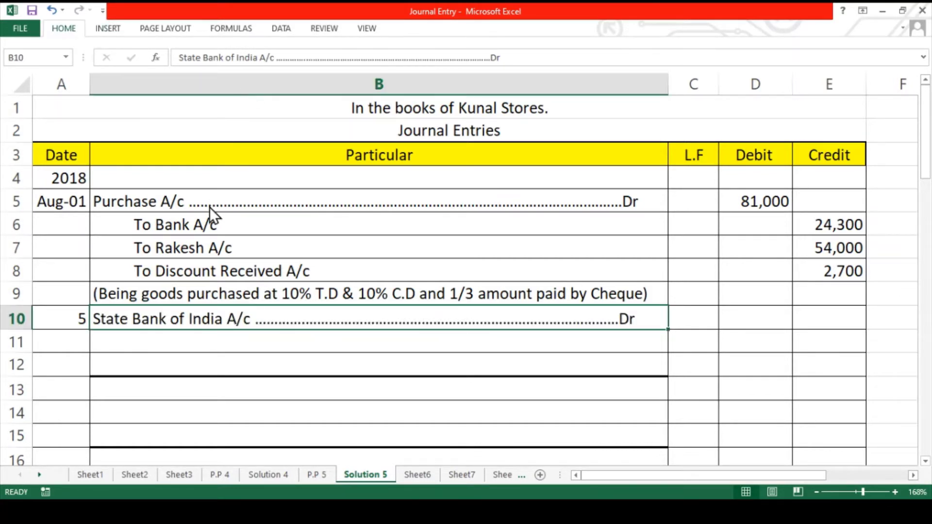
pyautogui.click(223, 343)
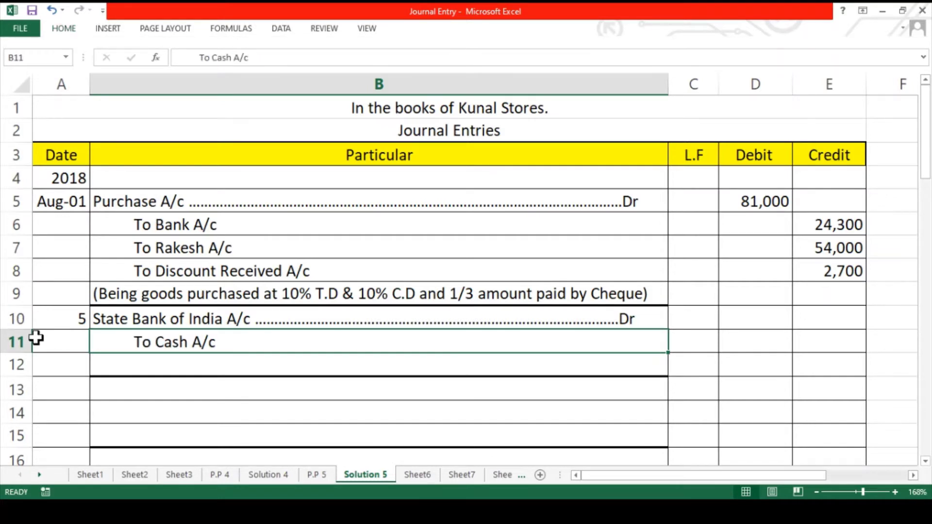
# Step: Show the amount 60,000 as the debit in D10 and as the credit in E11
pyautogui.press('Right')
pyautogui.press('Right')
pyautogui.press('Up')
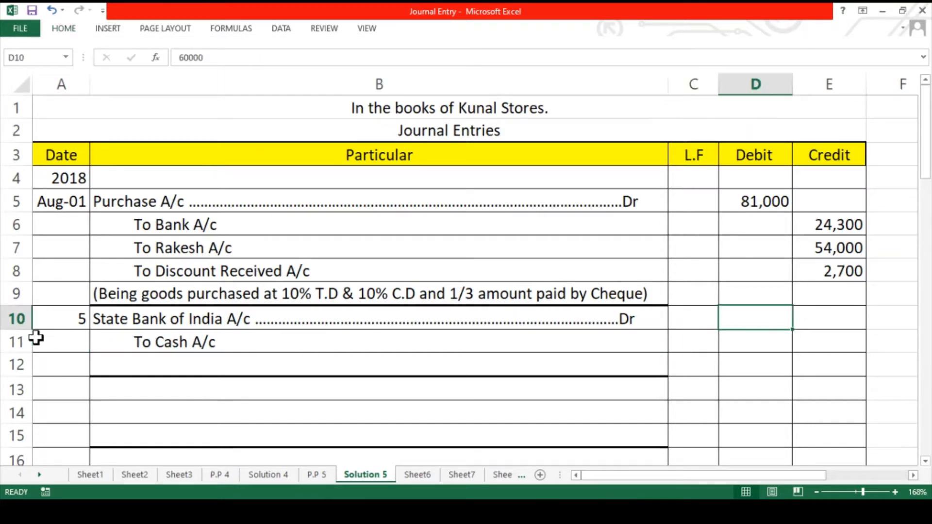
pyautogui.press('Right')
pyautogui.press('Down')
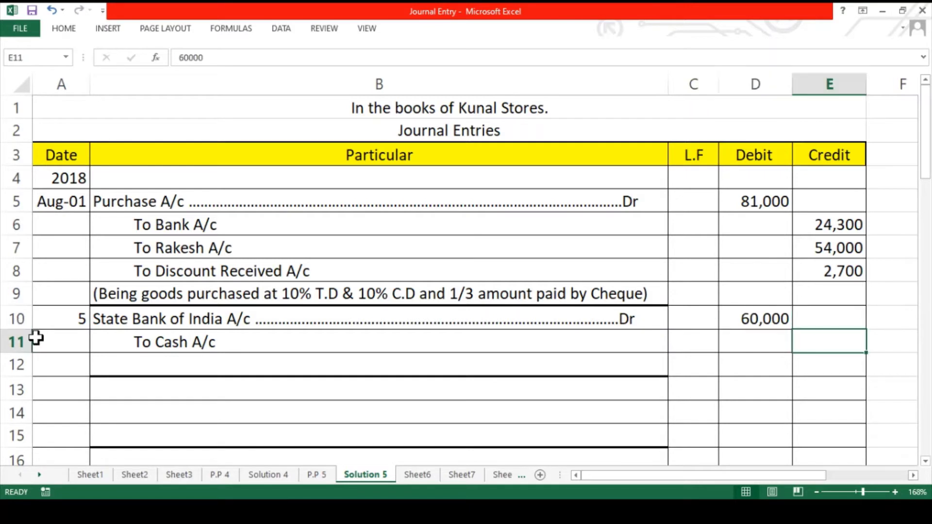
pyautogui.press('Down')
pyautogui.press('Left')
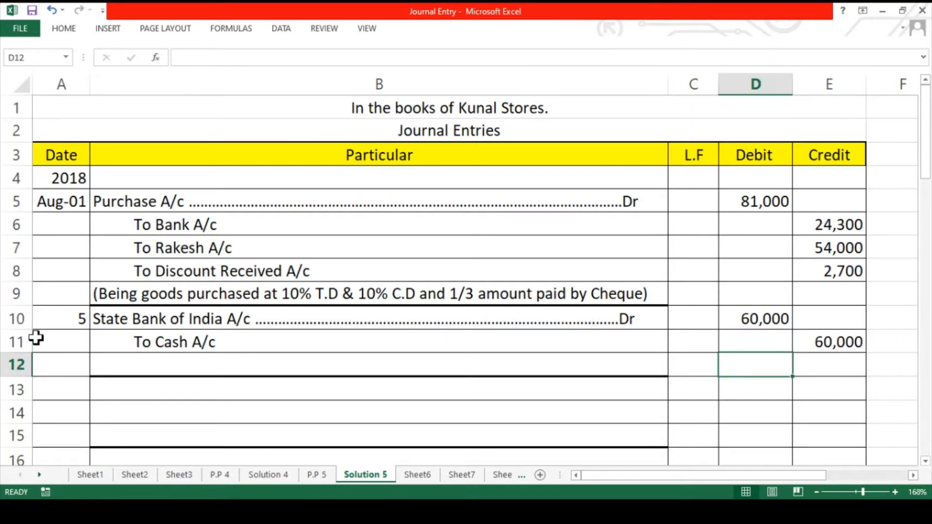
# Step: Show the narration "(Being Cash Deposited in State Bank of India)" in B12 and the date 8 in A13
pyautogui.press('Left')
pyautogui.press('Left')
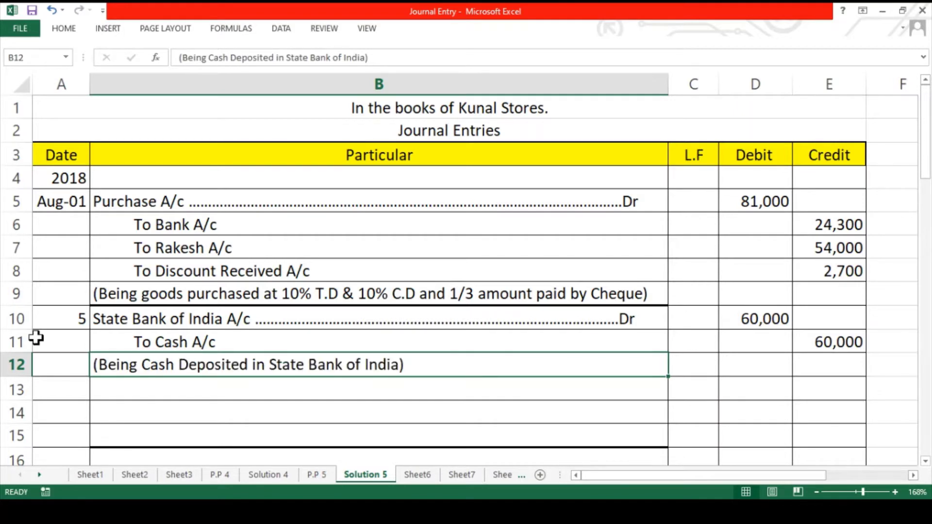
pyautogui.click(56, 388)
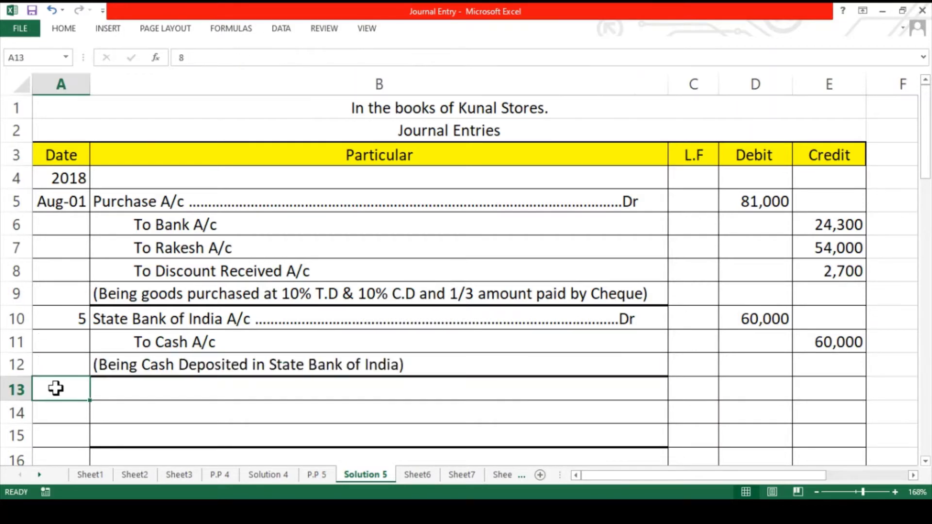
pyautogui.scroll(-3, 90, 308)
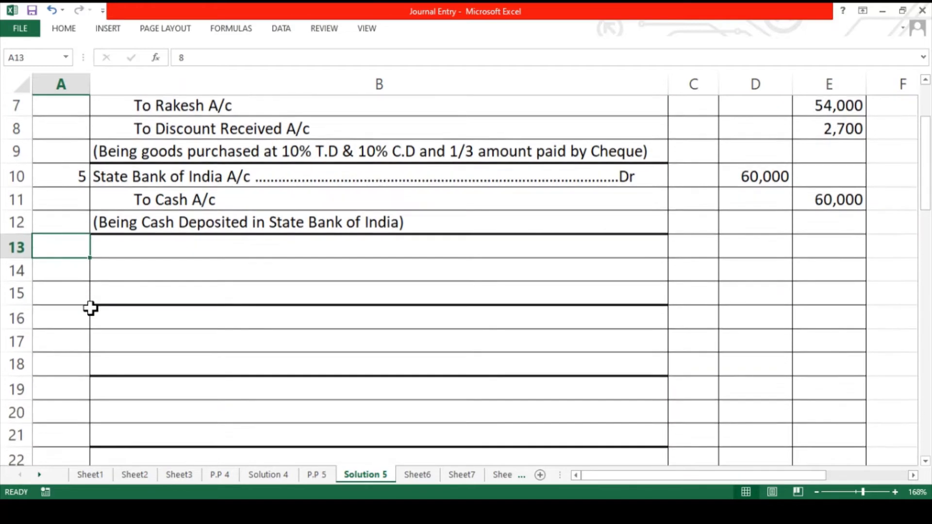
pyautogui.scroll(-1, 91, 307)
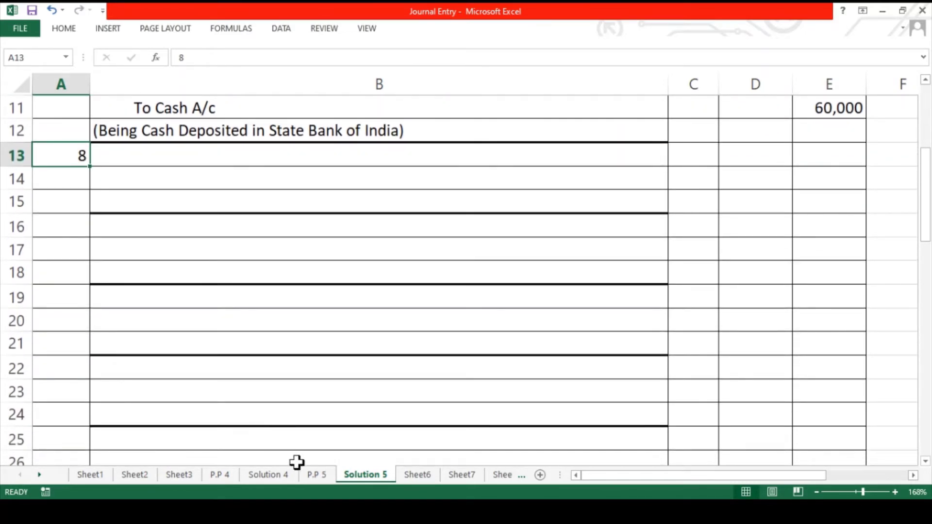
# Step: On the P.P 5 sheet, colour the words "Cash purchases" red in the August 8 transaction in B6
pyautogui.click(316, 475)
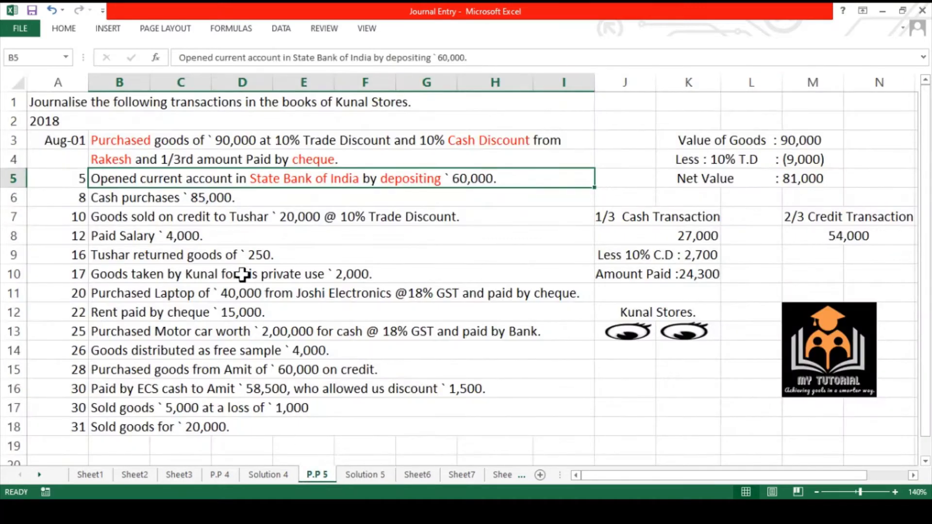
pyautogui.click(198, 199)
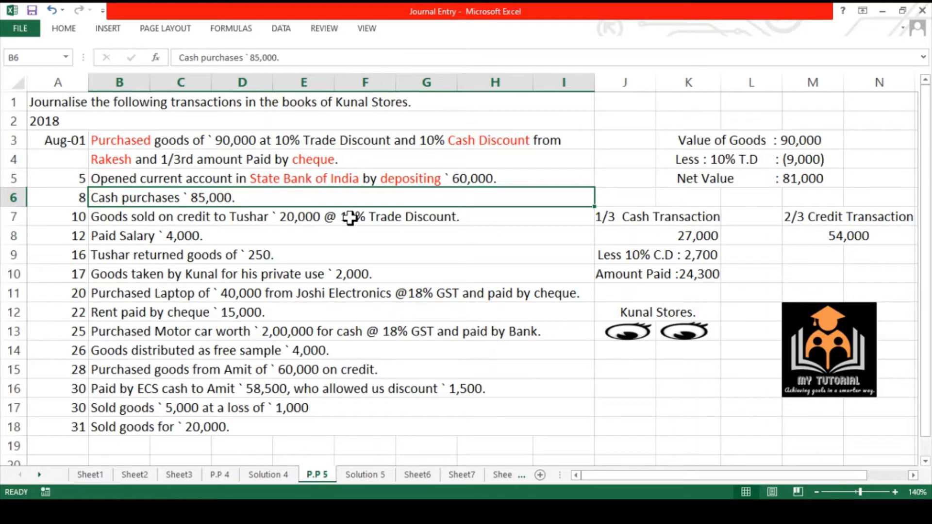
pyautogui.doubleClick(132, 197)
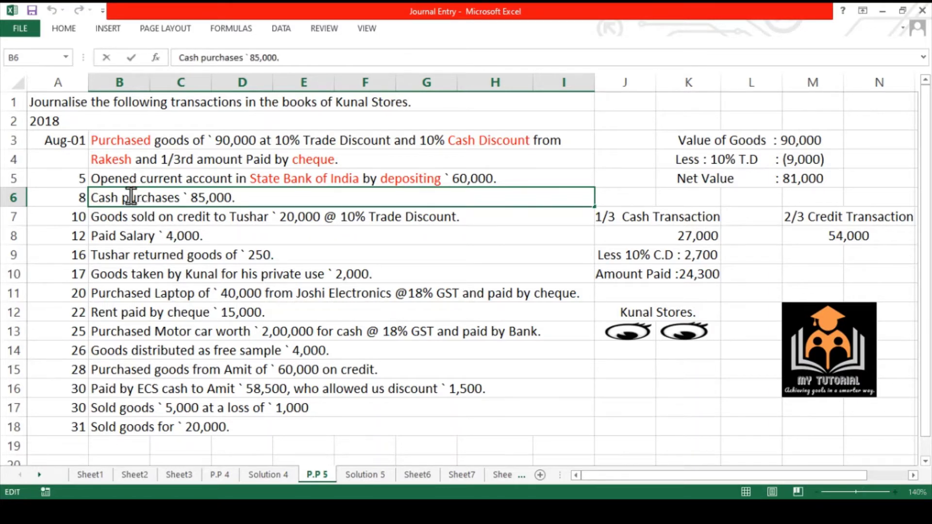
pyautogui.moveTo(118, 197); pyautogui.dragTo(94, 197)
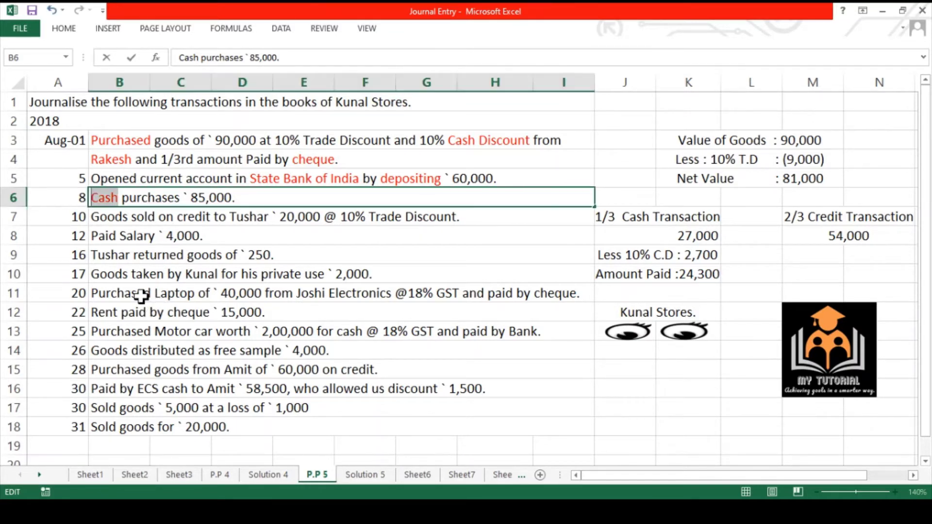
pyautogui.moveTo(180, 199); pyautogui.dragTo(123, 203)
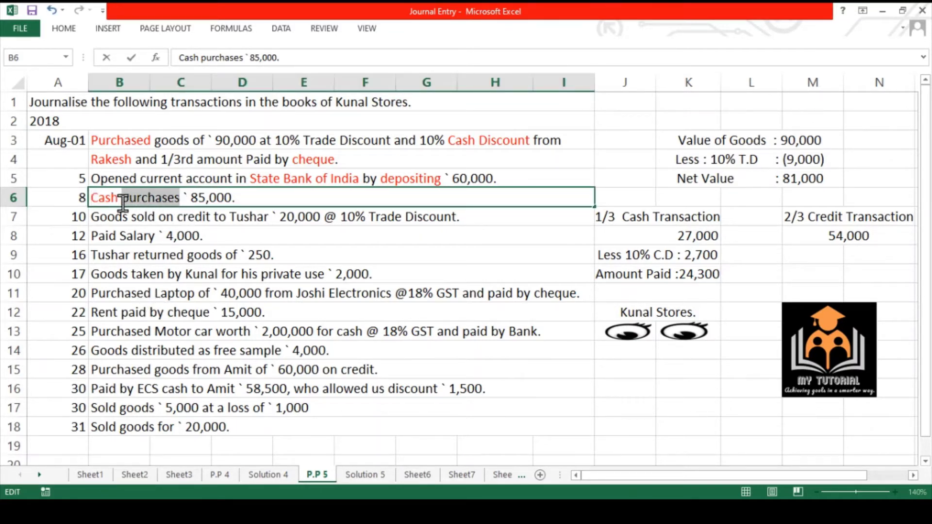
pyautogui.click(163, 179)
pyautogui.click(186, 233)
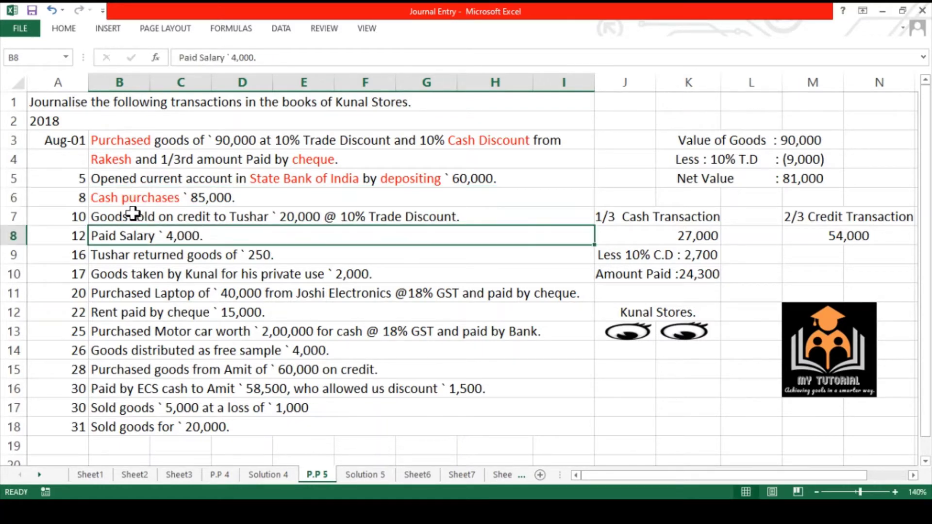
pyautogui.click(115, 203)
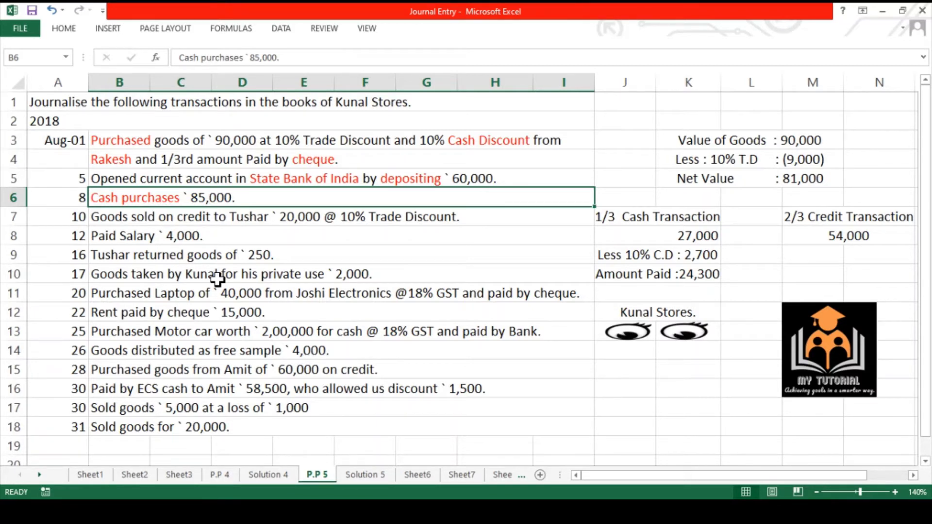
# Step: On the Solution 5 sheet, show Purchase A/c as the debit in B13 and "To Cash A/c" in B14
pyautogui.click(378, 476)
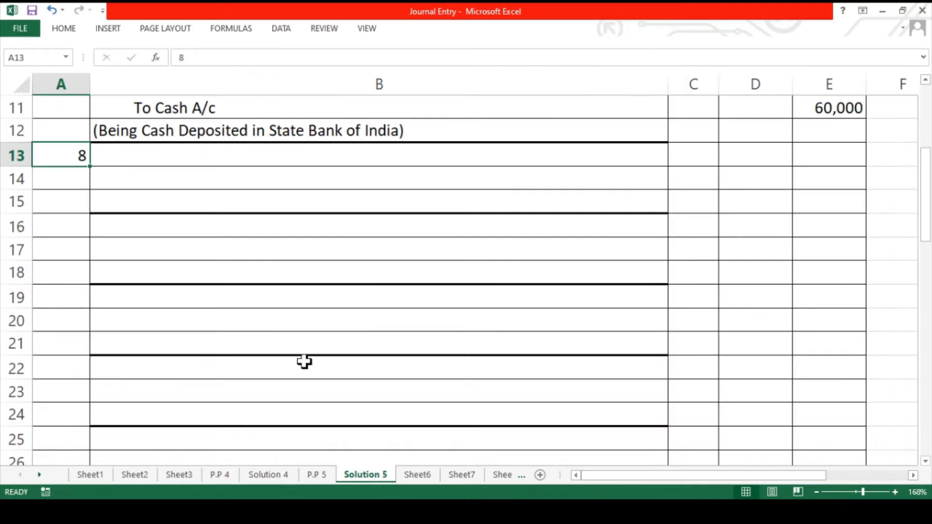
pyautogui.click(201, 160)
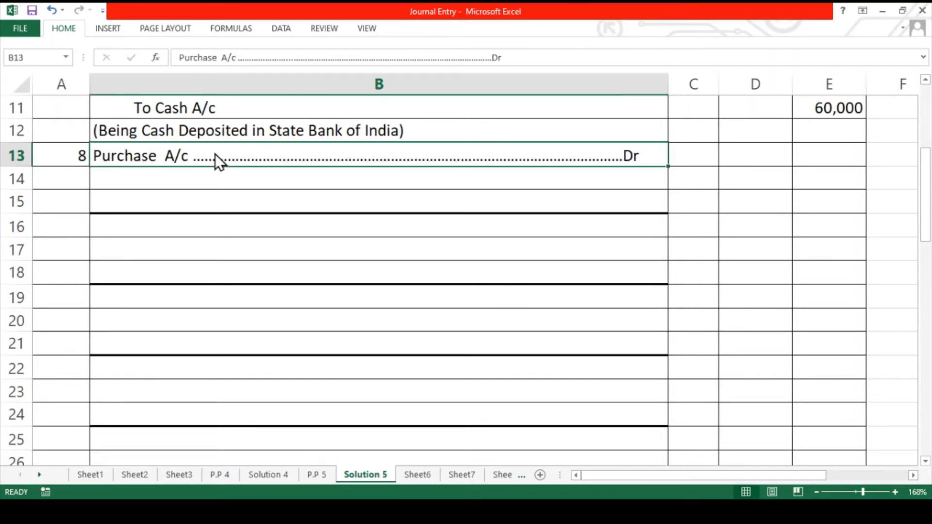
pyautogui.click(215, 176)
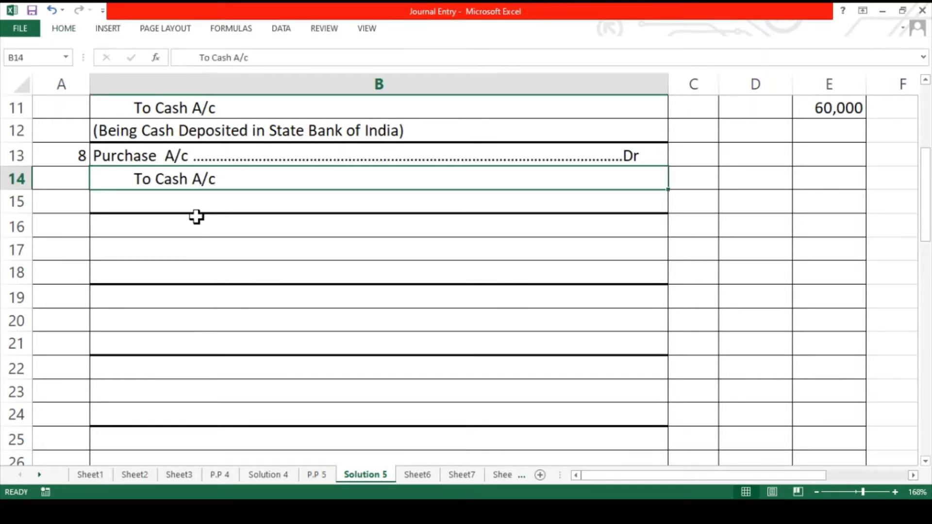
# Step: Show the amount 28,500 as the debit in D13 and as the credit in E14
pyautogui.click(726, 151)
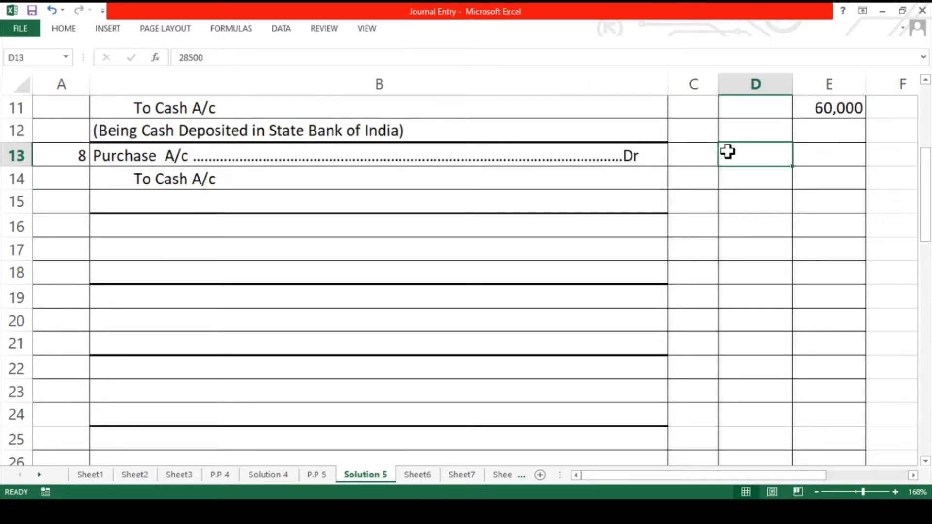
pyautogui.press('Right')
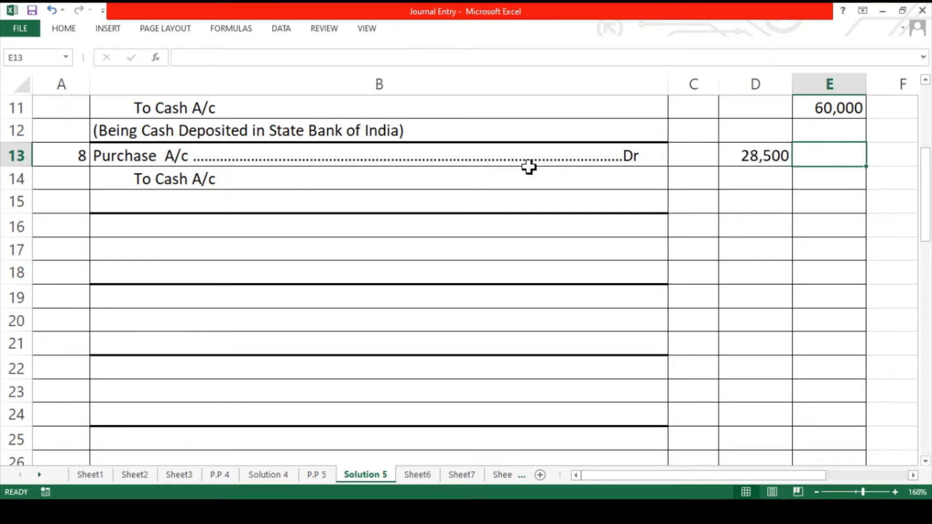
pyautogui.press('Down')
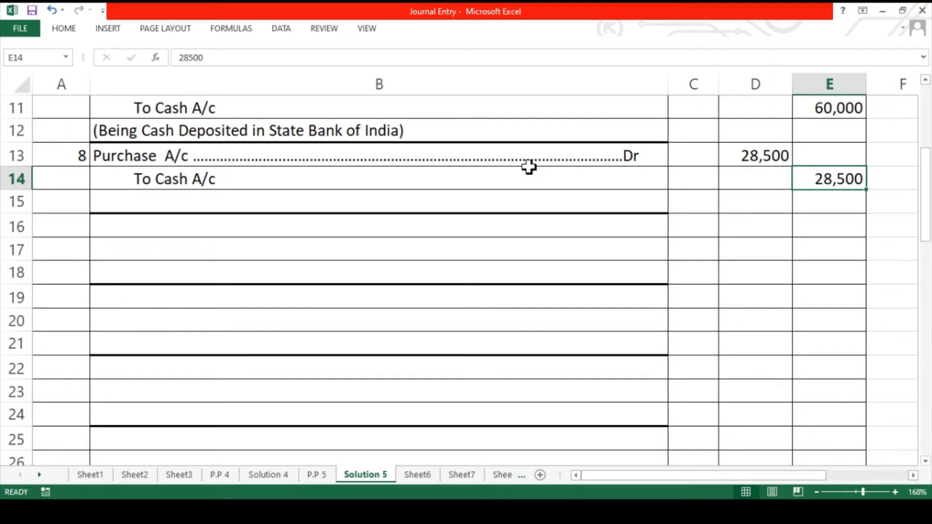
# Step: Show the narration "(Being goods purchase by cash)" in B15 and the date 10 in A16
pyautogui.press('Down')
pyautogui.press('Left')
pyautogui.press('Left')
pyautogui.press('Left')
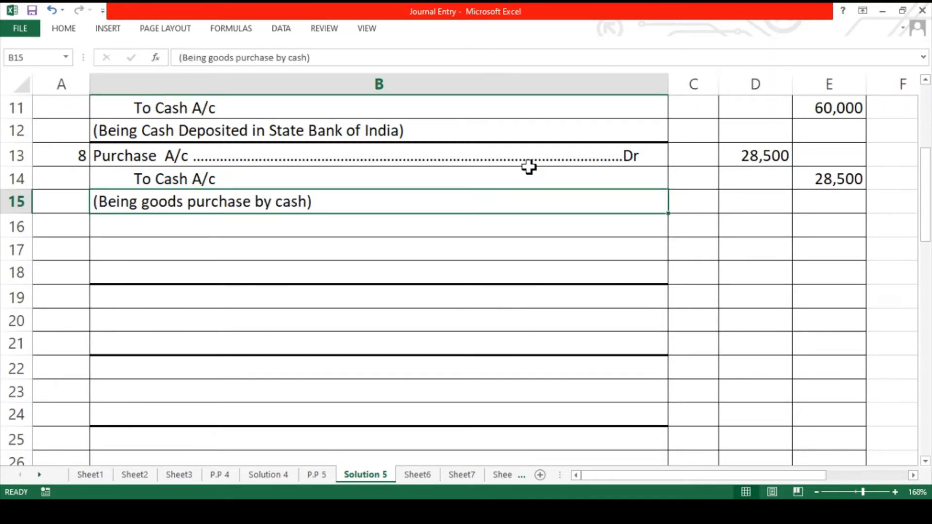
pyautogui.press('Left')
pyautogui.press('Down')
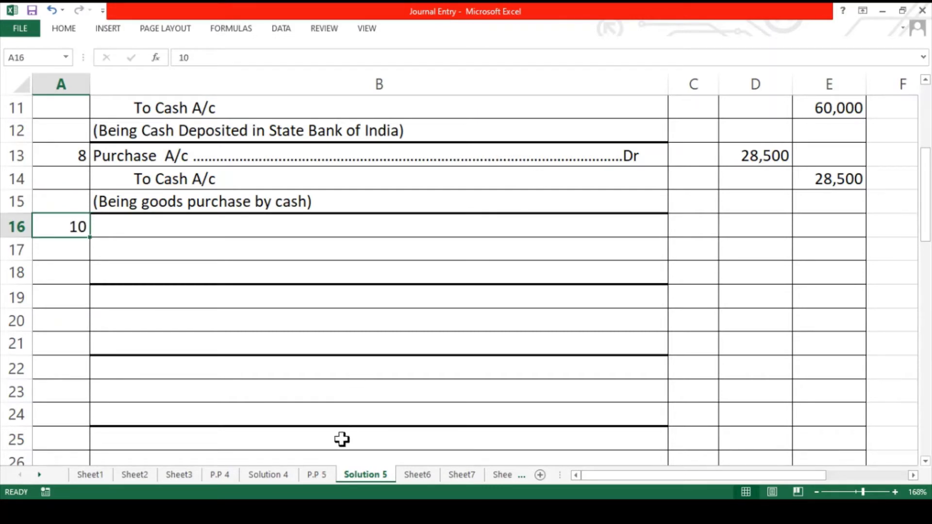
# Step: On the P.P 5 sheet, colour the customer's name red in the August 10 credit sale transaction in B7
pyautogui.click(323, 483)
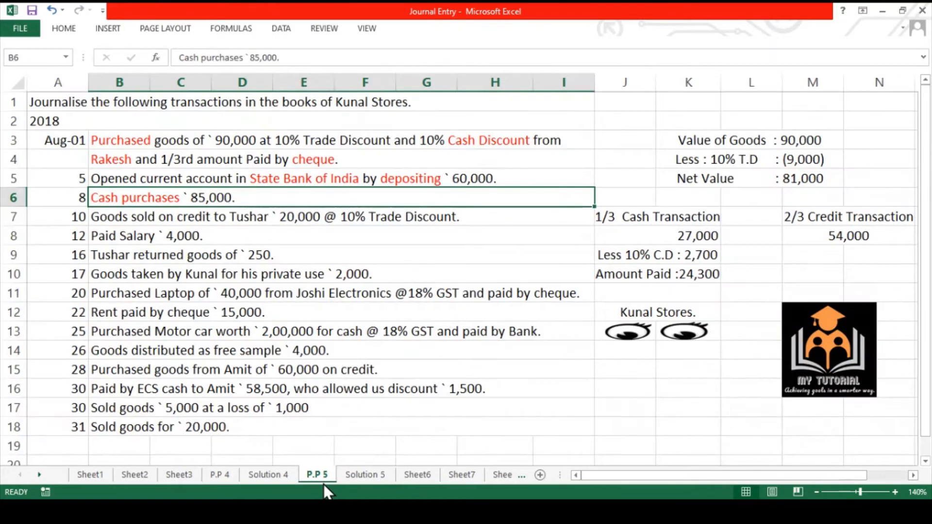
pyautogui.click(245, 222)
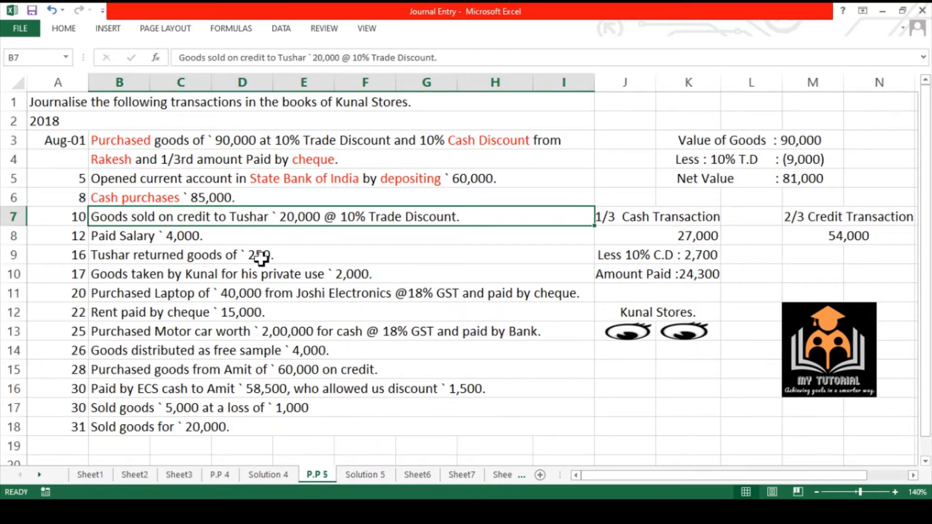
pyautogui.doubleClick(202, 220)
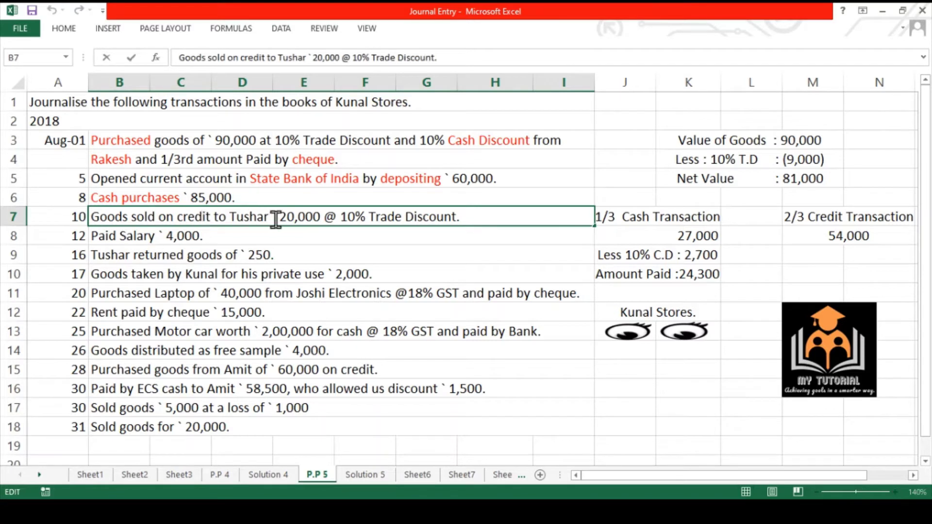
pyautogui.moveTo(271, 219); pyautogui.dragTo(234, 218)
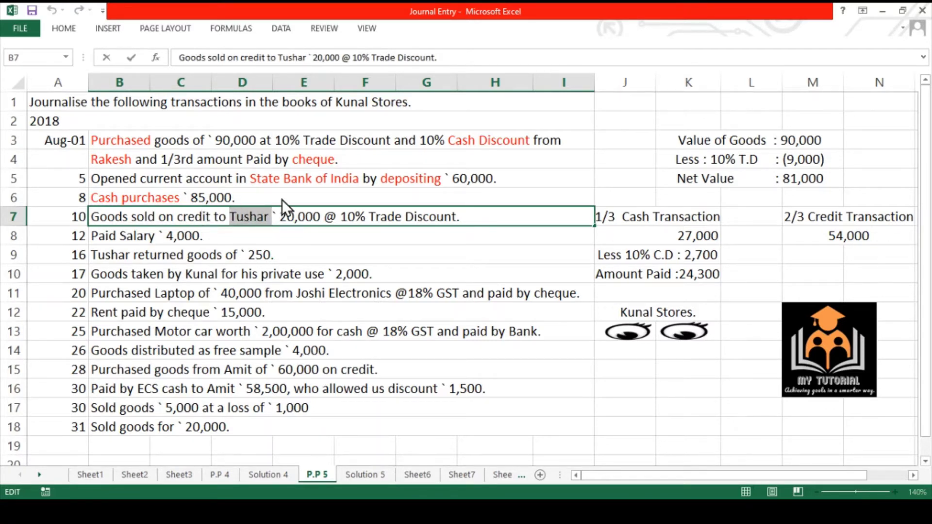
pyautogui.hotkey('alt', 'h')
pyautogui.press('f')
pyautogui.press('c')
# Step: Colour the word "sold" red in the August 10 transaction in B7
pyautogui.moveTo(156, 219); pyautogui.dragTo(131, 217)
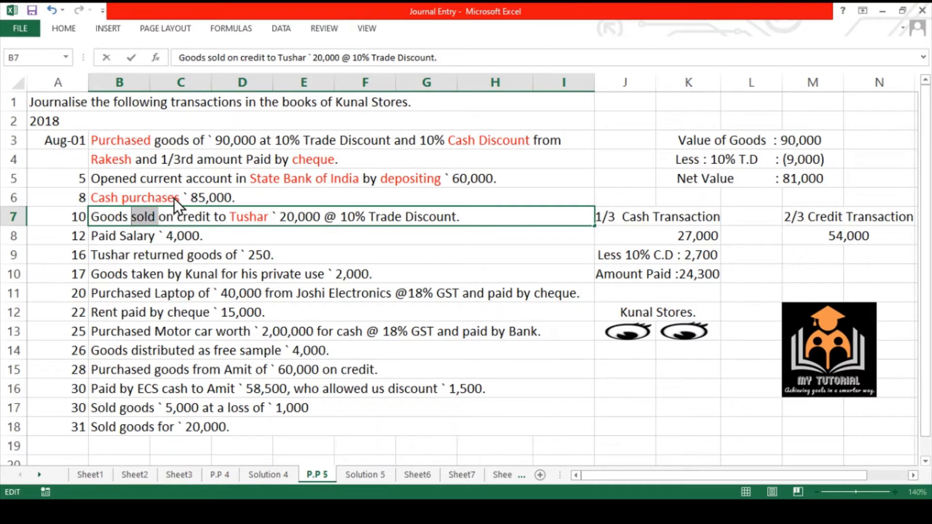
pyautogui.hotkey('alt', 'h')
pyautogui.press('f')
pyautogui.press('c')
pyautogui.click(194, 239)
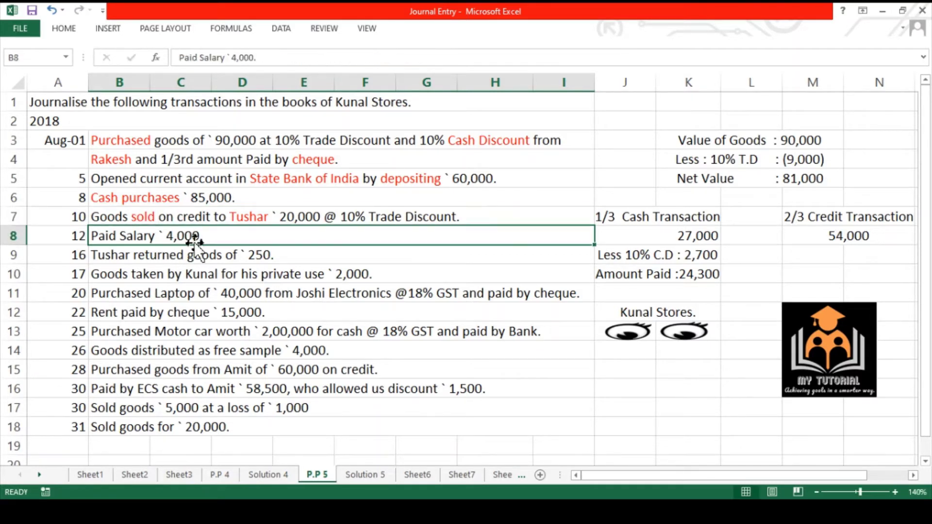
pyautogui.click(181, 214)
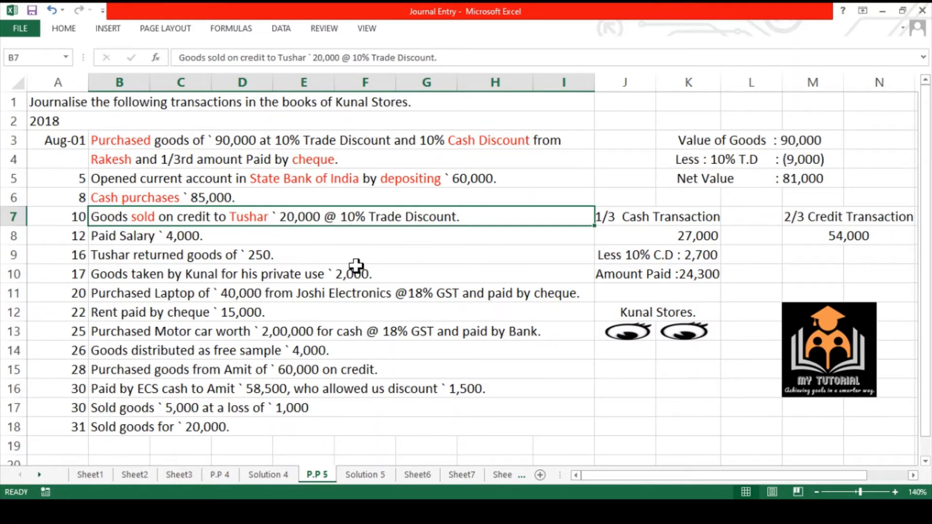
# Step: On the Solution 5 sheet, show the customer's A/c as debit, "To Sales A/c" and the narration for the credit sale at 10% T.D in B16:B18
pyautogui.click(360, 475)
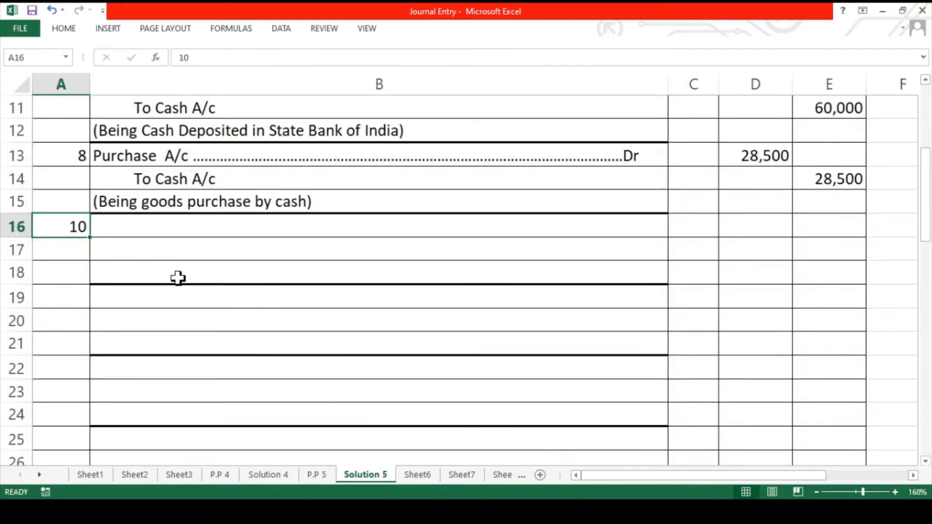
pyautogui.press('Right')
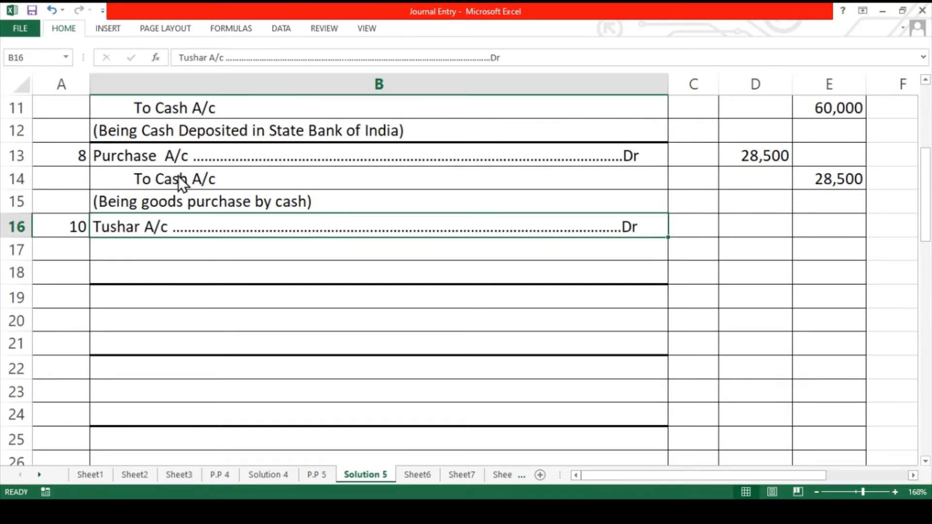
pyautogui.click(157, 245)
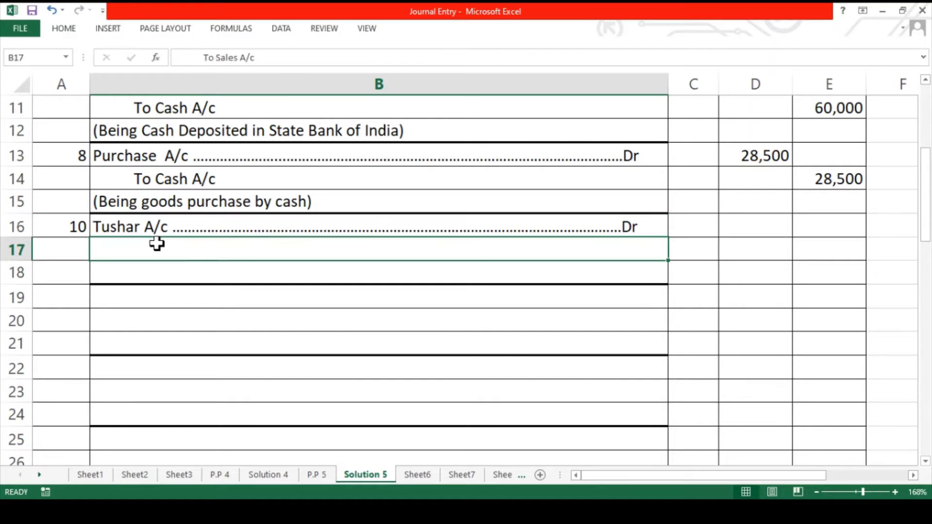
pyautogui.click(156, 272)
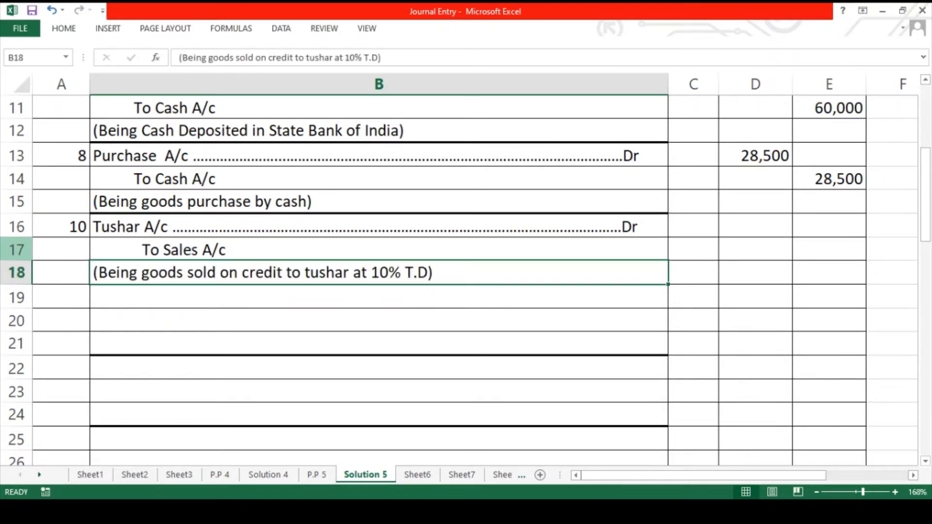
# Step: Show 18,000 as the credit in E17 and the debit in D16, and the date 12 in A19
pyautogui.click(693, 272)
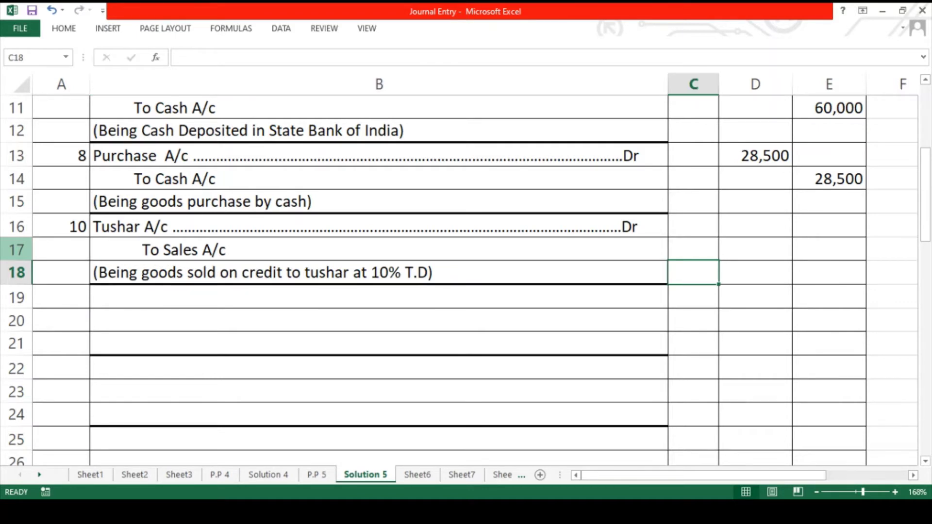
pyautogui.click(755, 272)
pyautogui.click(829, 272)
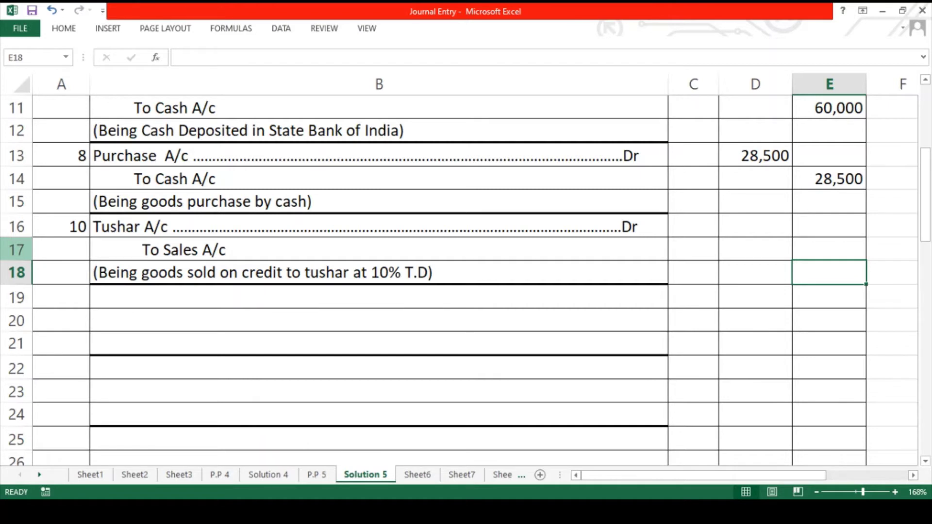
pyautogui.click(829, 249)
pyautogui.write('18000')
pyautogui.hotkey('ctrl', 'Return')
pyautogui.click(755, 250)
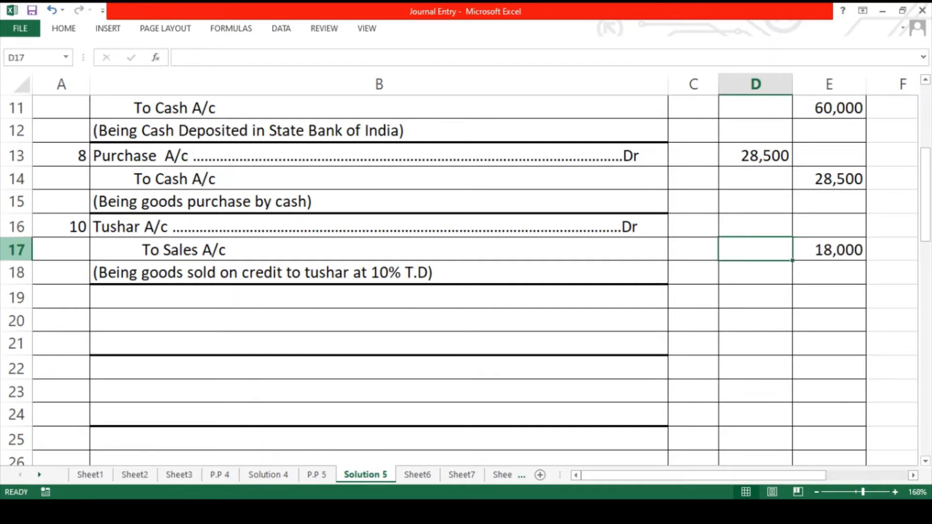
pyautogui.click(755, 226)
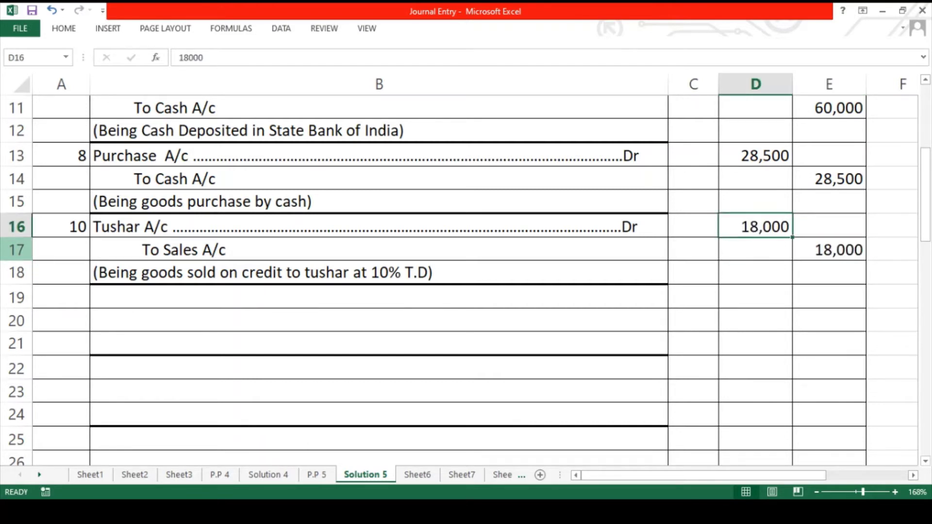
pyautogui.click(55, 299)
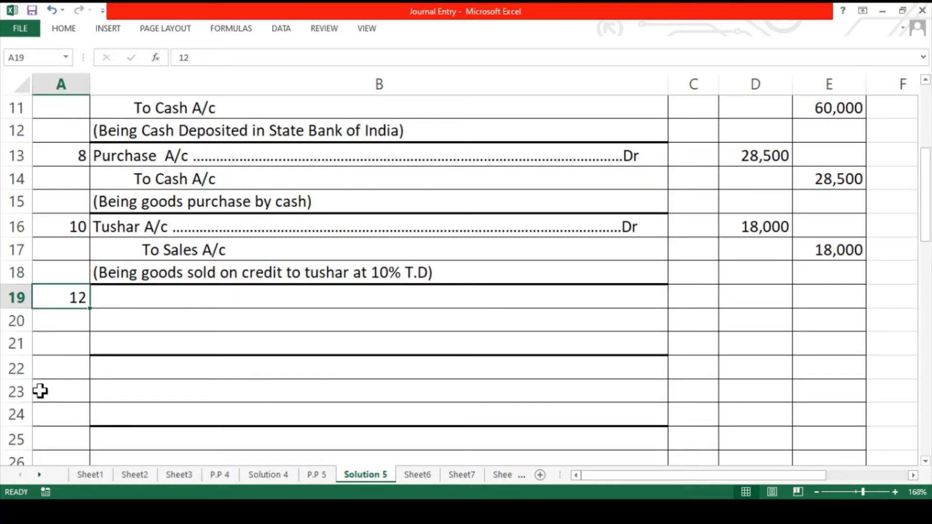
# Step: On the P.P 5 sheet, colour the words "Paid Salary" red in the August 12 transaction in B8
pyautogui.click(317, 476)
pyautogui.click(147, 237)
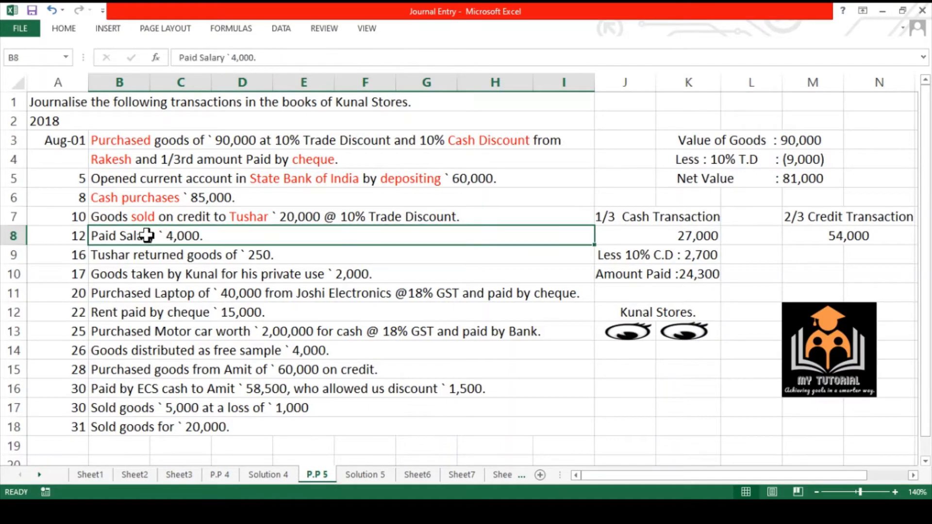
pyautogui.doubleClick(117, 237)
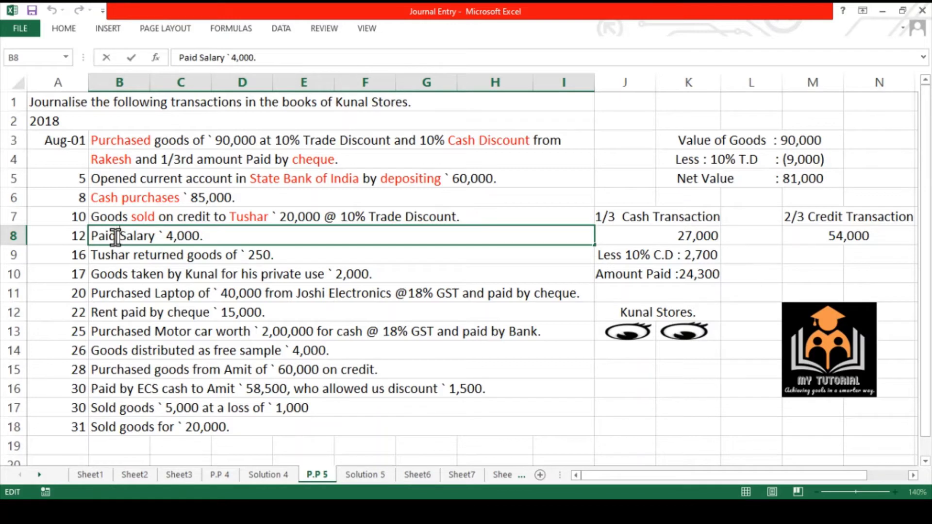
pyautogui.moveTo(117, 237); pyautogui.dragTo(88, 235)
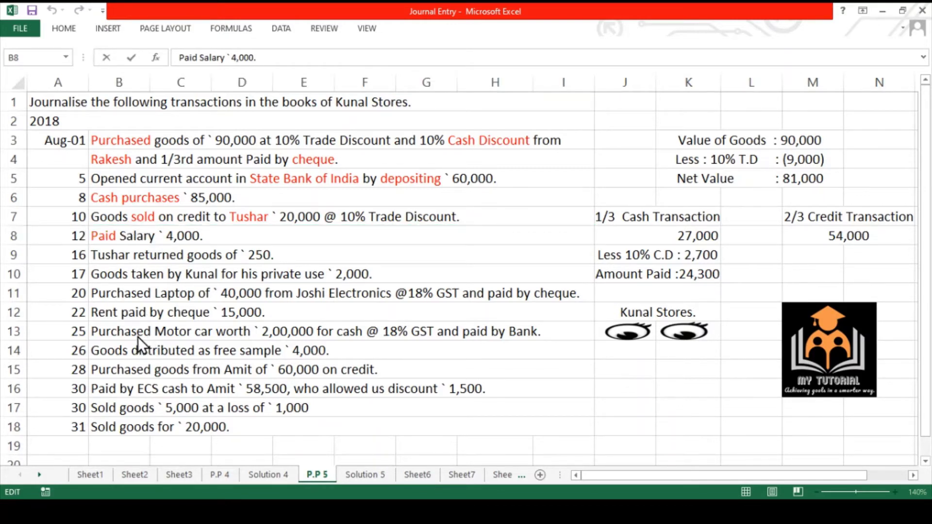
pyautogui.click(153, 237)
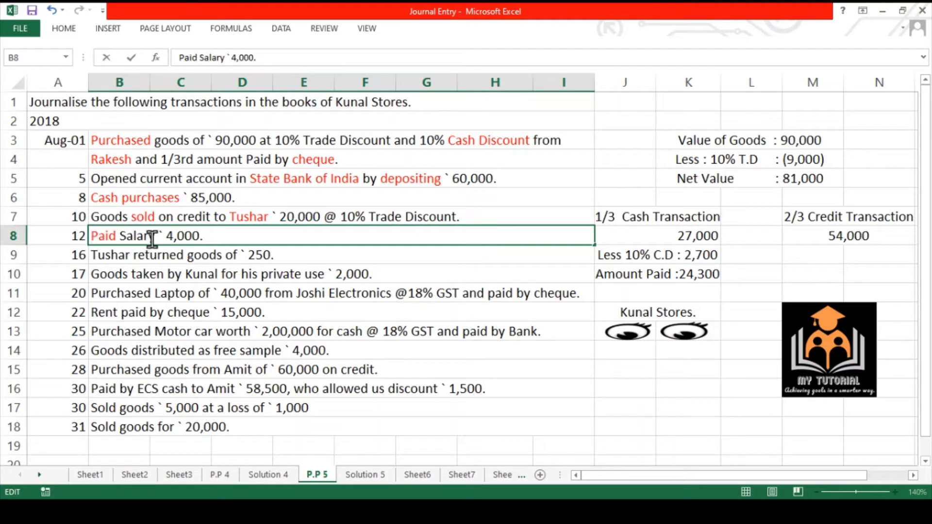
pyautogui.moveTo(153, 238); pyautogui.dragTo(123, 238)
pyautogui.click(170, 257)
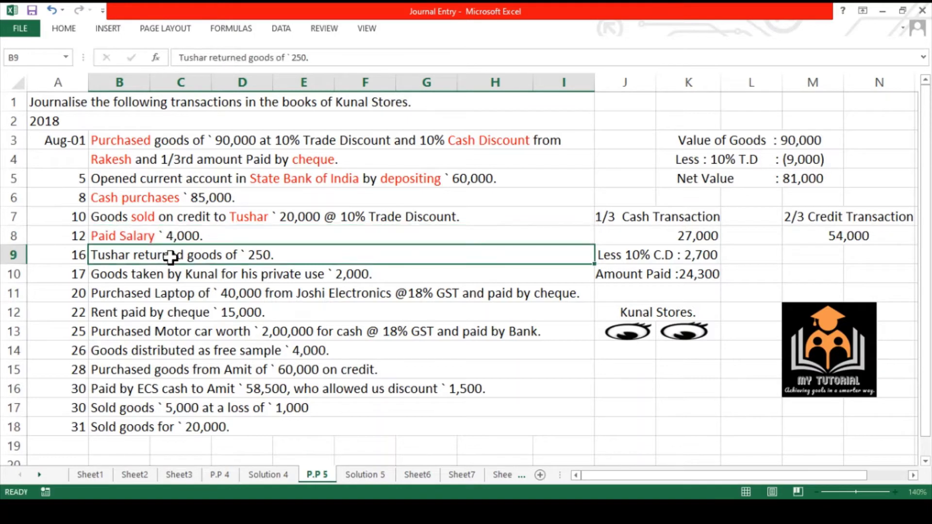
pyautogui.click(119, 236)
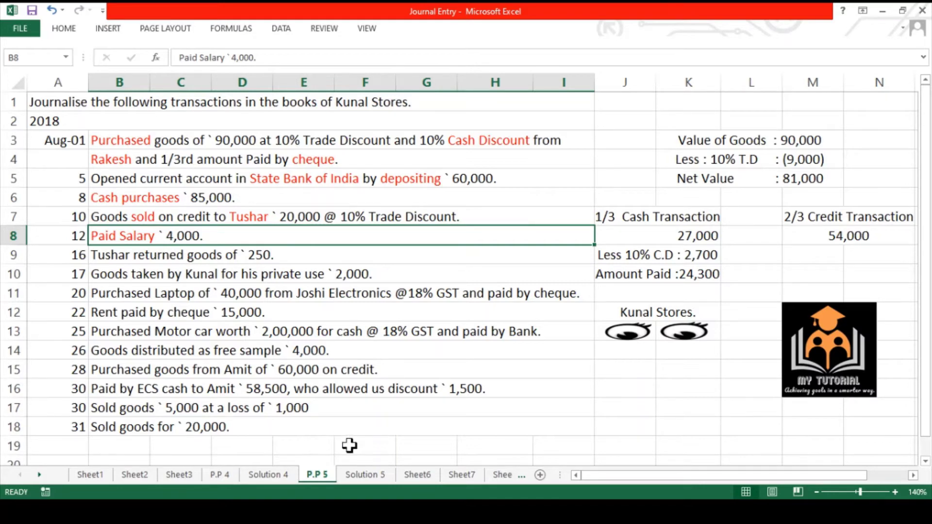
# Step: On the Solution 5 sheet, show Salary A/c as the debit in B19, "To Cash A/c" in B20 and the narration "(Being Salary Paid)" in B21
pyautogui.click(365, 476)
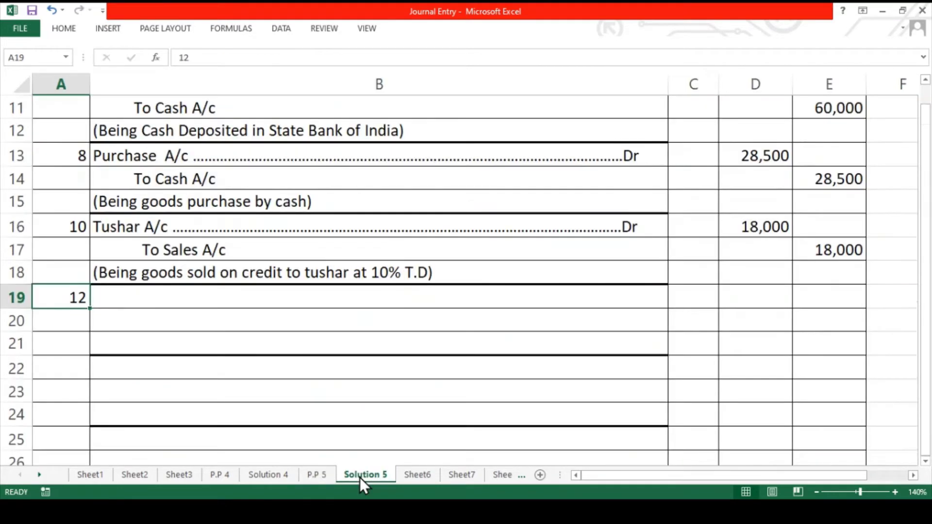
pyautogui.click(167, 298)
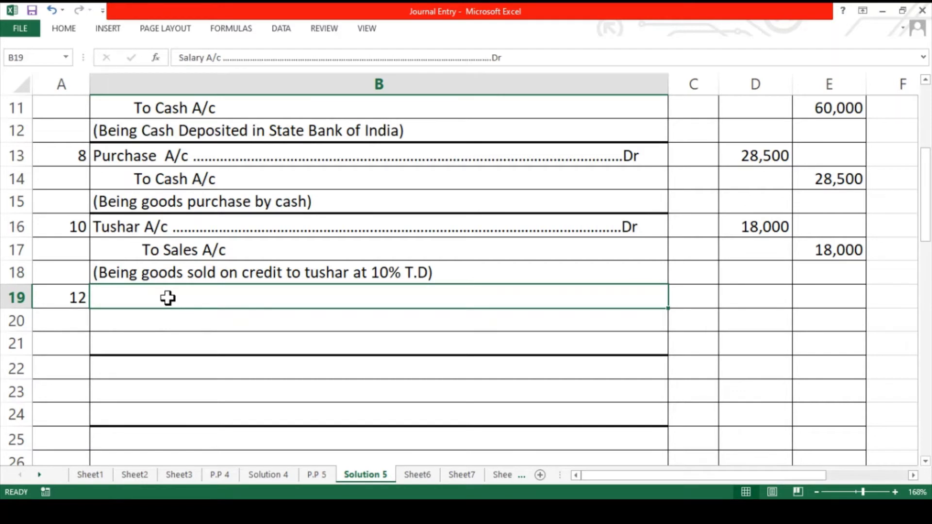
pyautogui.click(69, 28)
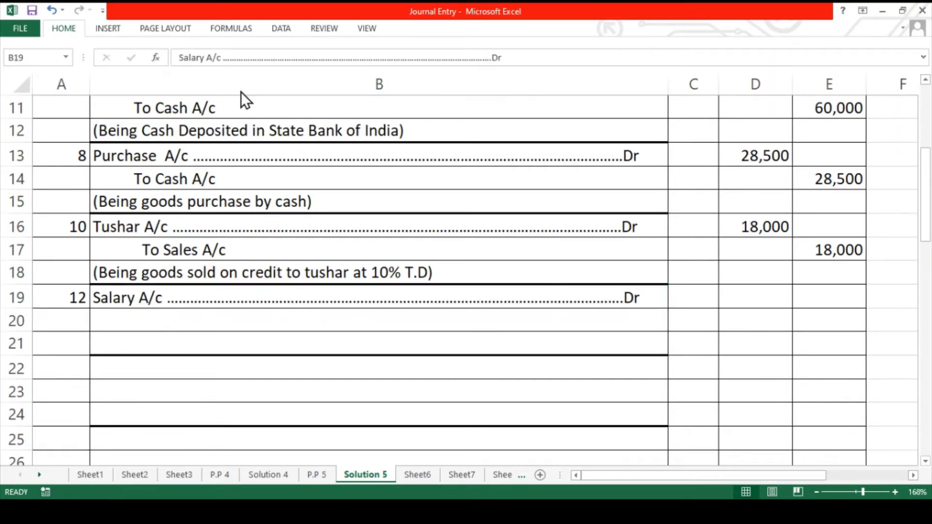
pyautogui.click(188, 319)
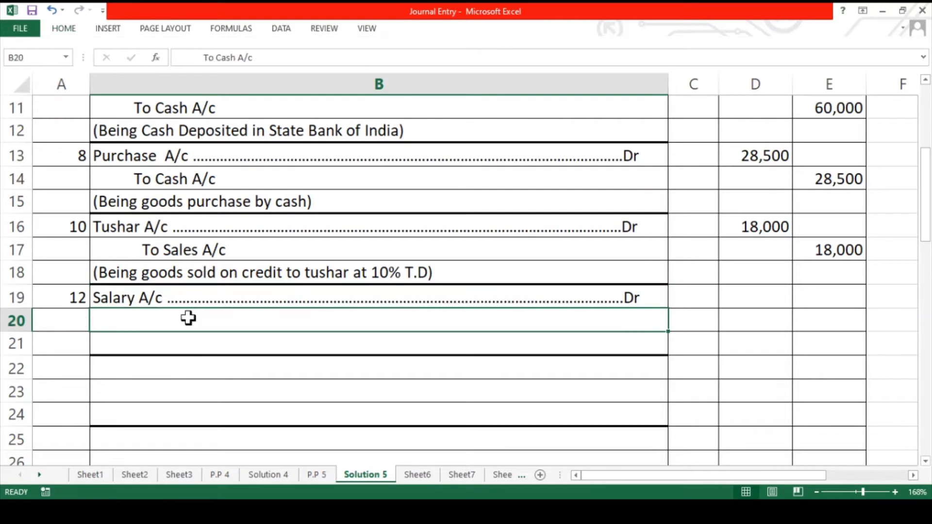
pyautogui.click(176, 355)
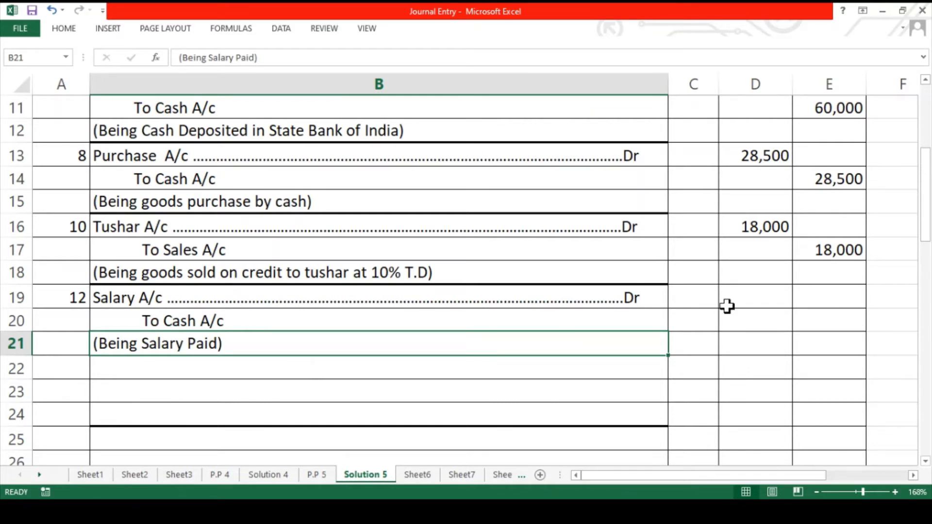
# Step: Show 4,000 as the debit in D19 and the credit in E20, and the date 16 in A22
pyautogui.click(710, 295)
pyautogui.press('Right')
pyautogui.write('4000')
pyautogui.hotkey('ctrl', 'Return')
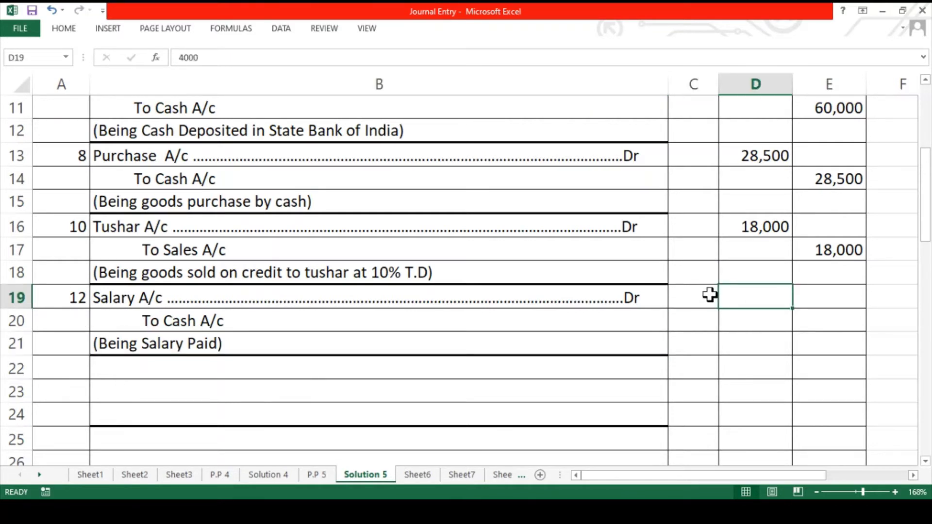
pyautogui.press('Down')
pyautogui.press('Right')
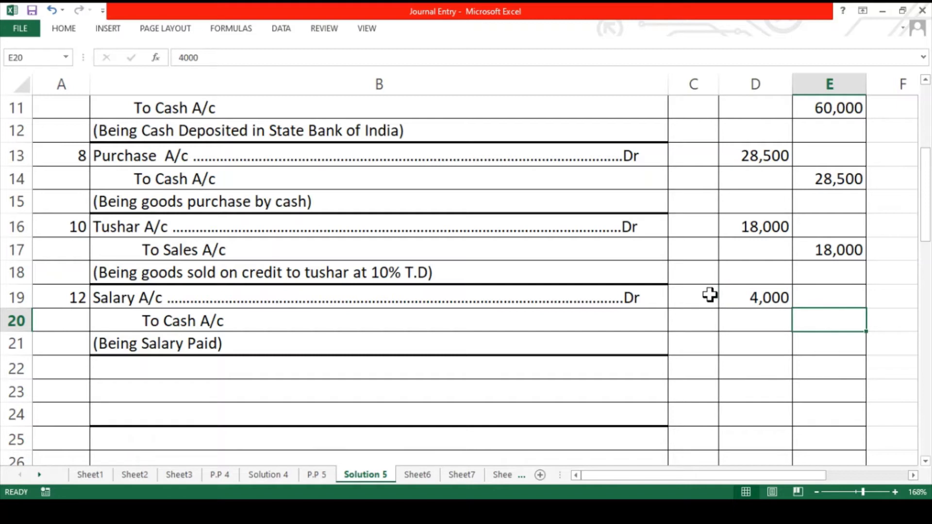
pyautogui.write('4000')
pyautogui.hotkey('ctrl', 'Return')
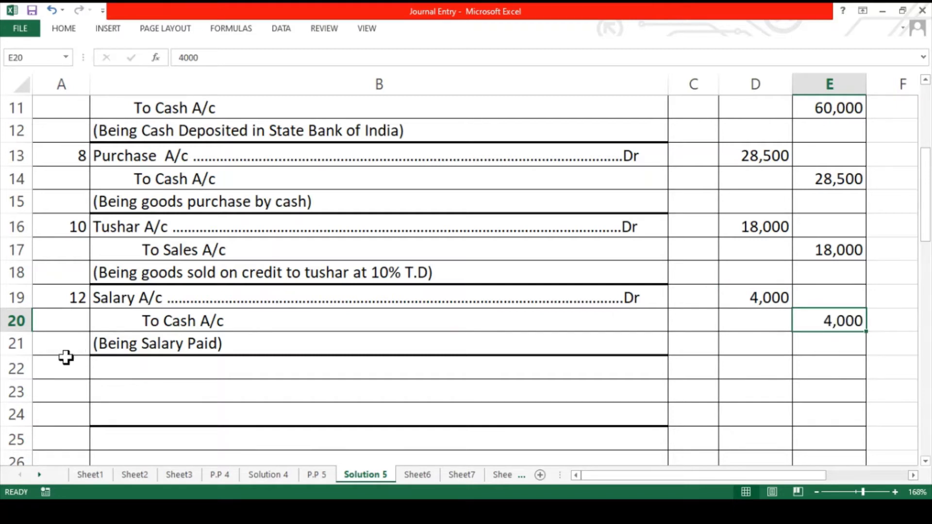
pyautogui.click(67, 365)
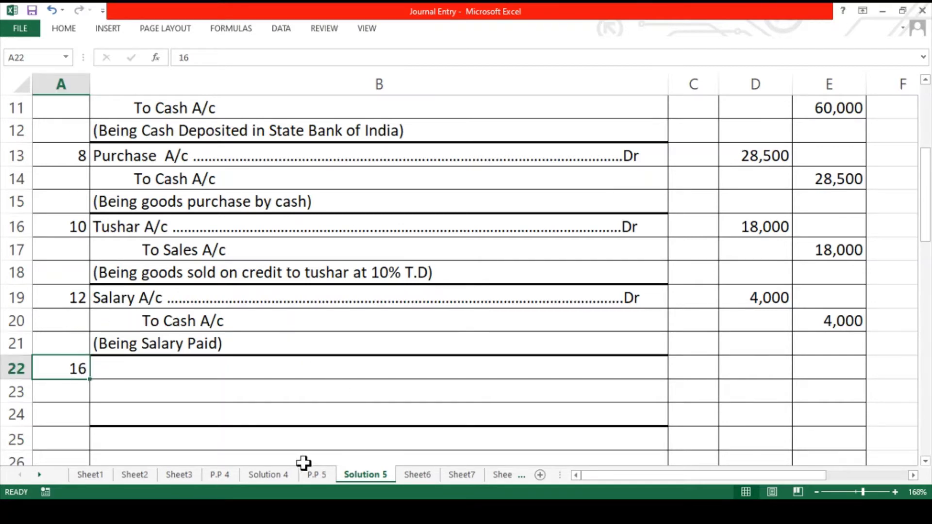
# Step: On the P.P 5 sheet, colour the customer's name red in the August 16 goods return transaction in B9
pyautogui.click(313, 476)
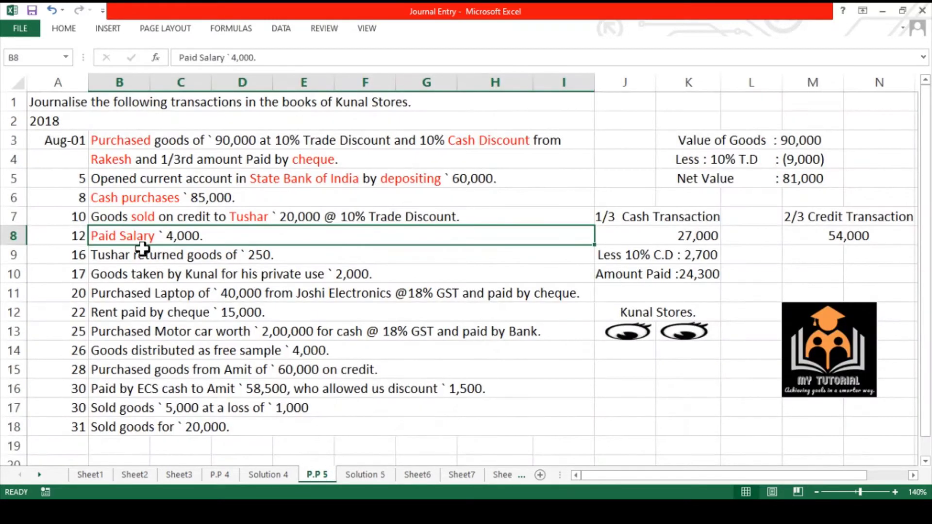
pyautogui.click(120, 259)
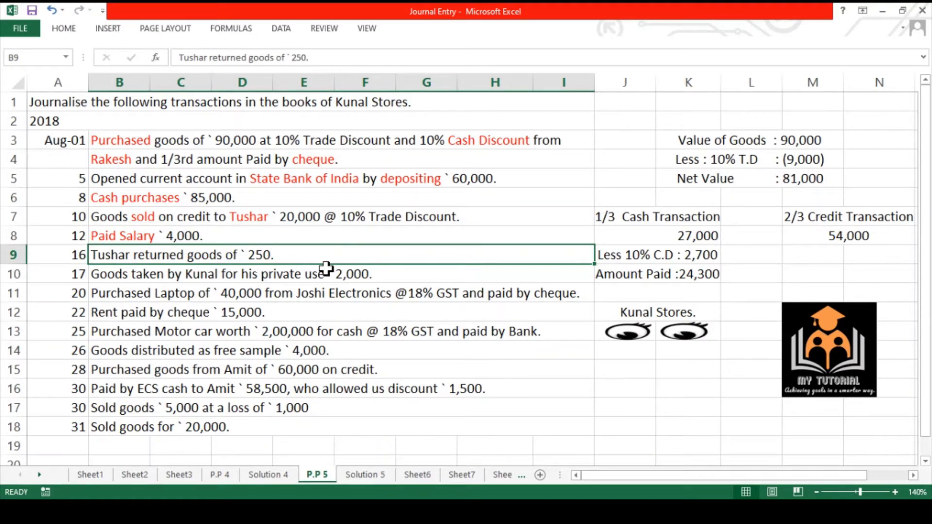
pyautogui.doubleClick(119, 256)
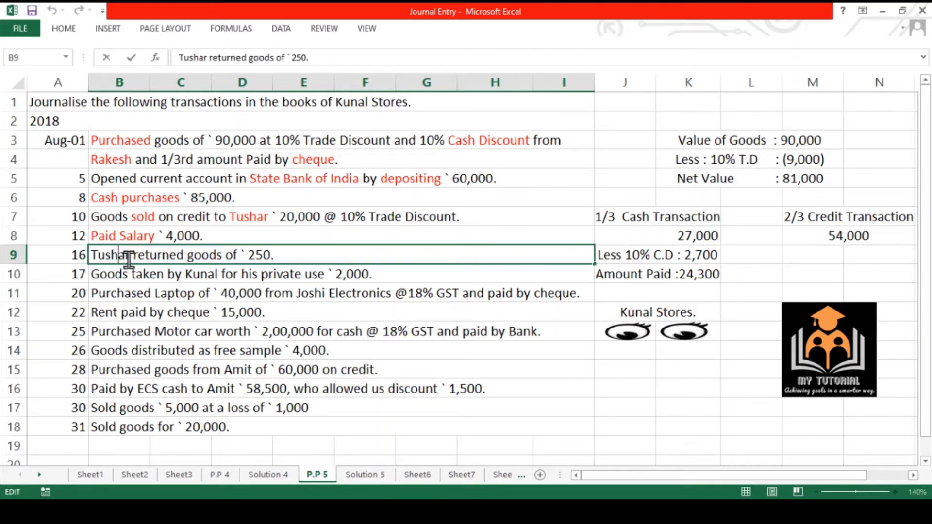
pyautogui.moveTo(130, 257); pyautogui.dragTo(82, 258)
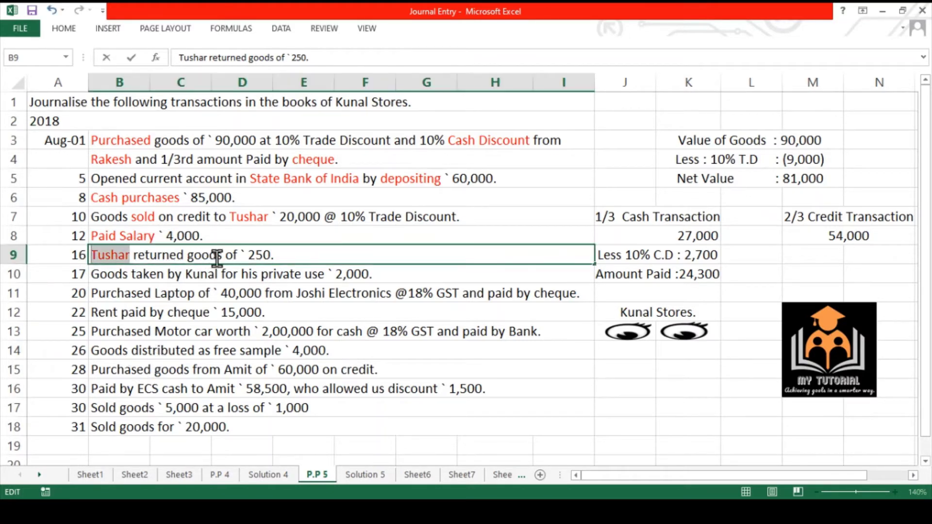
# Step: Colour the words "returned goods" red in the August 16 transaction in B9
pyautogui.moveTo(222, 259); pyautogui.dragTo(136, 259)
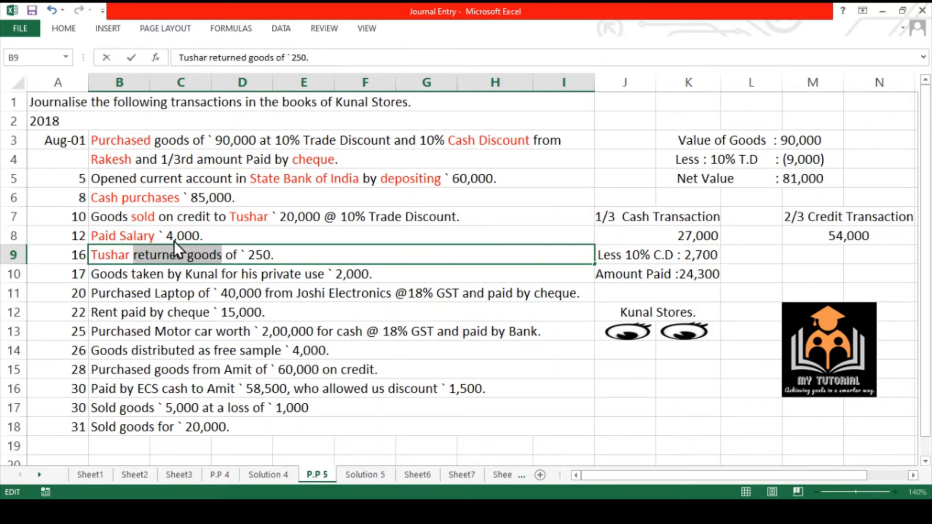
pyautogui.click(218, 312)
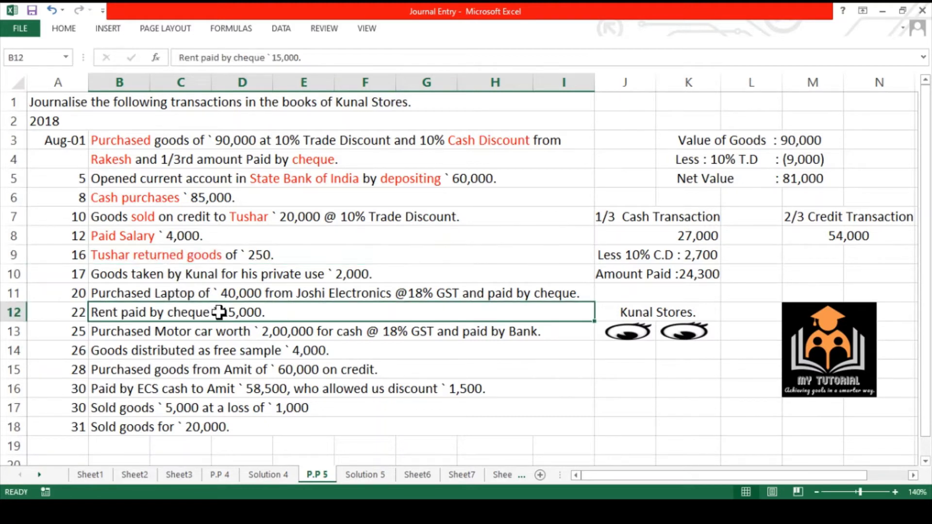
pyautogui.click(117, 258)
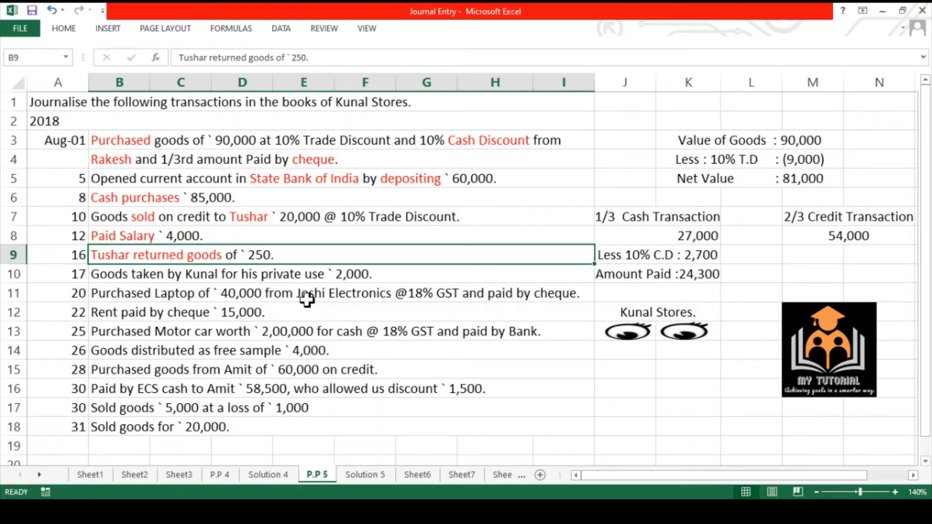
# Step: On the Solution 5 sheet, show Sales Return A/c as the debit in B22 and the customer's account as the credit in B23
pyautogui.click(374, 476)
pyautogui.click(208, 365)
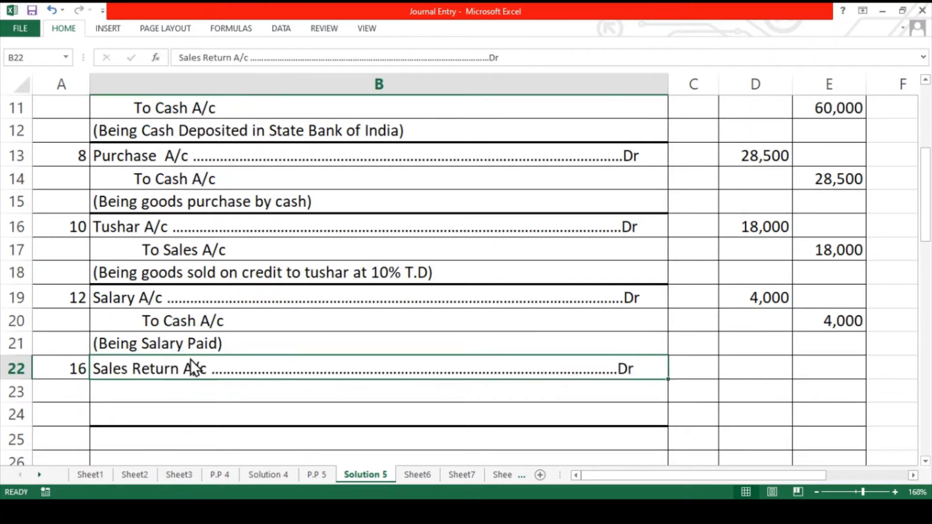
pyautogui.click(186, 388)
pyautogui.write('To Tushar A/c')
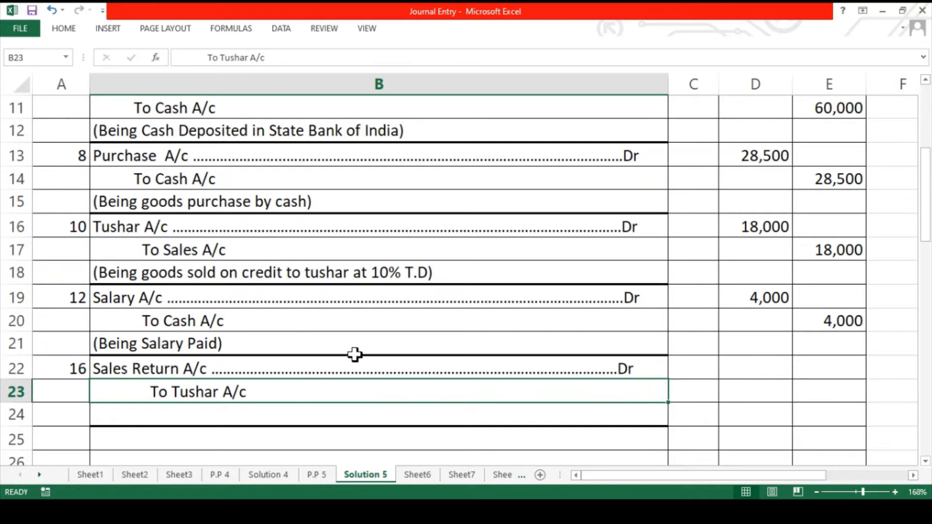
# Step: Show 250 as the debit in D22 and as the credit in E23
pyautogui.press('Right')
pyautogui.press('Right')
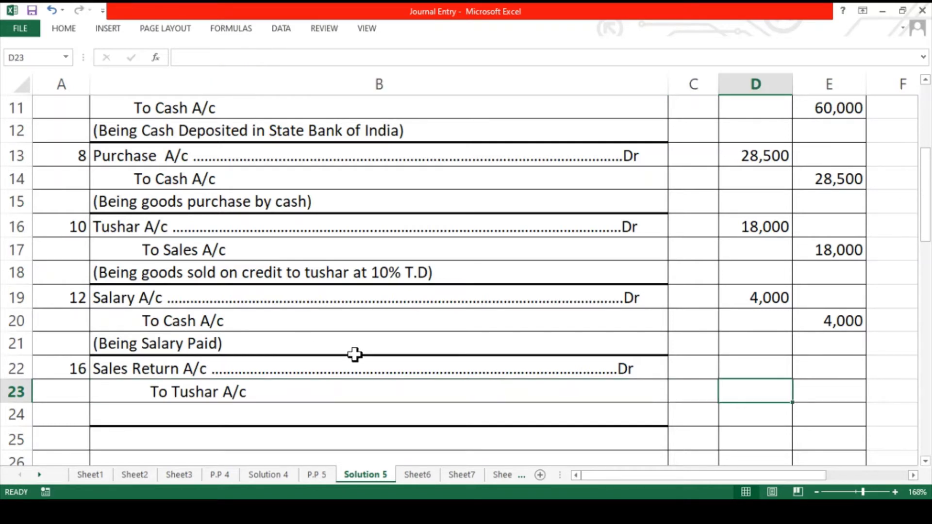
pyautogui.press('Up')
pyautogui.press('Right')
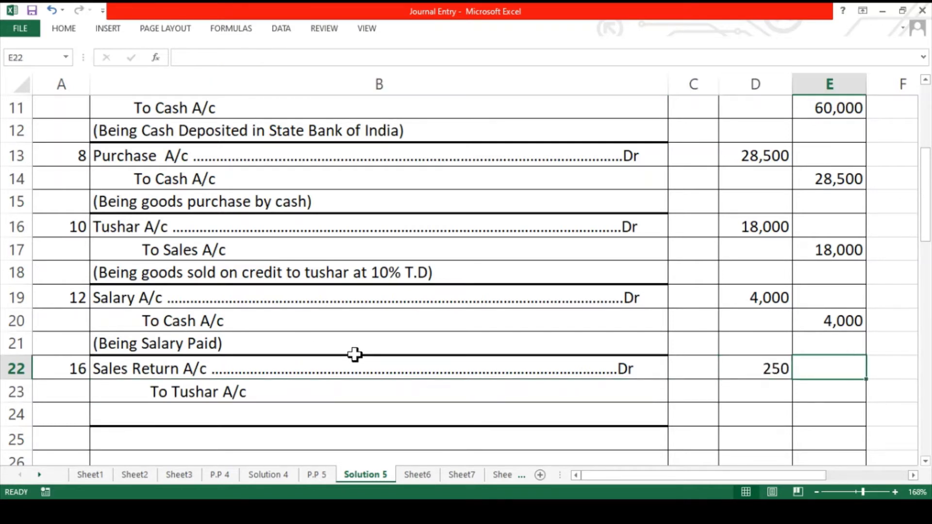
pyautogui.press('Down')
pyautogui.write('250')
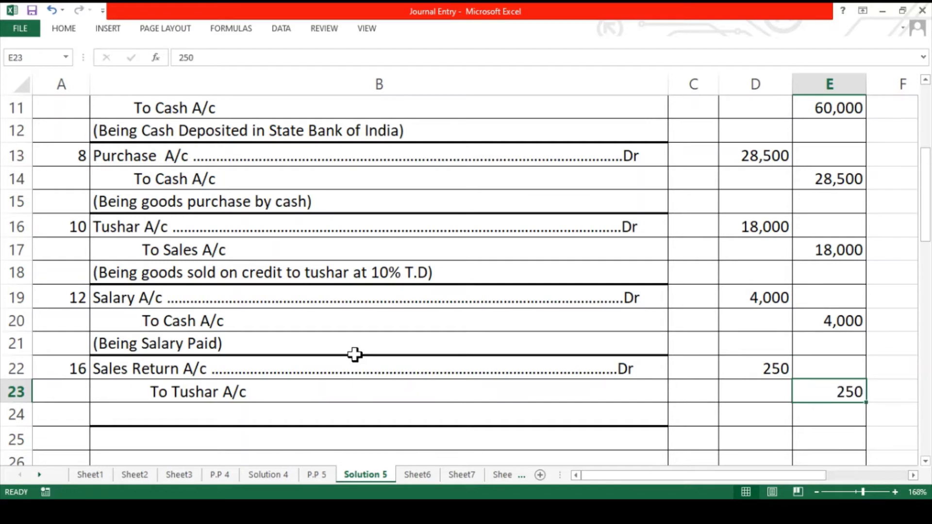
# Step: Show the narration for the goods returned by the customer in B24 and the date 17 in A25
pyautogui.press('Down')
pyautogui.press('Left')
pyautogui.press('Left')
pyautogui.press('Left')
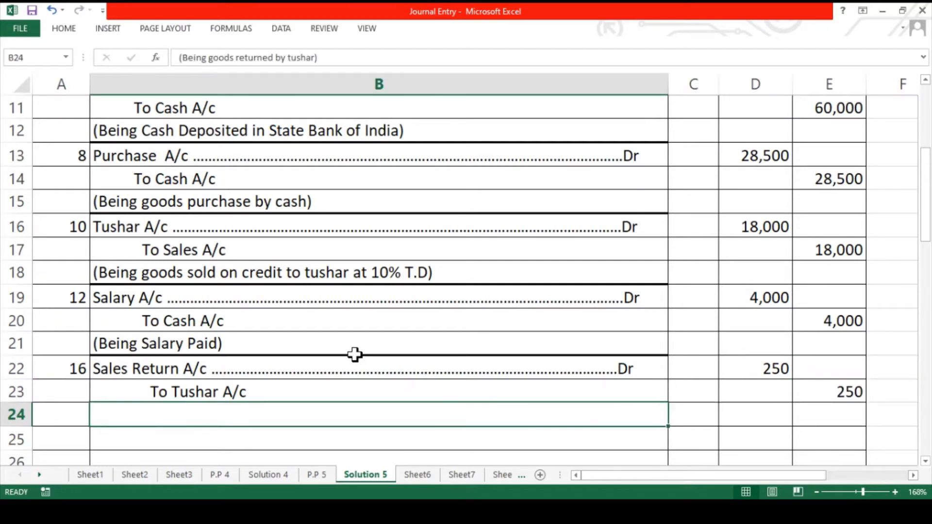
pyautogui.write('(Being goods returned by tushar)')
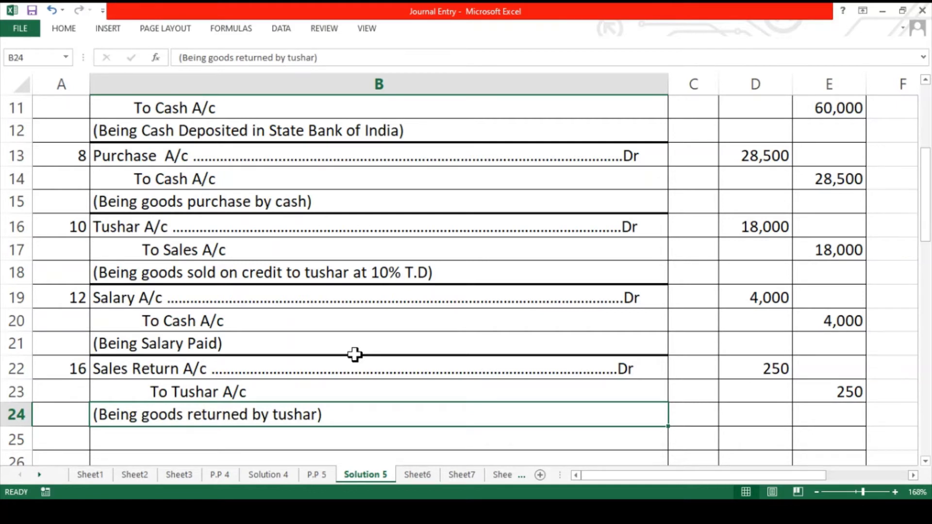
pyautogui.press('Left')
pyautogui.press('Down')
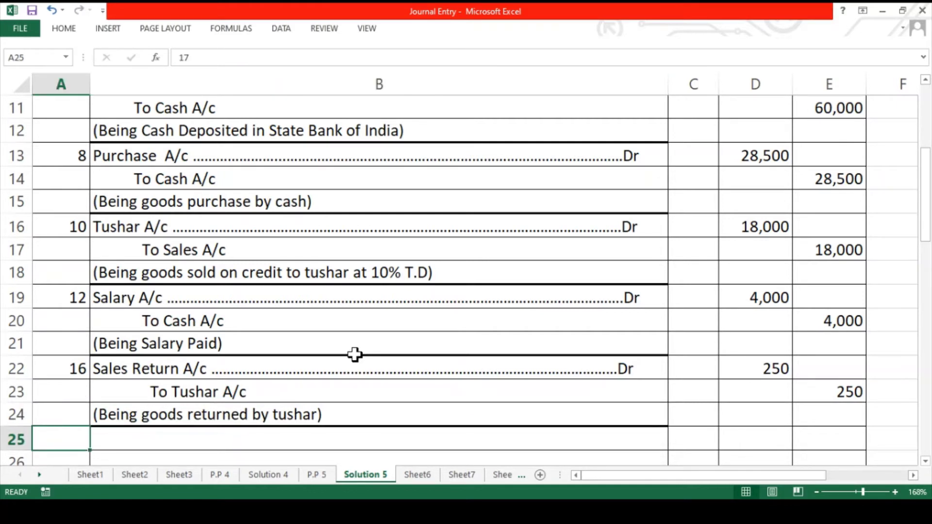
pyautogui.scroll(-3, 369, 360)
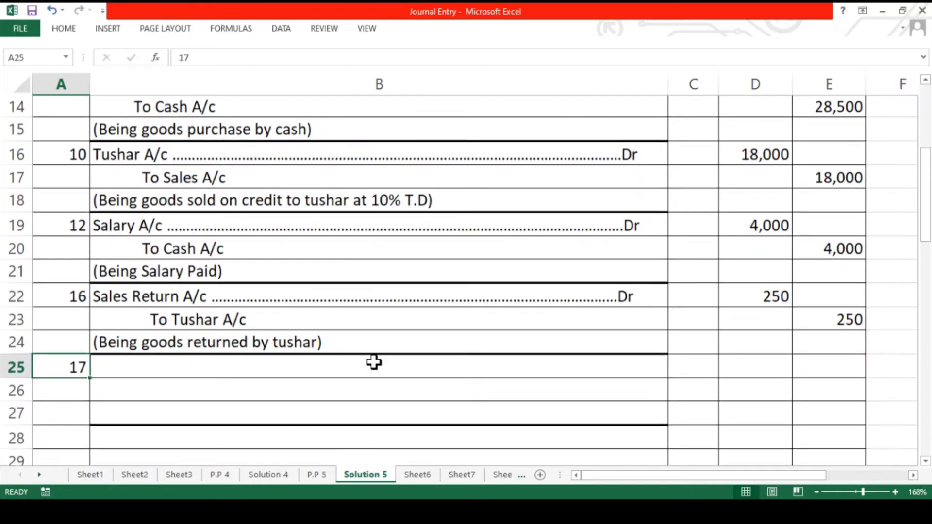
pyautogui.scroll(-1, 373, 362)
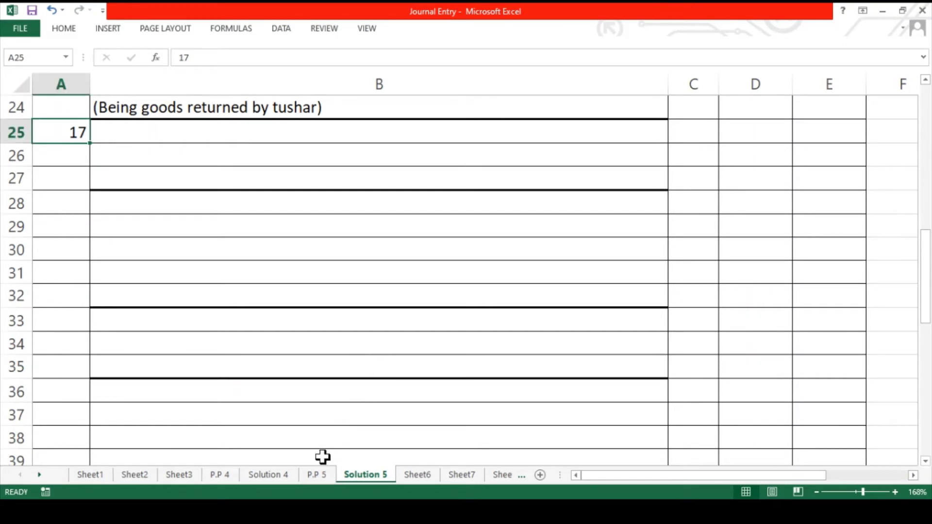
# Step: On the P.P 5 sheet, colour the owner's name red in the August 17 private use transaction in B10
pyautogui.click(321, 476)
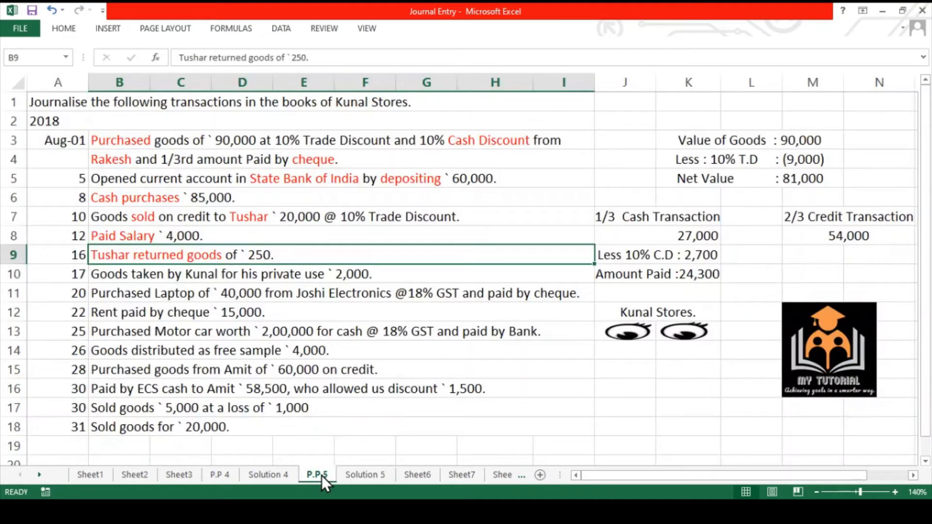
pyautogui.click(169, 275)
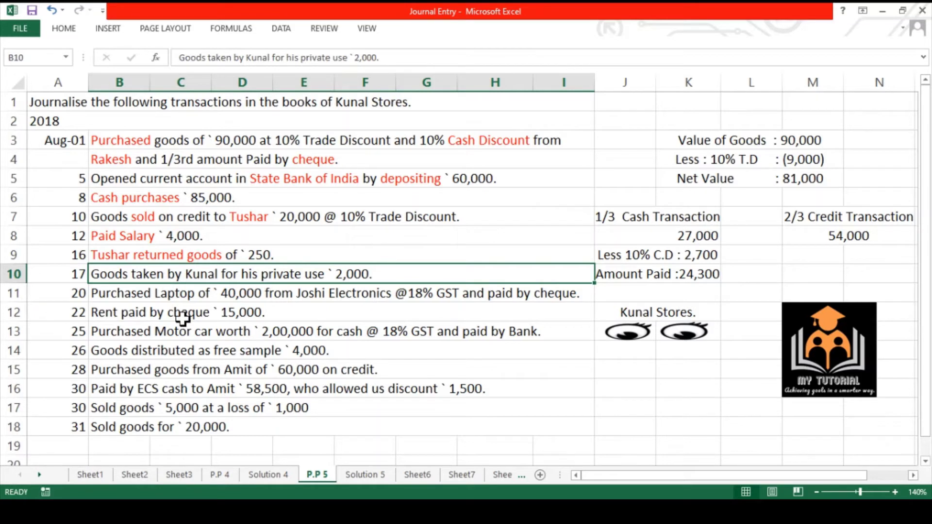
pyautogui.doubleClick(216, 276)
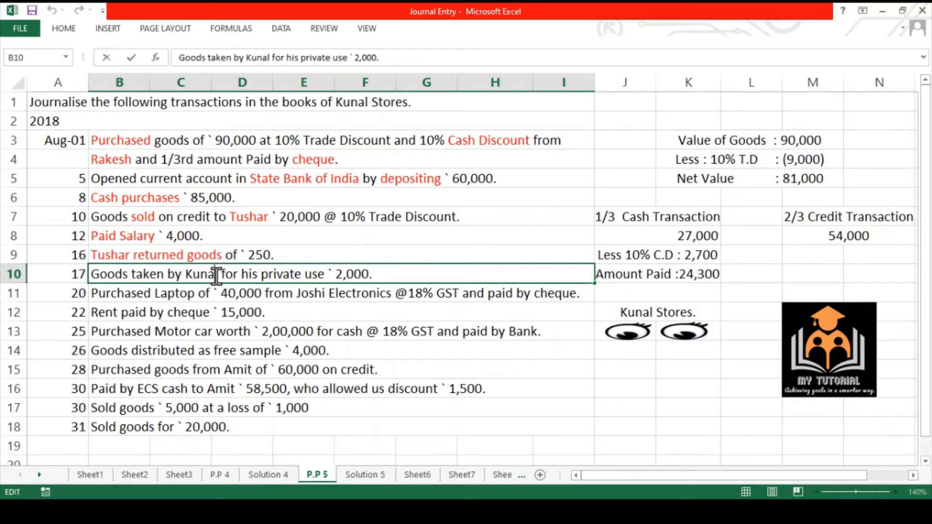
pyautogui.moveTo(216, 276); pyautogui.dragTo(186, 276)
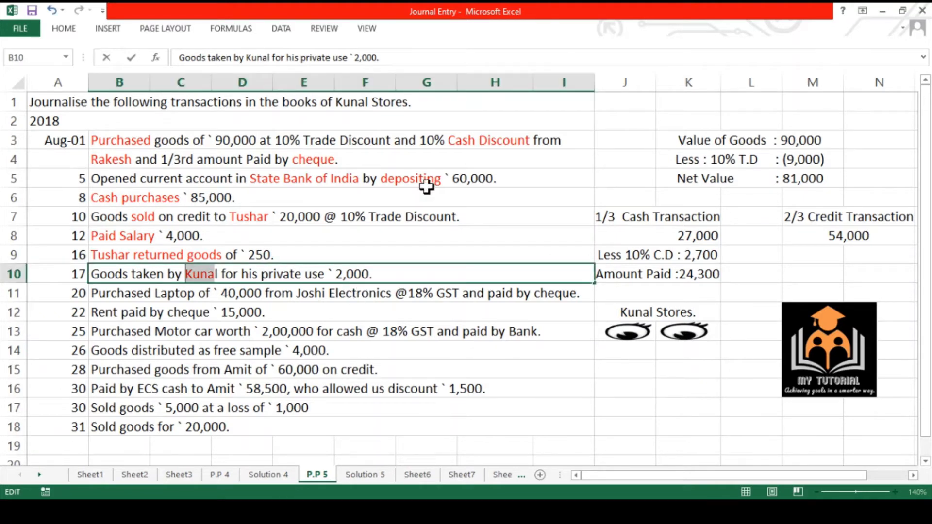
pyautogui.click(393, 307)
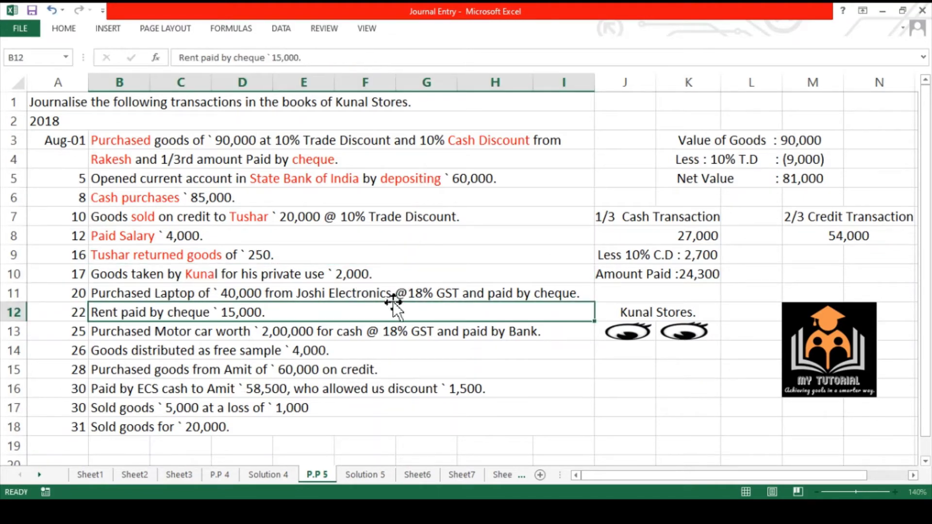
# Step: Colour the words "Goods taken" red in the August 17 transaction in B10
pyautogui.click(326, 274)
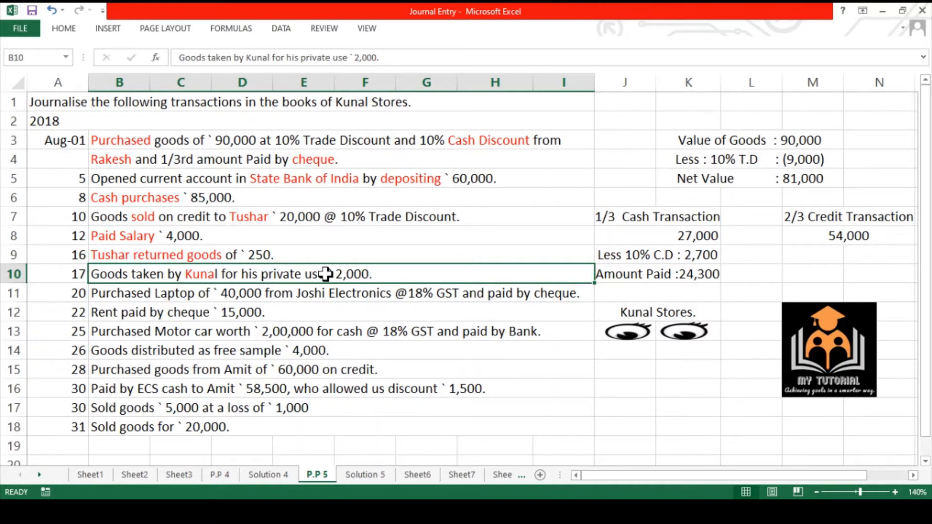
pyautogui.doubleClick(156, 274)
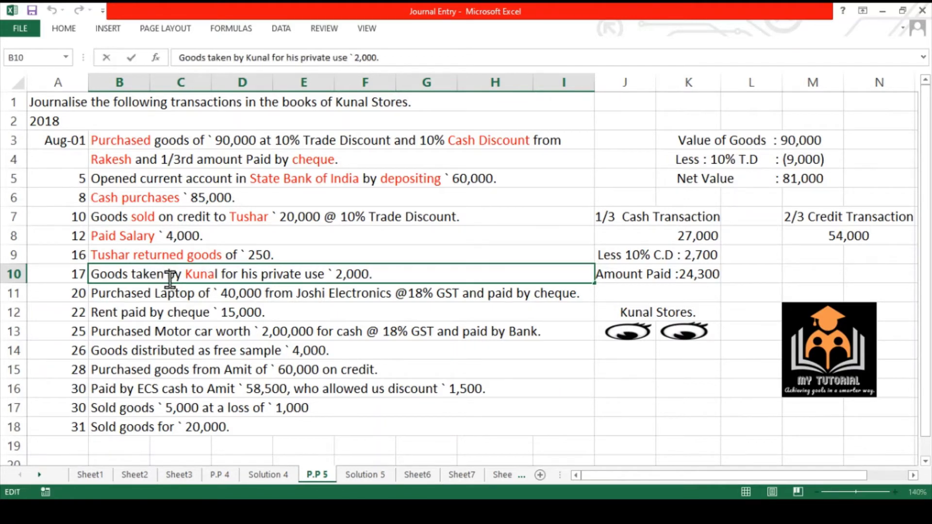
pyautogui.moveTo(166, 275); pyautogui.dragTo(95, 275)
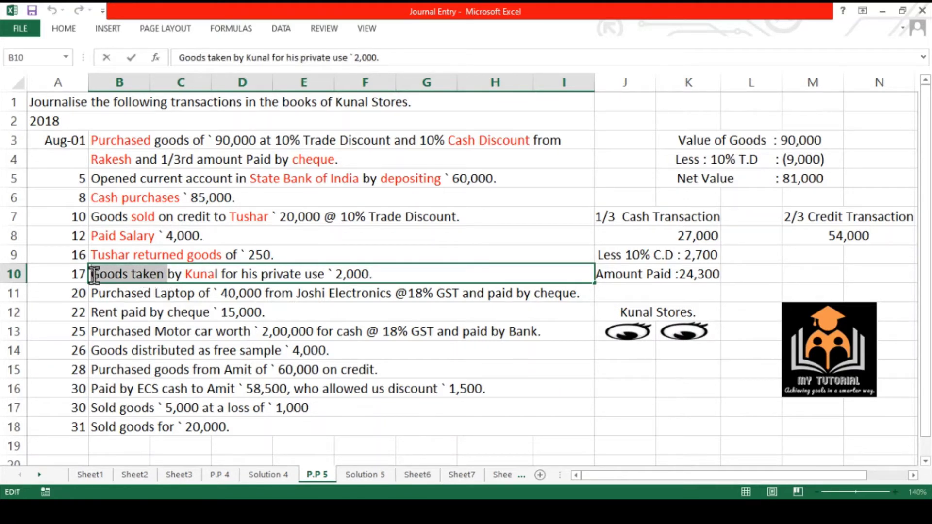
pyautogui.press('F4')
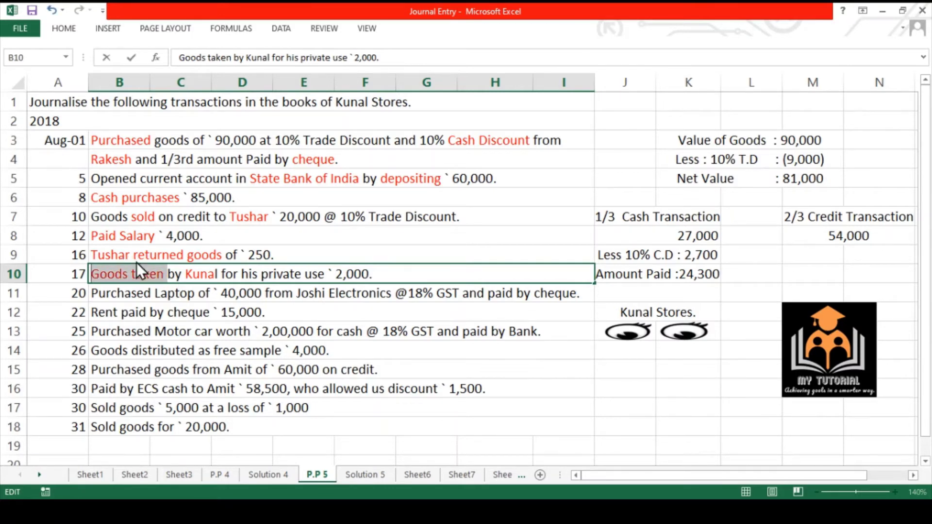
pyautogui.click(151, 294)
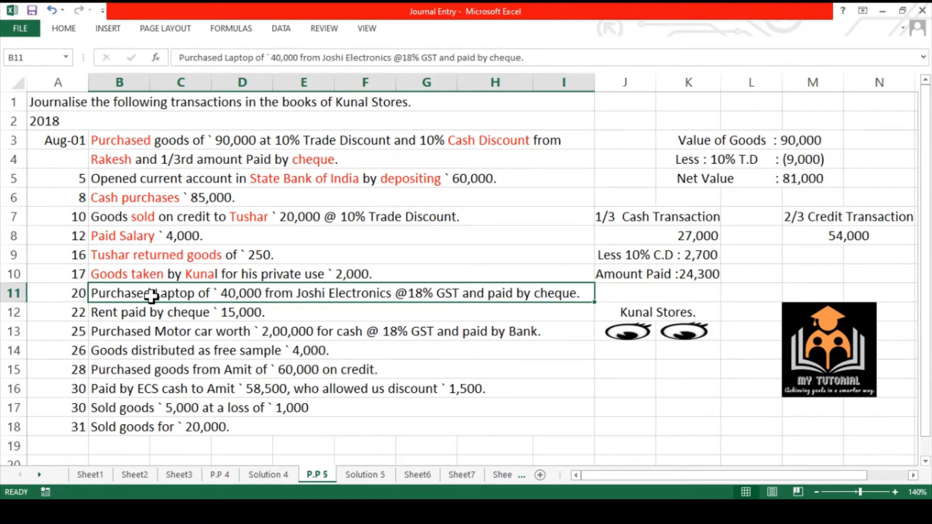
# Step: On the Solution 5 sheet, show Drawings A/c as the debit in B25 and the account for goods withdrawn by the owner as the credit in B26
pyautogui.click(374, 476)
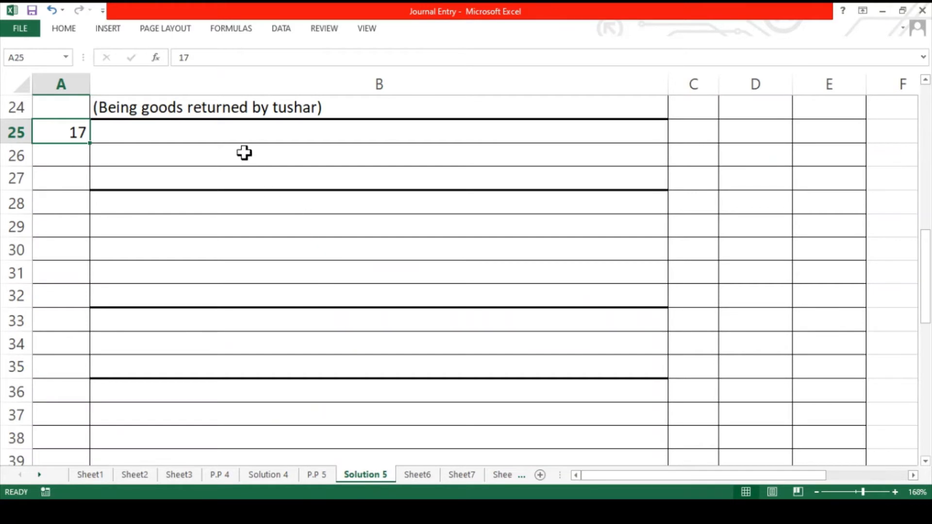
pyautogui.click(239, 136)
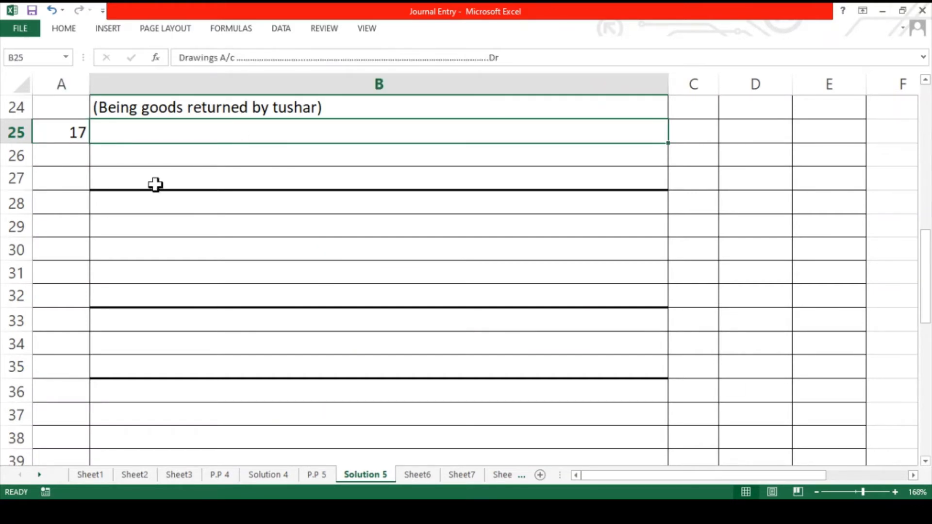
pyautogui.click(62, 29)
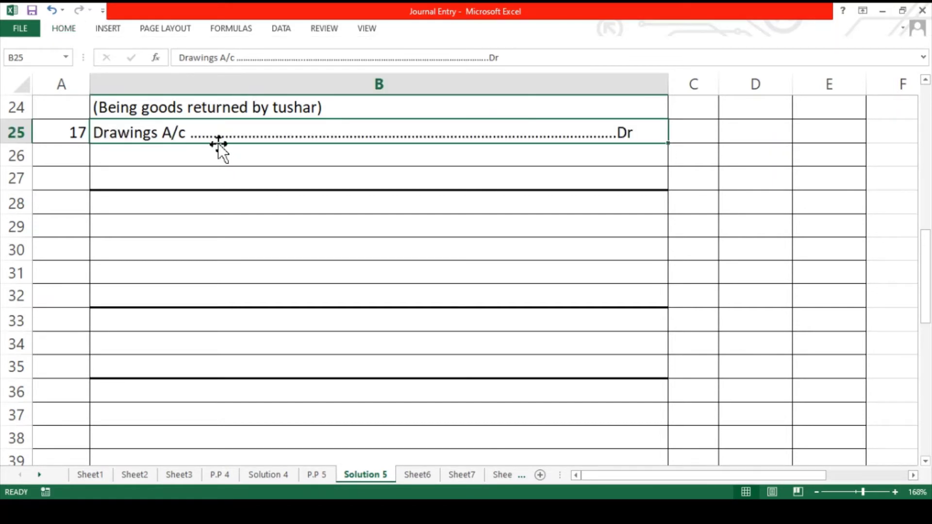
pyautogui.click(218, 152)
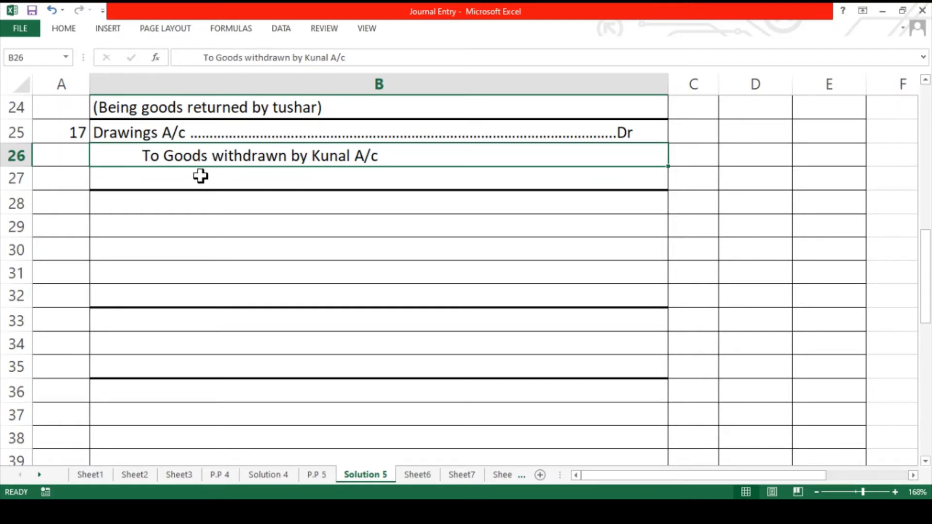
# Step: Show 2,000 as the debit in D25 and as the credit in E26
pyautogui.click(729, 130)
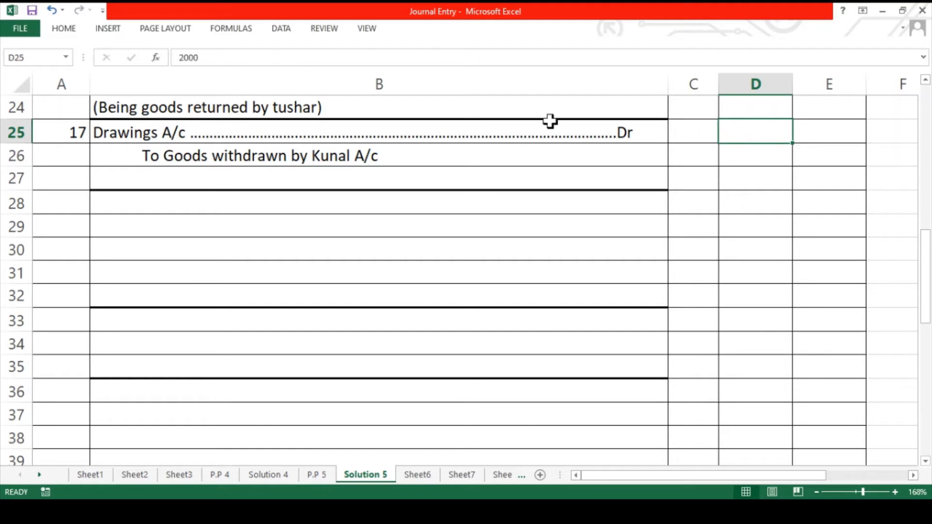
pyautogui.press('Down')
pyautogui.press('Right')
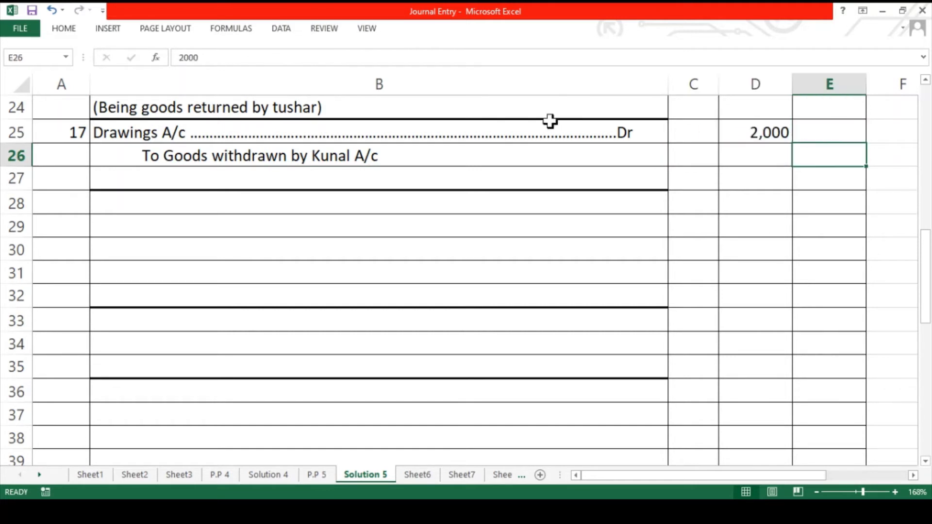
# Step: Show the narration for goods taken by the owner for private use in B27 and the date 20 in A28
pyautogui.press('Left')
pyautogui.press('Left')
pyautogui.press('Left')
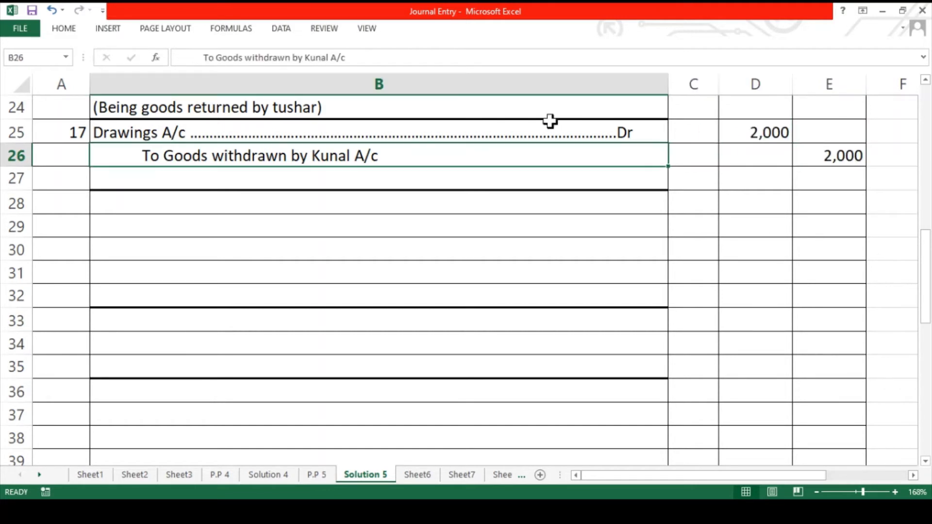
pyautogui.press('Down')
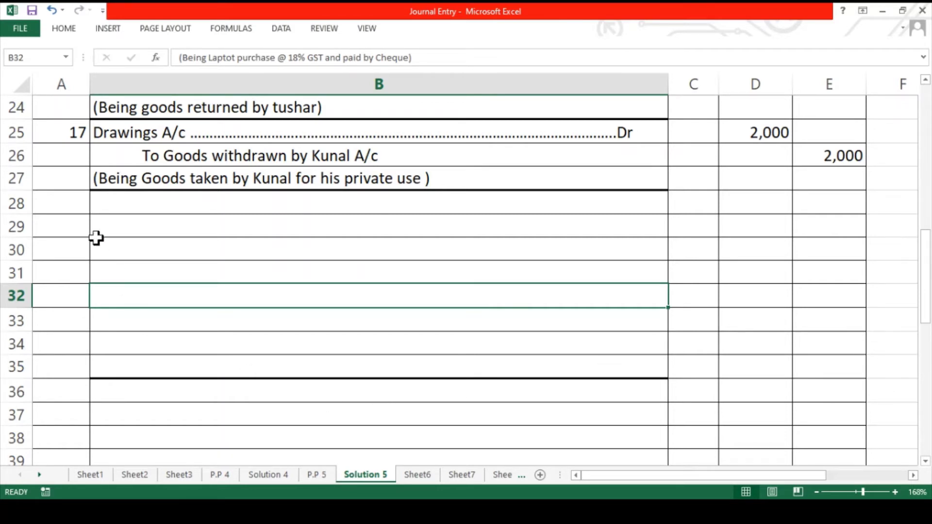
pyautogui.click(74, 205)
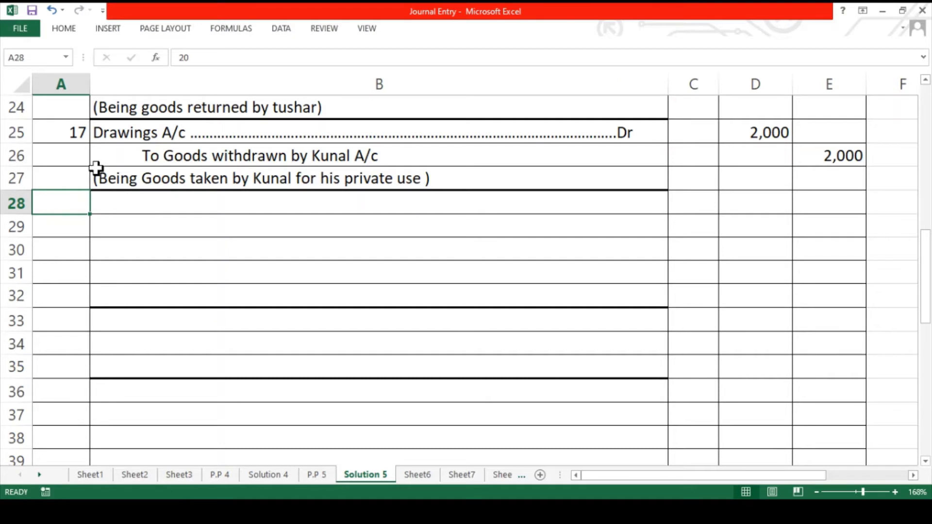
pyautogui.click(63, 28)
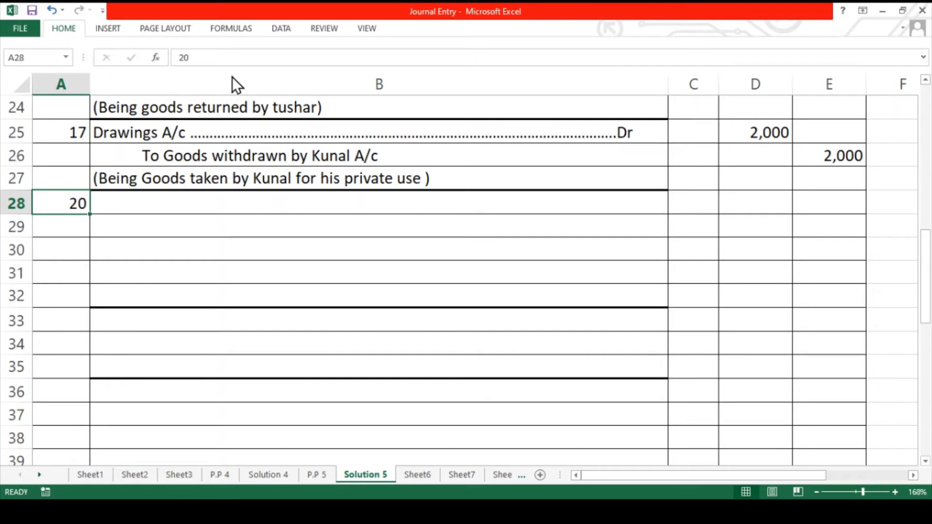
# Step: On the P.P 5 sheet, colour the word "Laptop" red in the August 20 transaction in B11
pyautogui.click(317, 474)
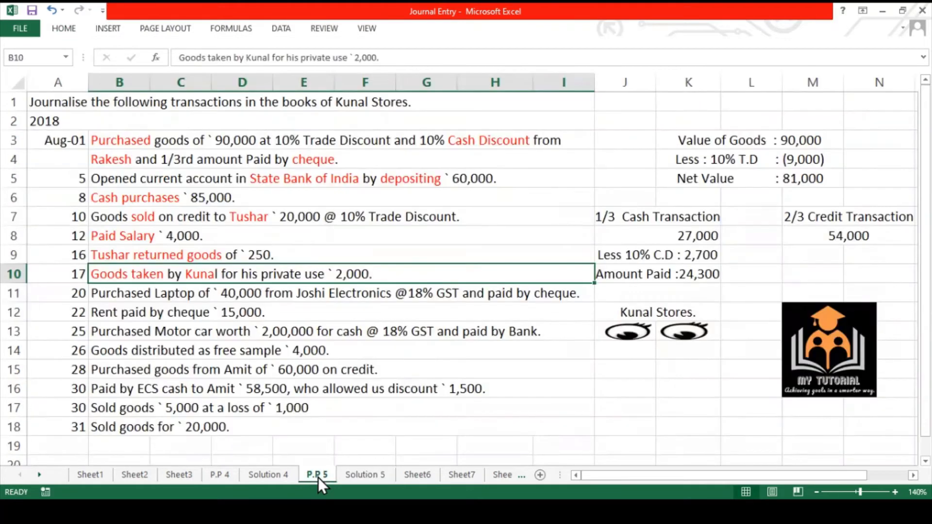
pyautogui.click(167, 299)
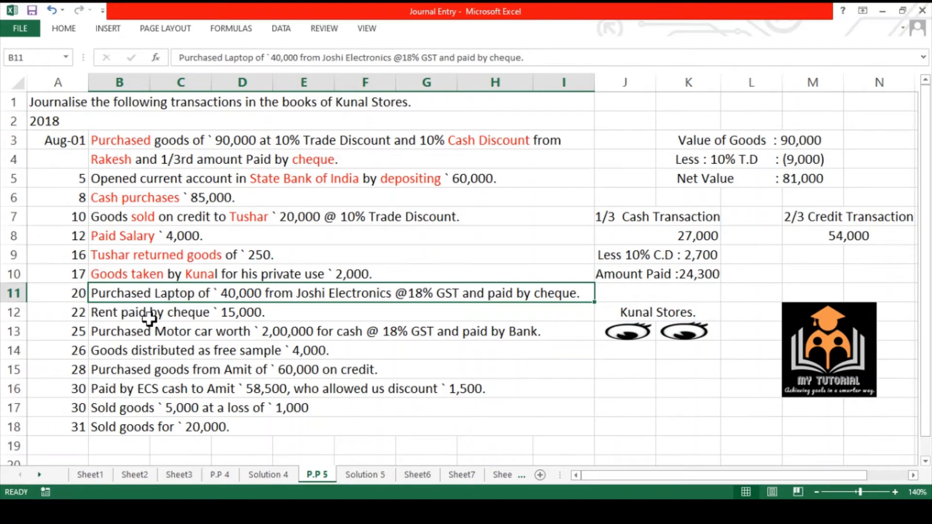
pyautogui.doubleClick(186, 292)
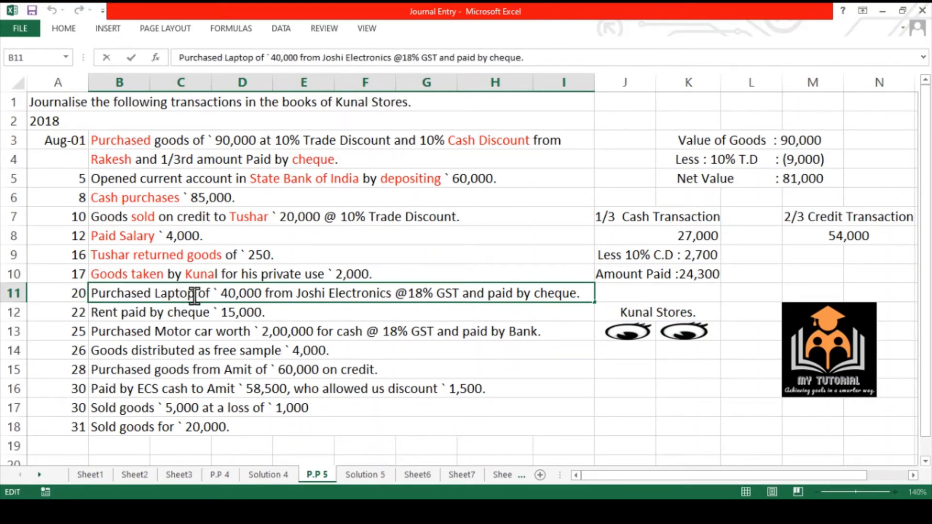
pyautogui.moveTo(194, 292); pyautogui.dragTo(154, 293)
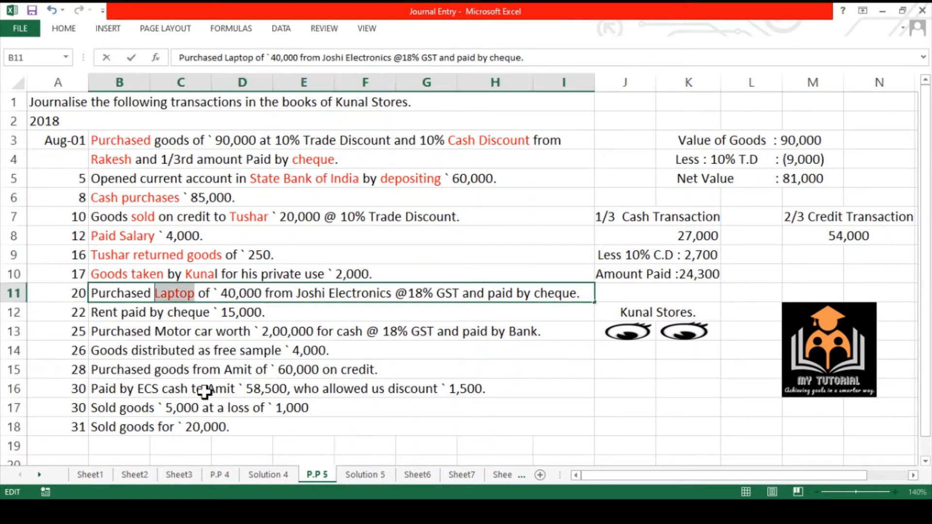
# Step: Colour "18% GST" and "cheque." red in the August 20 transaction in B11
pyautogui.moveTo(461, 293); pyautogui.dragTo(412, 293)
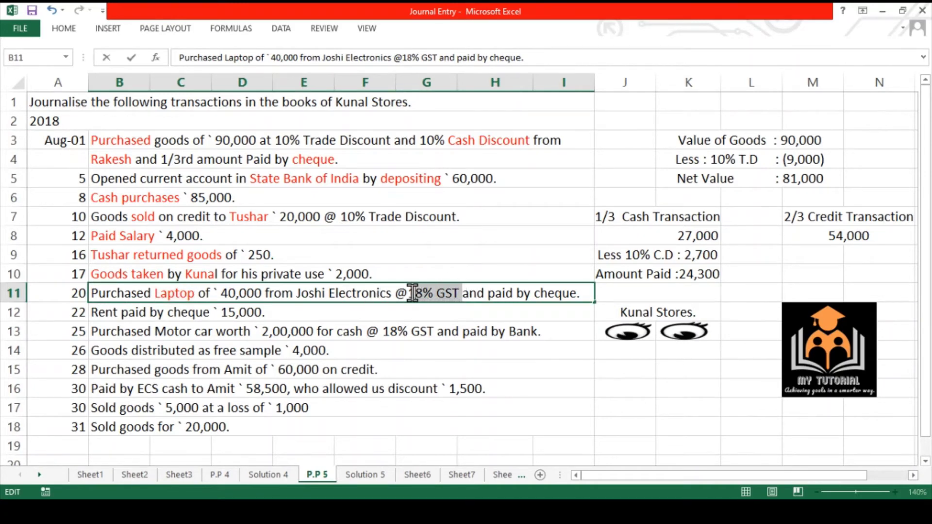
pyautogui.hotkey('shift', 'Right')
pyautogui.hotkey('shift', 'Left')
pyautogui.click(70, 27)
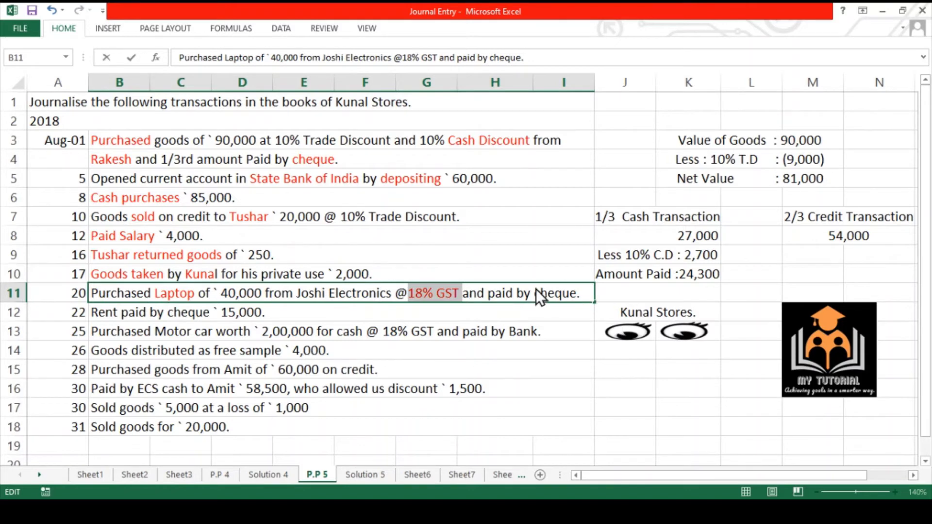
pyautogui.click(570, 293)
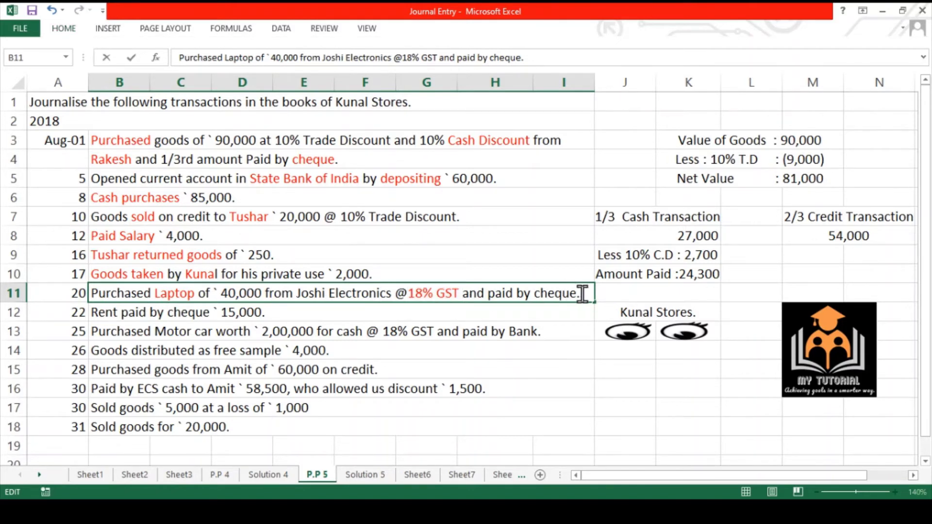
pyautogui.moveTo(573, 293); pyautogui.dragTo(535, 293)
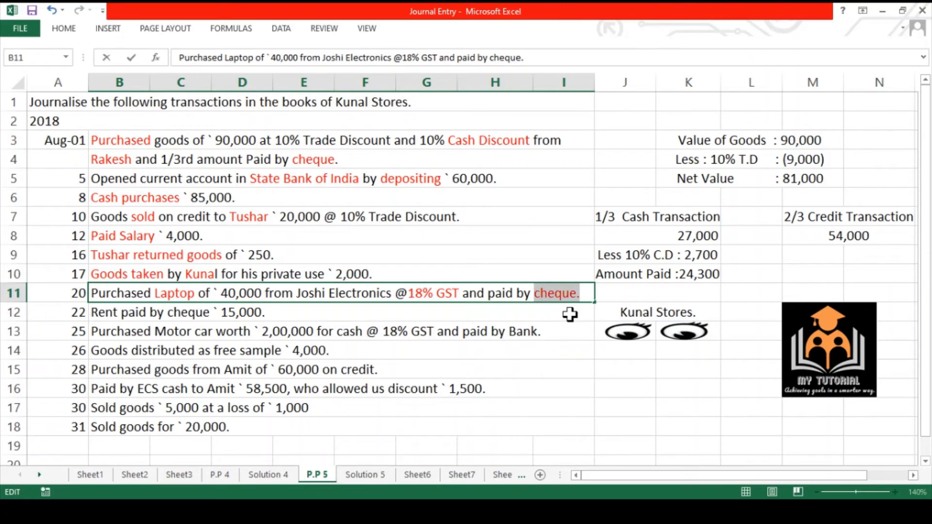
pyautogui.press('Return')
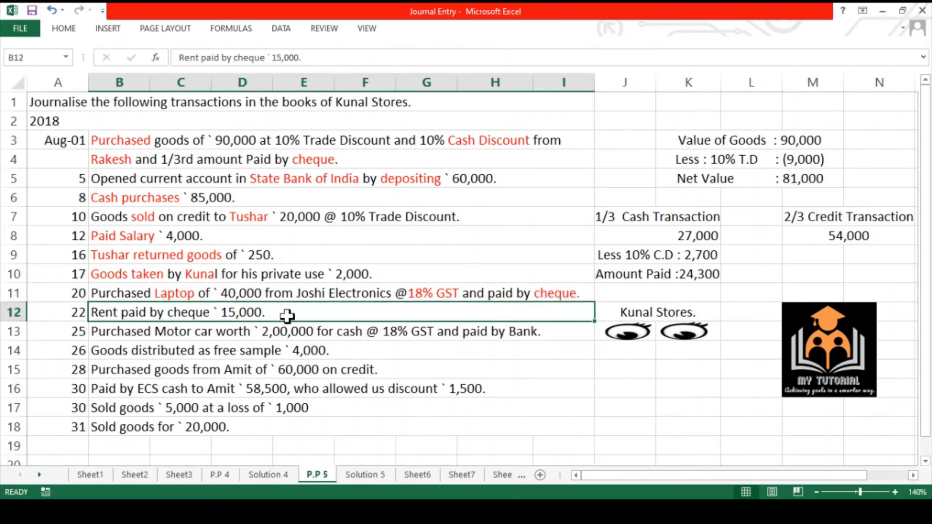
pyautogui.click(146, 294)
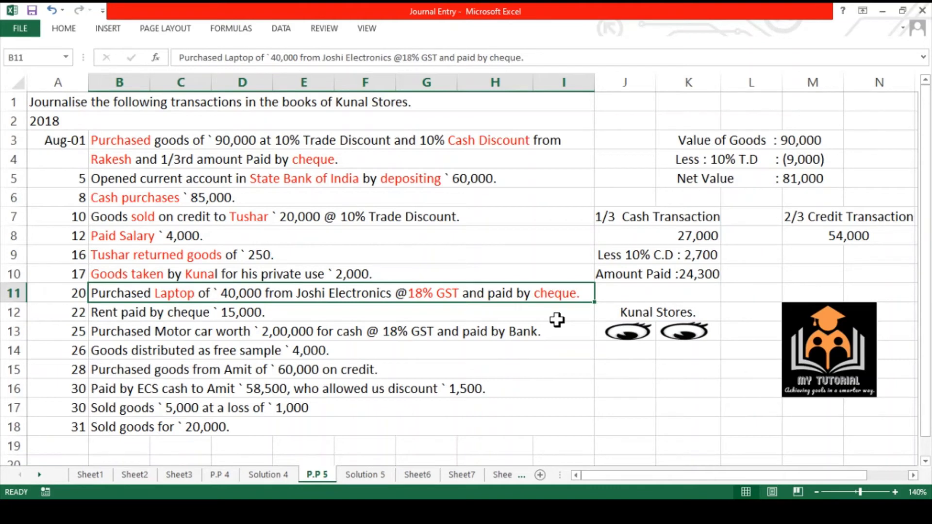
# Step: On the Solution 5 sheet, show Laptop, Input CGST and Input SGST A/c as debits in B28:B30 and To Bank A/c in B31
pyautogui.click(362, 479)
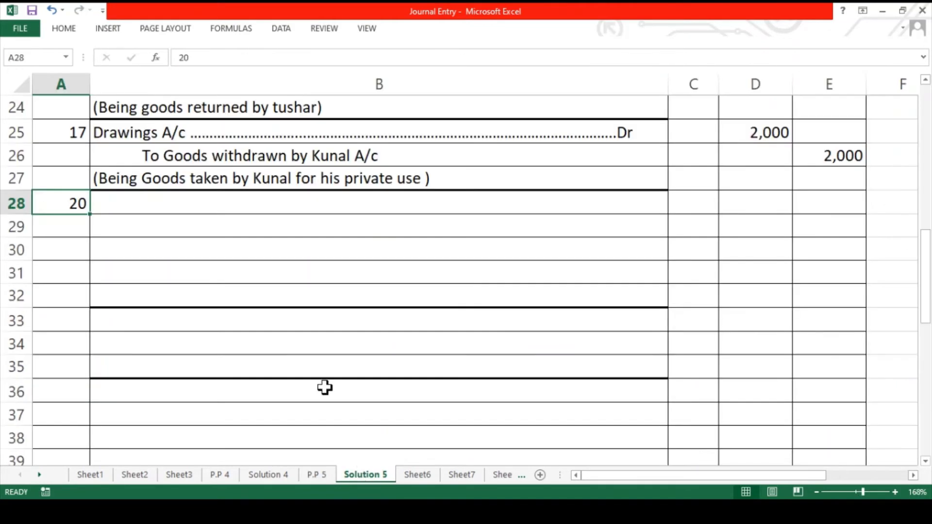
pyautogui.click(226, 194)
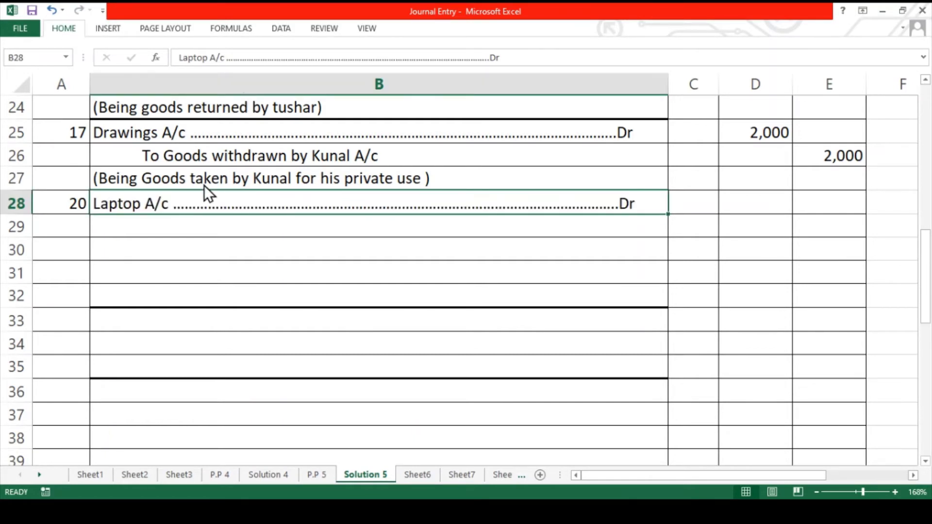
pyautogui.press('Down')
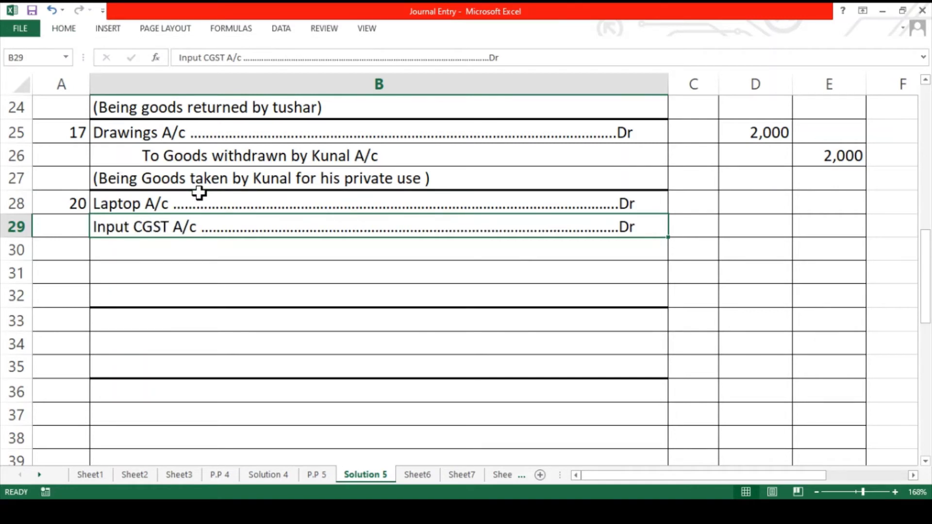
pyautogui.press('Down')
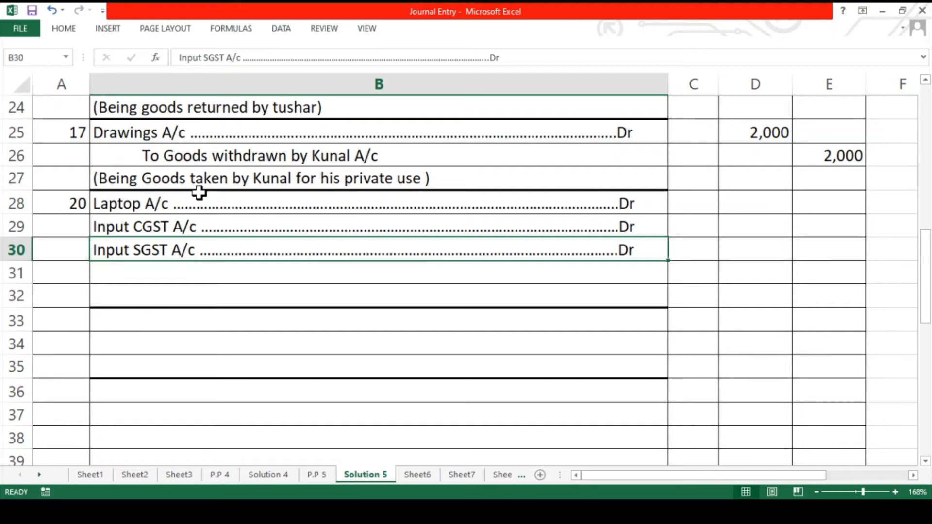
pyautogui.press('Down')
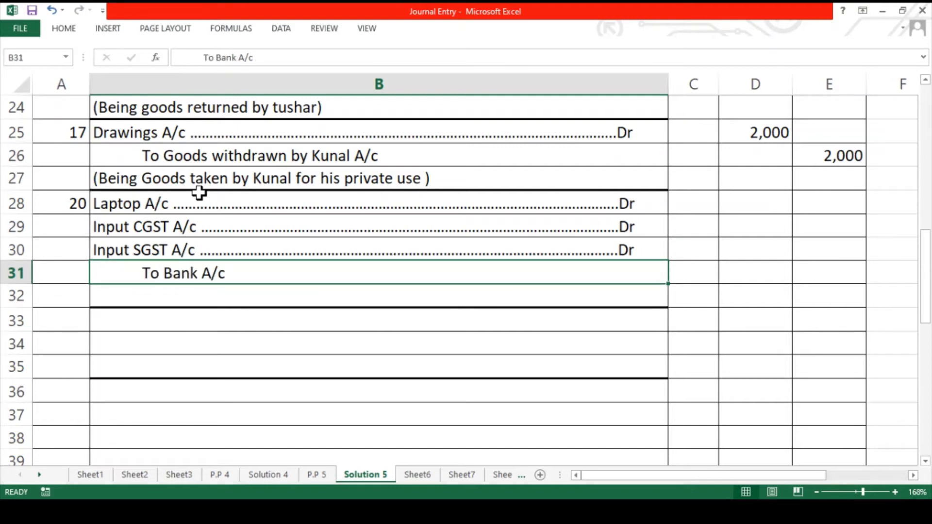
# Step: Show the debits 40,000, 3,600 and 3,600 in D28:D30 and the bank credit 47,200 in E31
pyautogui.click(730, 203)
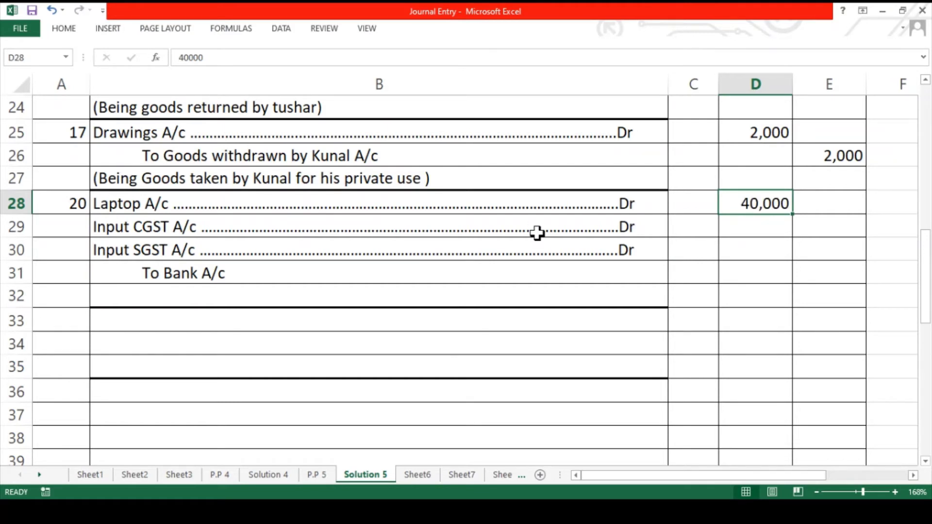
pyautogui.press('Down')
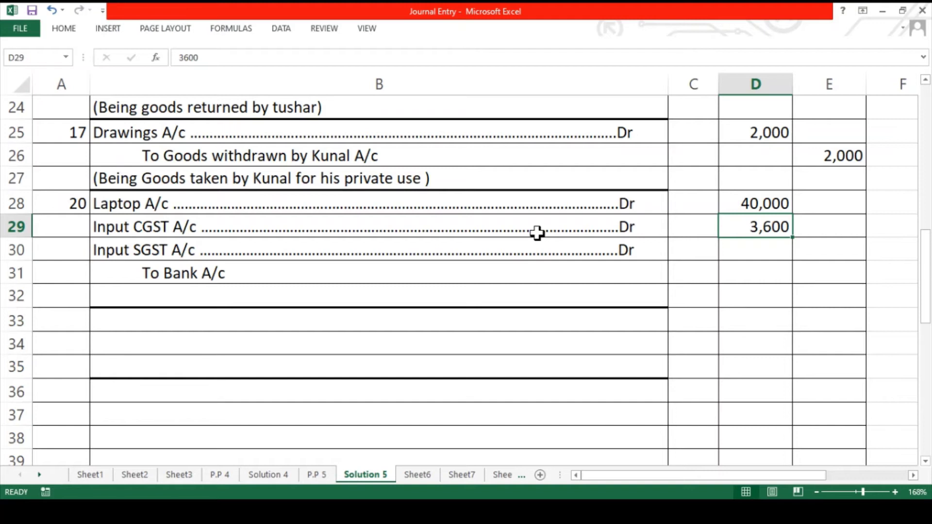
pyautogui.press('Down')
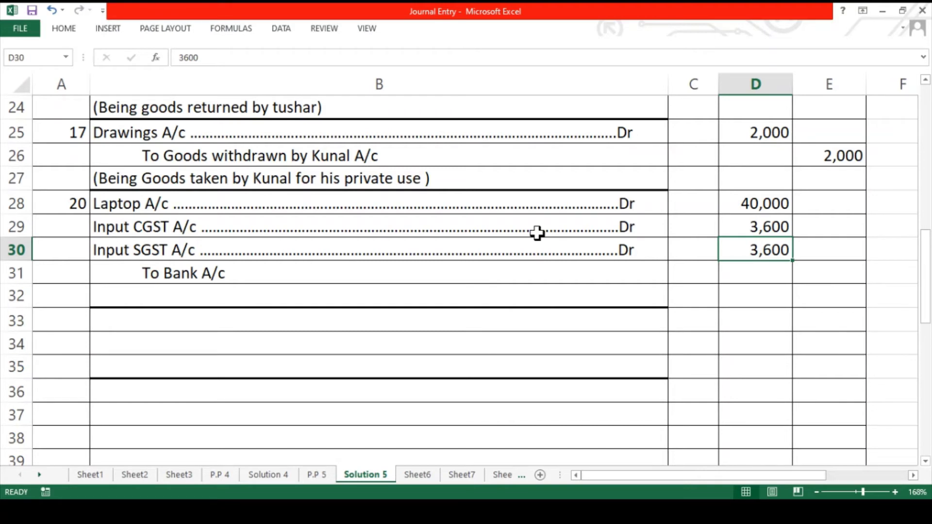
pyautogui.press('Right')
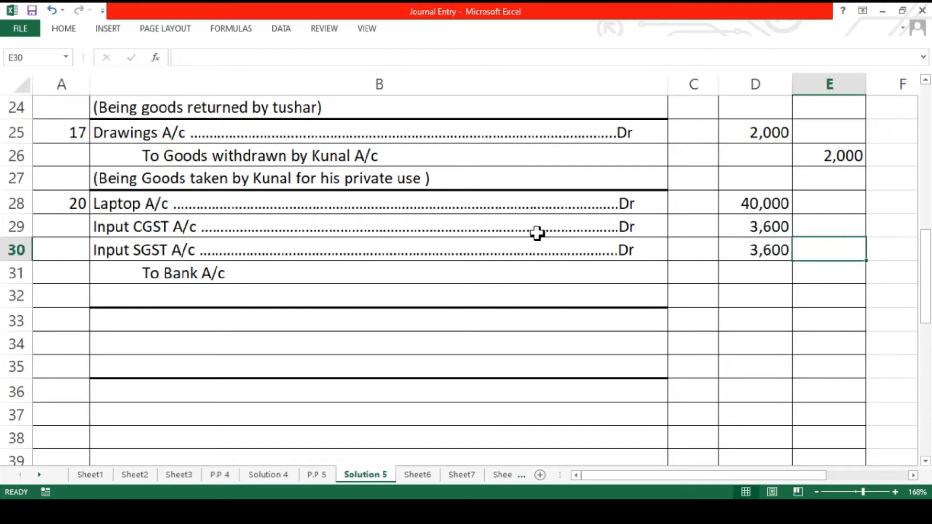
pyautogui.press('Down')
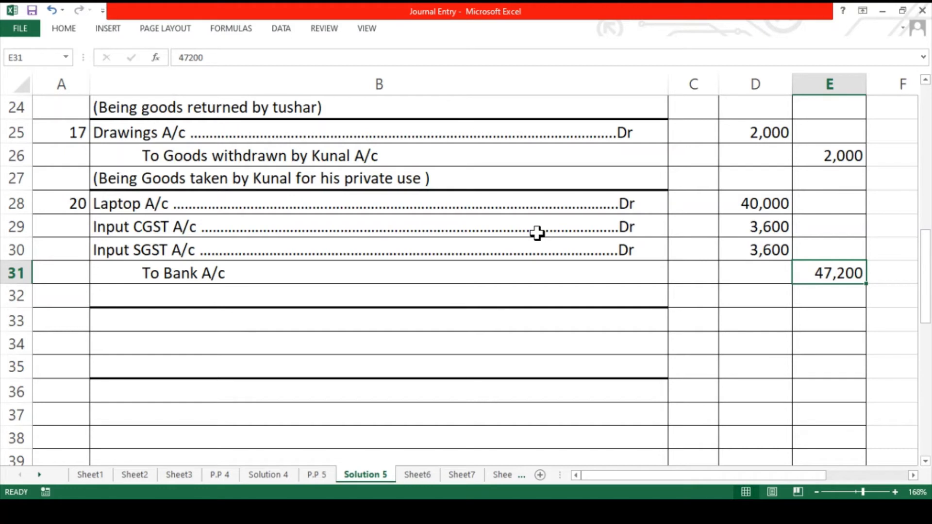
# Step: Show the narration for the laptop purchase at 18% GST paid by cheque in B32 and the date 22 in A33
pyautogui.press('Left')
pyautogui.press('Left')
pyautogui.press('Left')
pyautogui.press('Down')
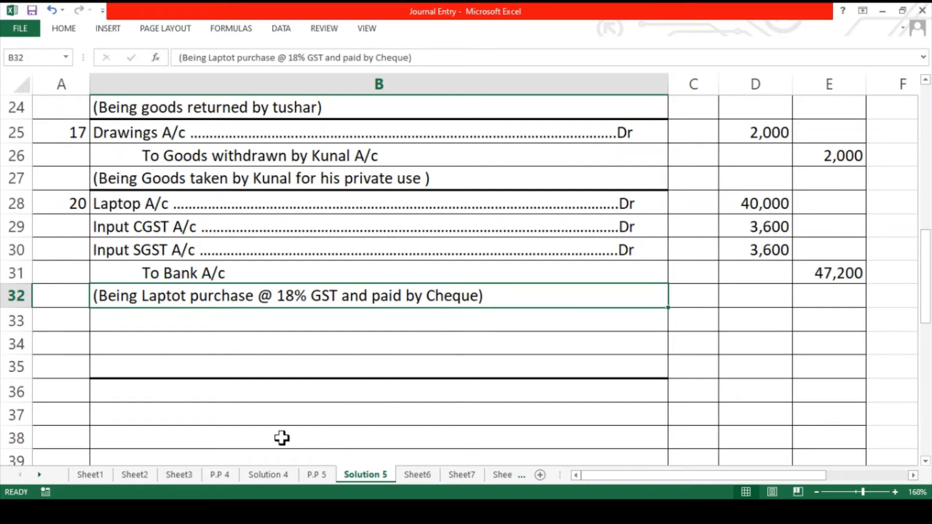
pyautogui.click(68, 315)
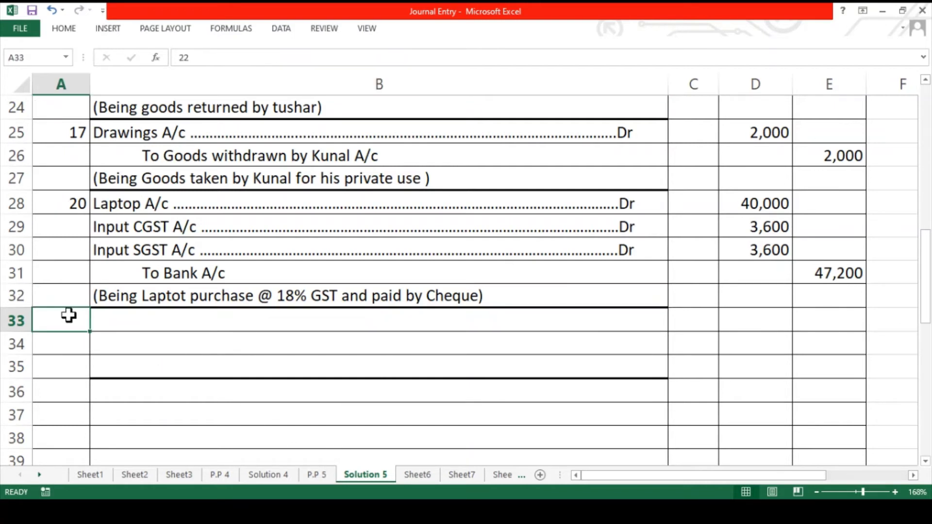
# Step: On the P.P 5 sheet, colour the words "Rent" and "cheque" red in the August 22 transaction in B12
pyautogui.click(323, 475)
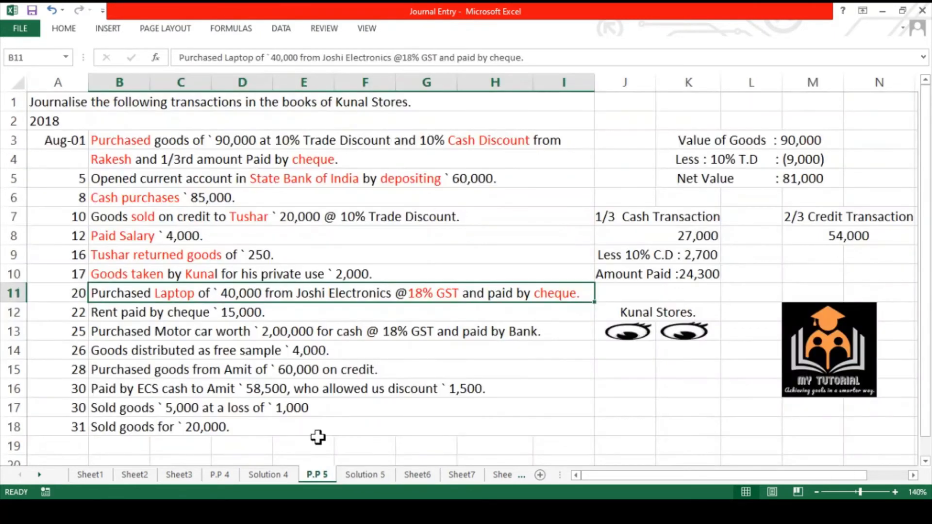
pyautogui.click(224, 316)
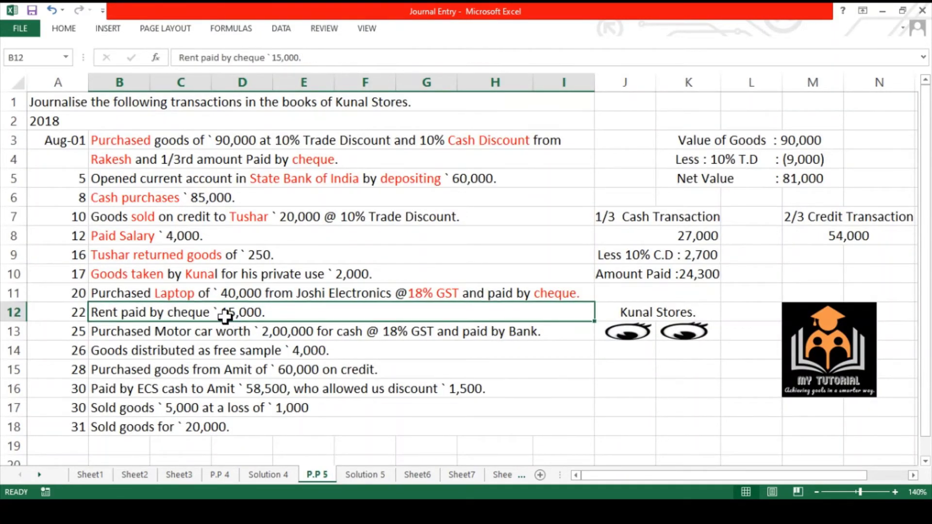
pyautogui.doubleClick(124, 312)
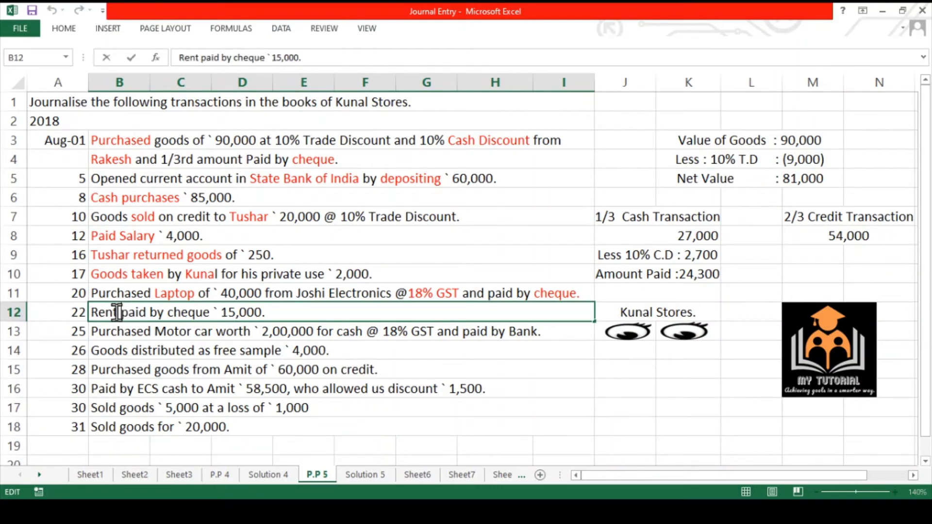
pyautogui.moveTo(119, 312); pyautogui.dragTo(86, 313)
pyautogui.moveTo(209, 311); pyautogui.dragTo(170, 311)
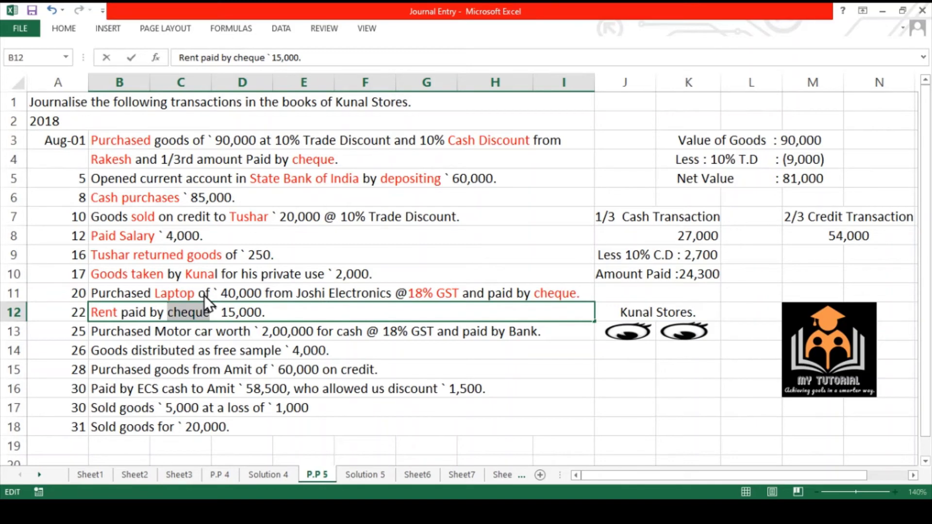
pyautogui.hotkey('ctrl', 'y')
pyautogui.press('Return')
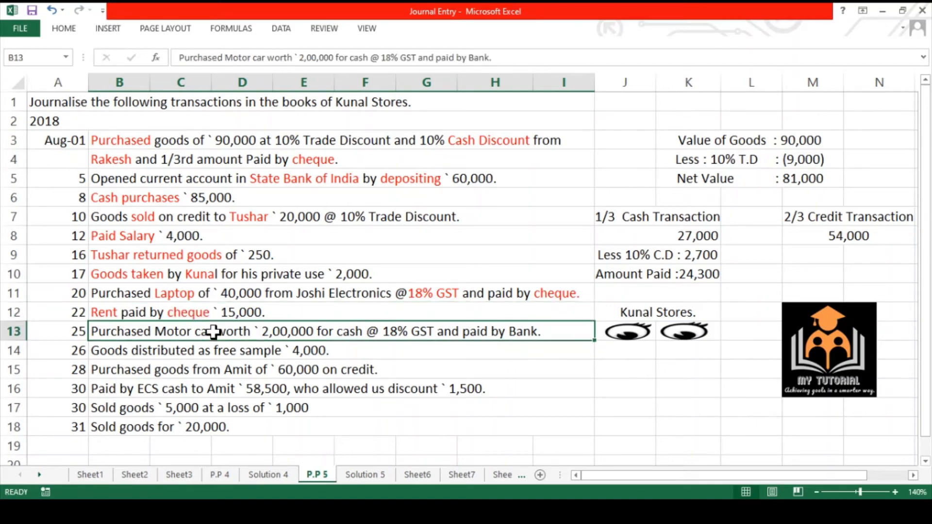
pyautogui.click(226, 310)
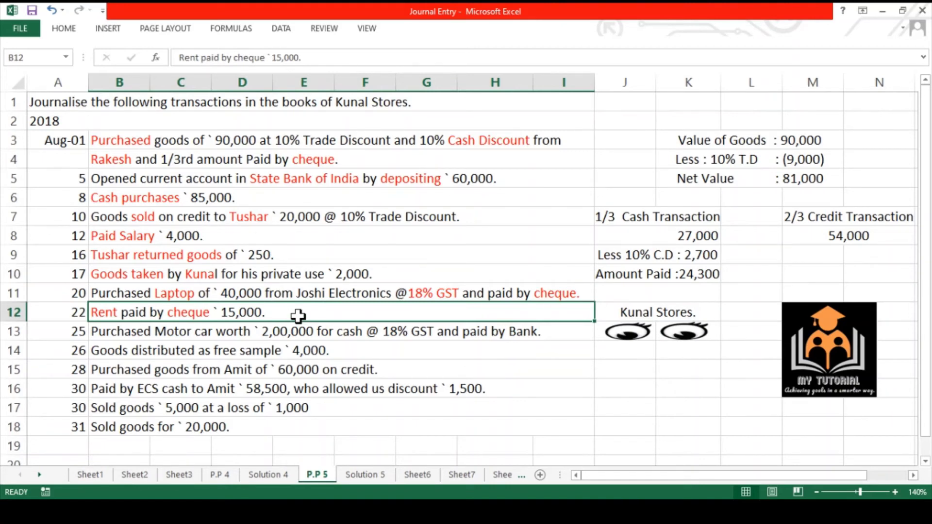
# Step: On the Solution 5 sheet, show Rent A/c as the debit in B33, To Bank A/c in B34 and "(Being Rent paid by Cheque)" in B35
pyautogui.click(372, 475)
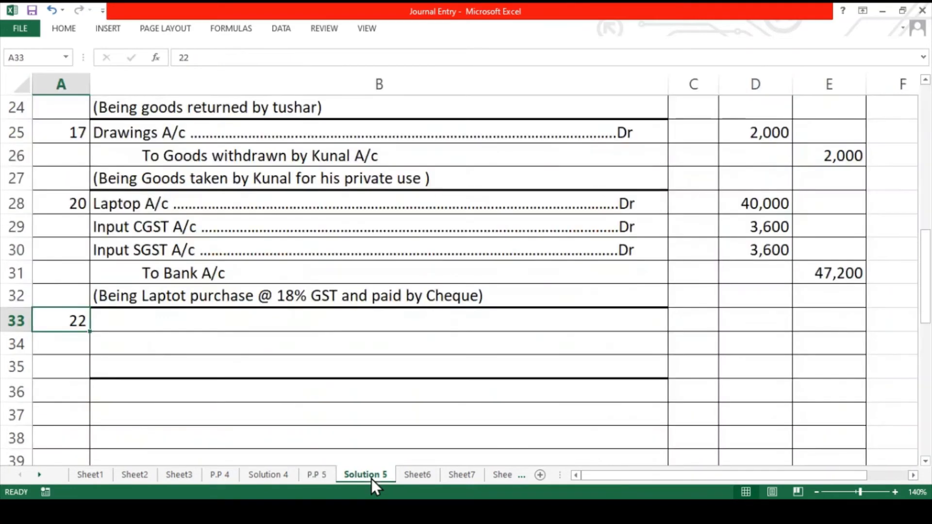
pyautogui.click(205, 322)
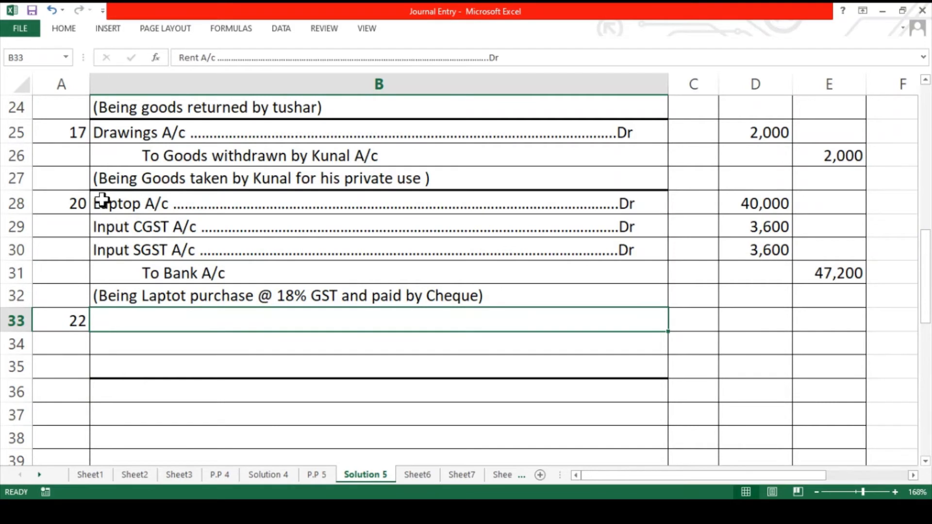
pyautogui.click(65, 30)
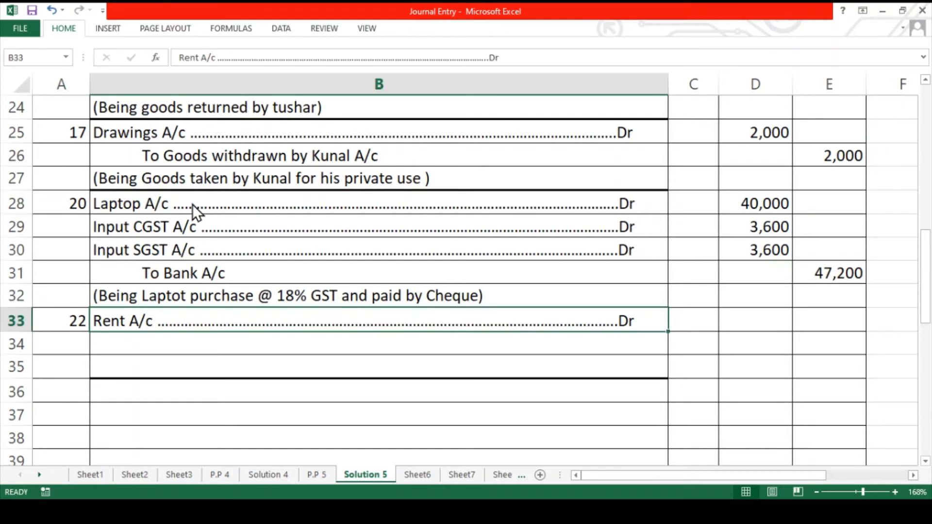
pyautogui.click(181, 339)
pyautogui.write('To Bank A/c')
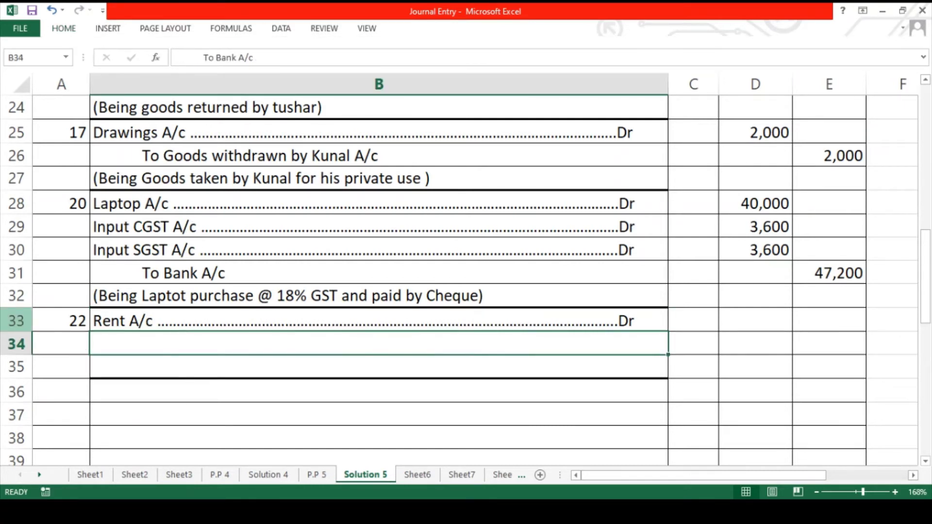
pyautogui.click(181, 366)
pyautogui.write('(Being Rent paid by Cheque)')
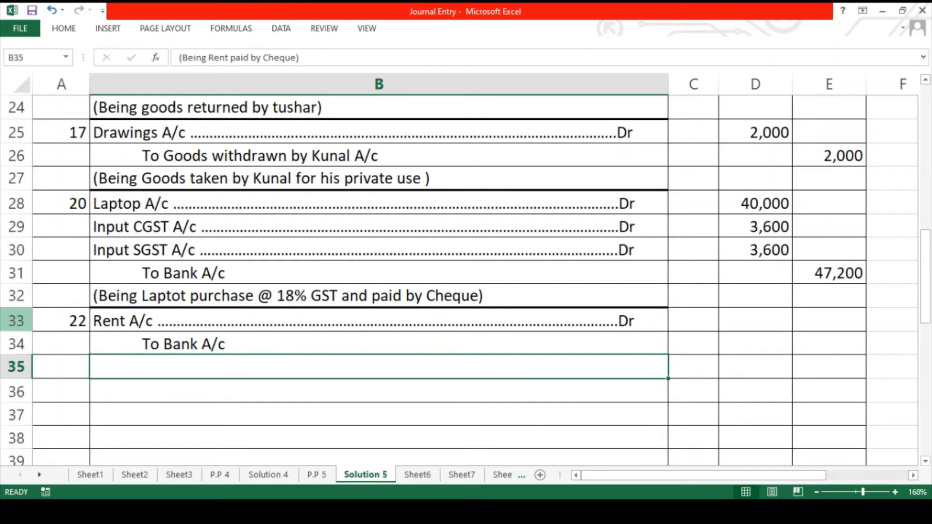
# Step: Show 15,000 as the debit amount for Rent A/c in D33
pyautogui.click(378, 343)
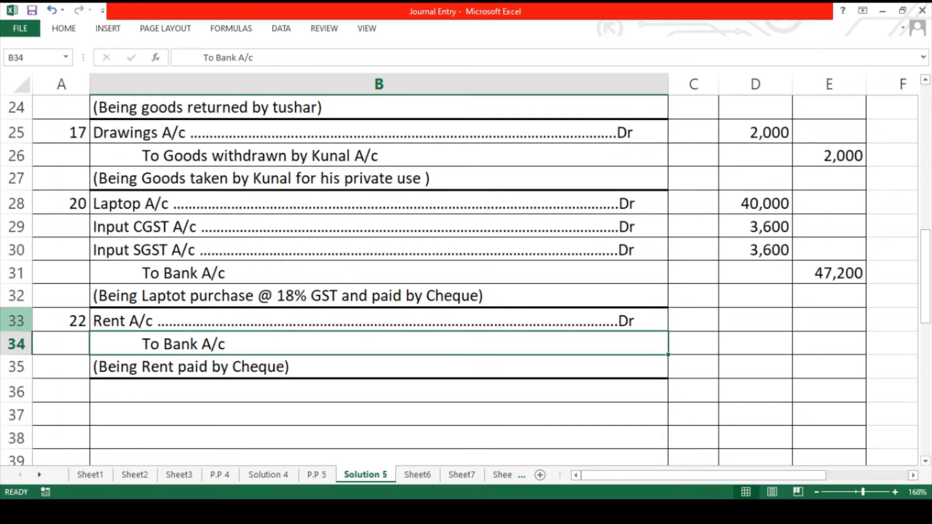
pyautogui.click(379, 321)
pyautogui.click(755, 320)
pyautogui.write('15000')
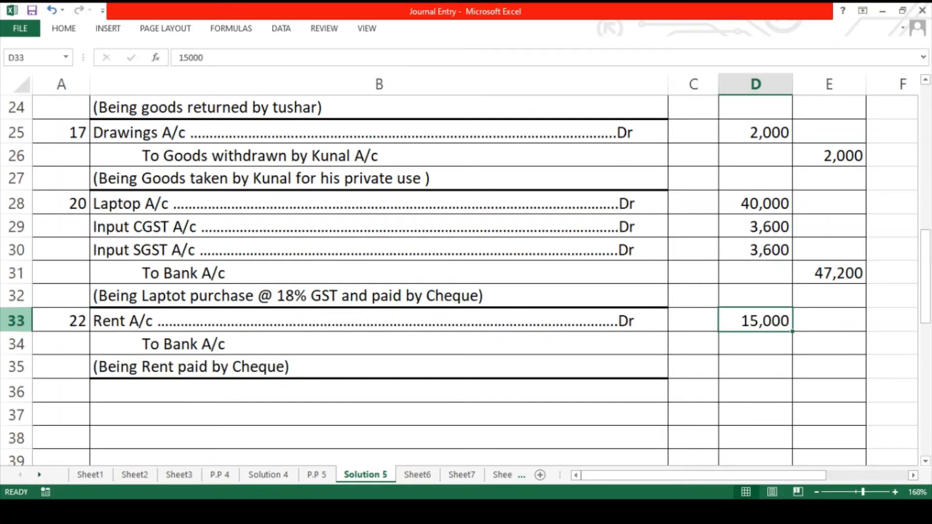
# Step: Show 15,000 as the credit amount for Bank A/c in E34 and the date 25 in A36
pyautogui.click(829, 343)
pyautogui.write('15000')
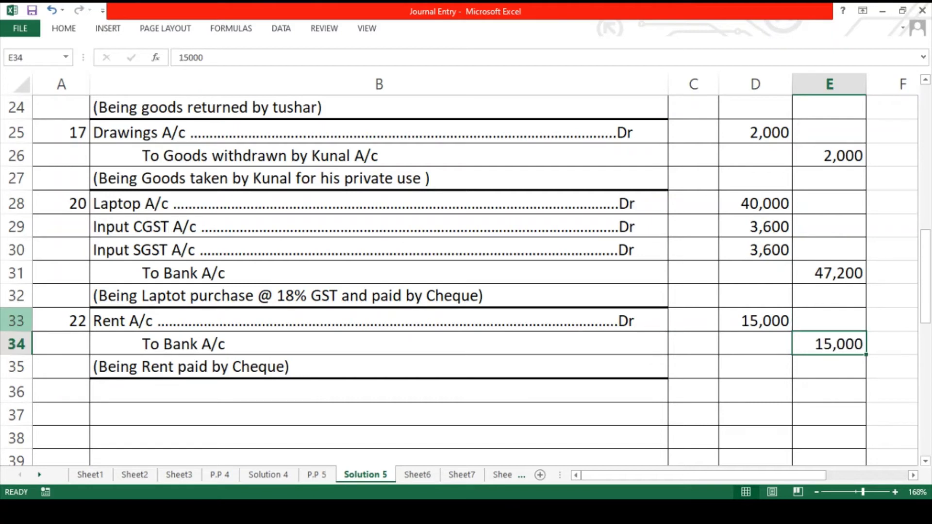
pyautogui.click(88, 394)
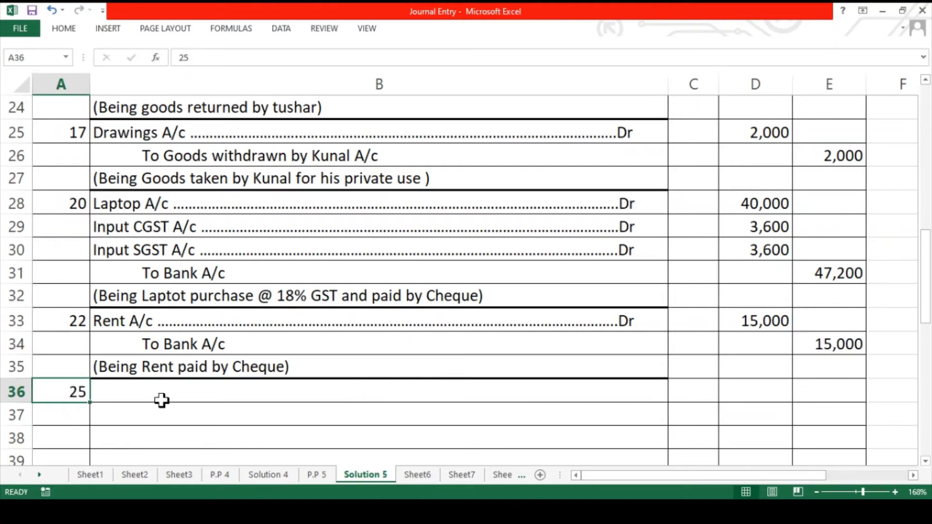
pyautogui.scroll(-2, 162, 400)
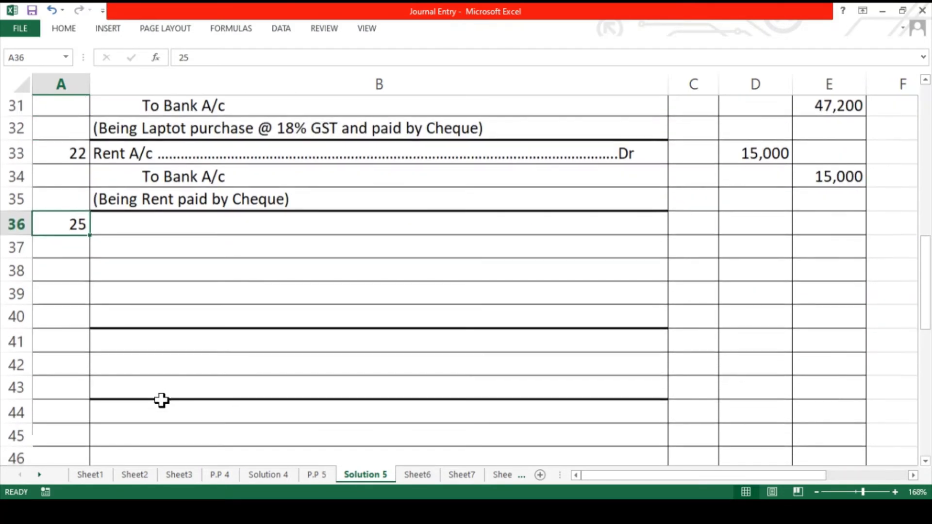
pyautogui.scroll(-1, 161, 400)
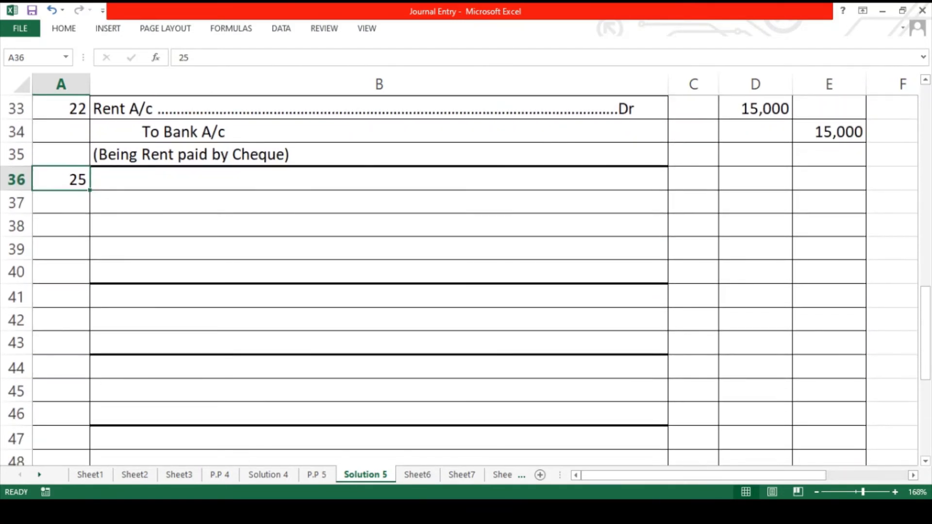
# Step: On the P.P 5 sheet, colour the words "Motor car" red in the August 25 transaction in B13
pyautogui.click(318, 476)
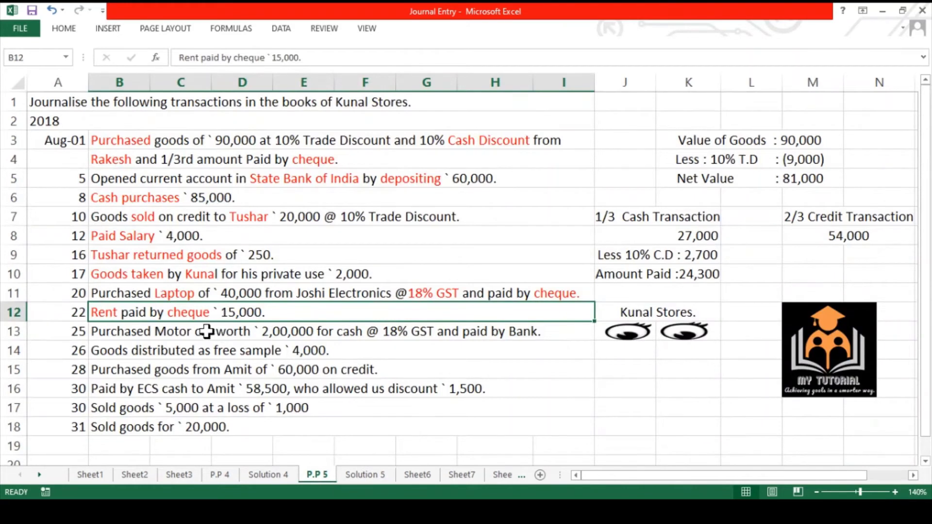
pyautogui.click(141, 335)
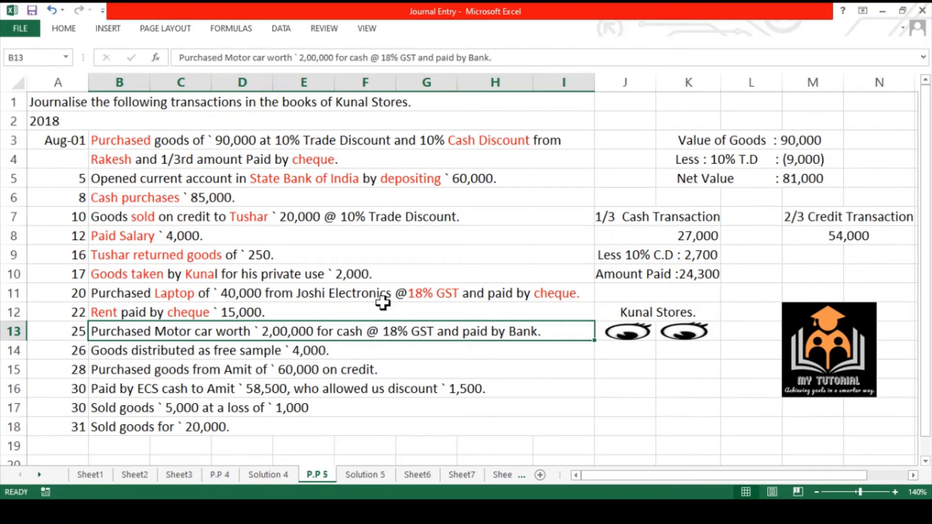
pyautogui.doubleClick(208, 335)
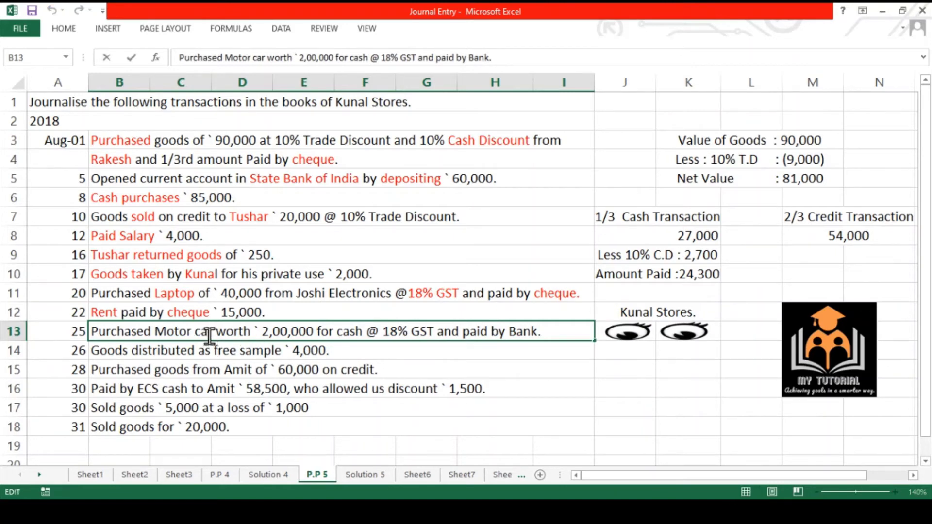
pyautogui.moveTo(210, 335); pyautogui.dragTo(158, 333)
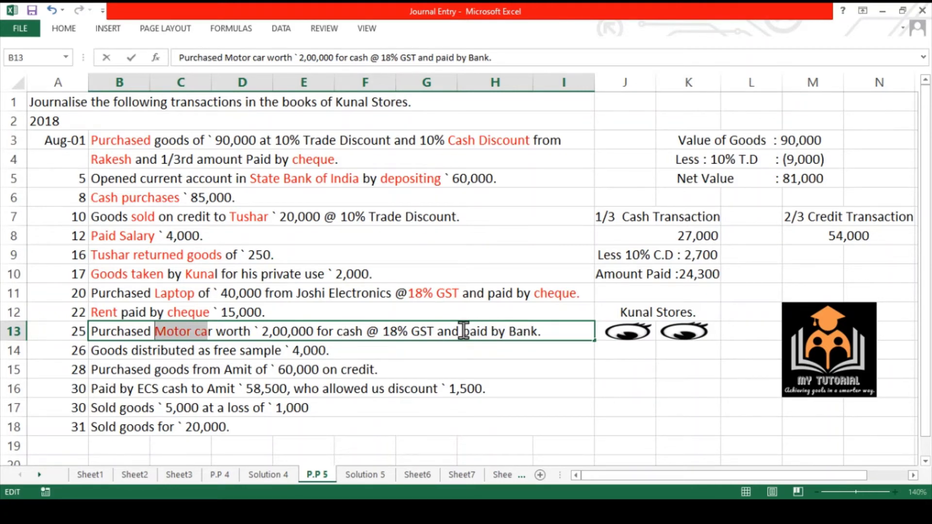
# Step: Remove the word "cash" and its surrounding spaces before "@ 18% GST" in the August 25 transaction in B13
pyautogui.click(367, 332)
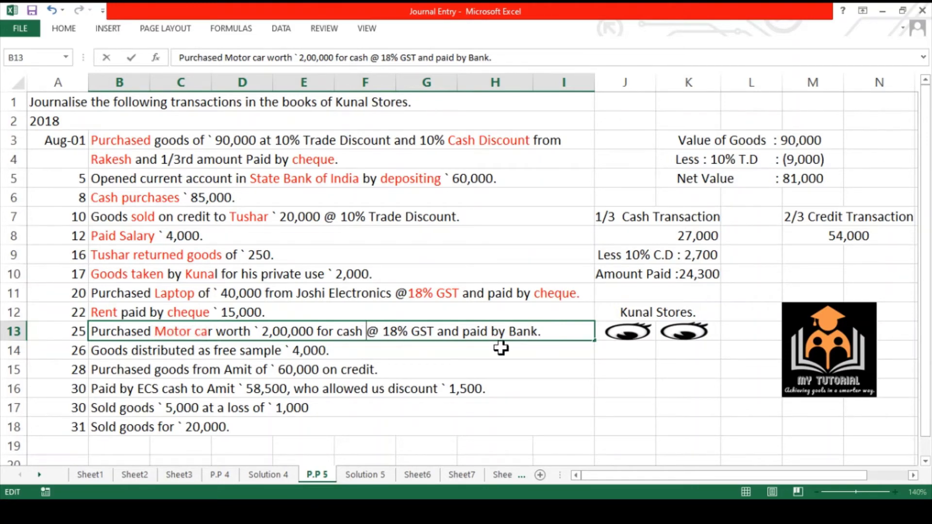
pyautogui.press('BackSpace')
pyautogui.press('BackSpace')
pyautogui.press('BackSpace')
pyautogui.press('BackSpace')
pyautogui.press('BackSpace')
pyautogui.press('BackSpace')
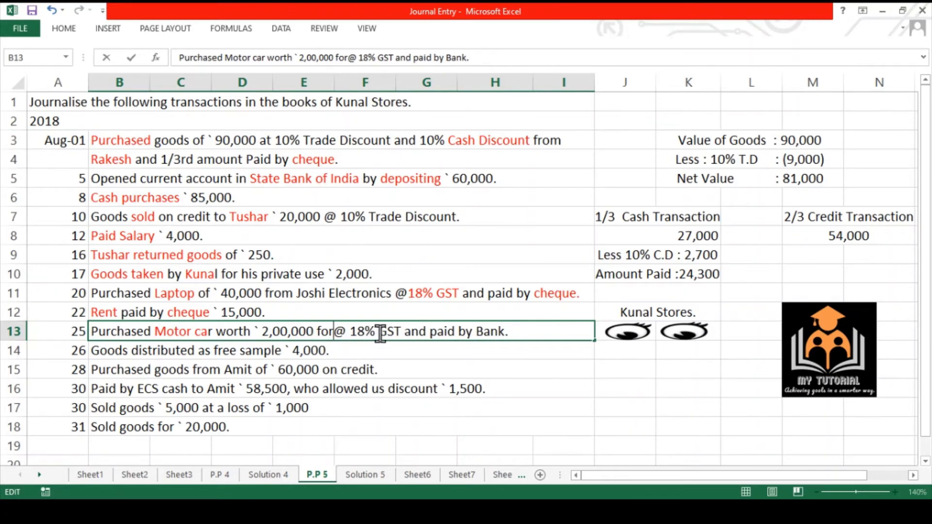
# Step: Colour "18% GST" and "Bank." red in the August 25 transaction in B13
pyautogui.moveTo(401, 333); pyautogui.dragTo(349, 333)
pyautogui.hotkey('alt', 'h')
pyautogui.press('f')
pyautogui.press('c')
pyautogui.press('Return')
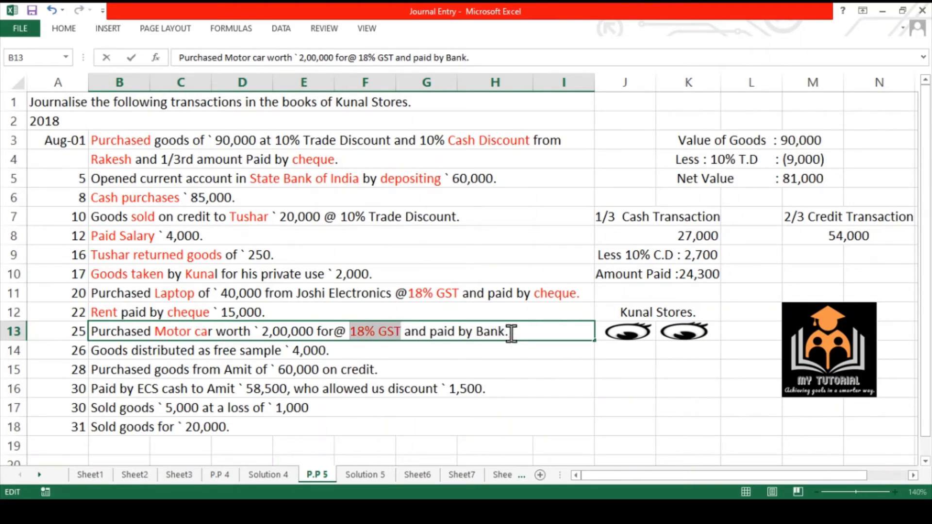
pyautogui.moveTo(512, 334); pyautogui.dragTo(478, 334)
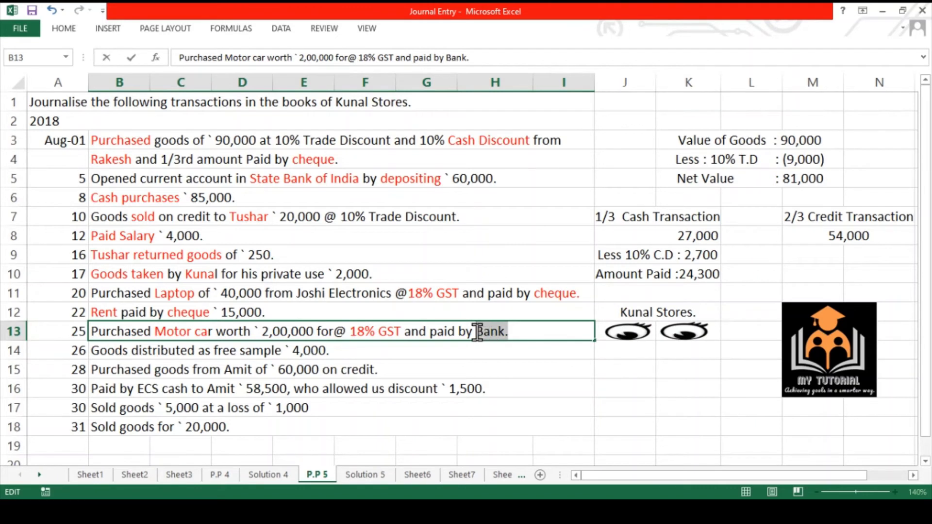
pyautogui.press('F4')
pyautogui.click(527, 347)
pyautogui.click(484, 332)
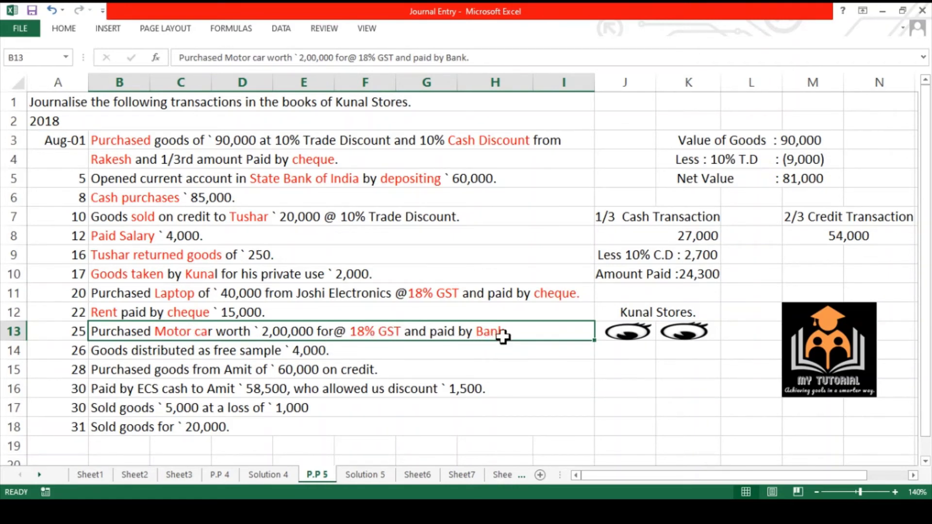
# Step: On the Solution 5 sheet, show debits for Motor Car A/c, Input CGST A/c and Input SGST A/c in B36:B38 and To Bank A/c in B39
pyautogui.click(373, 473)
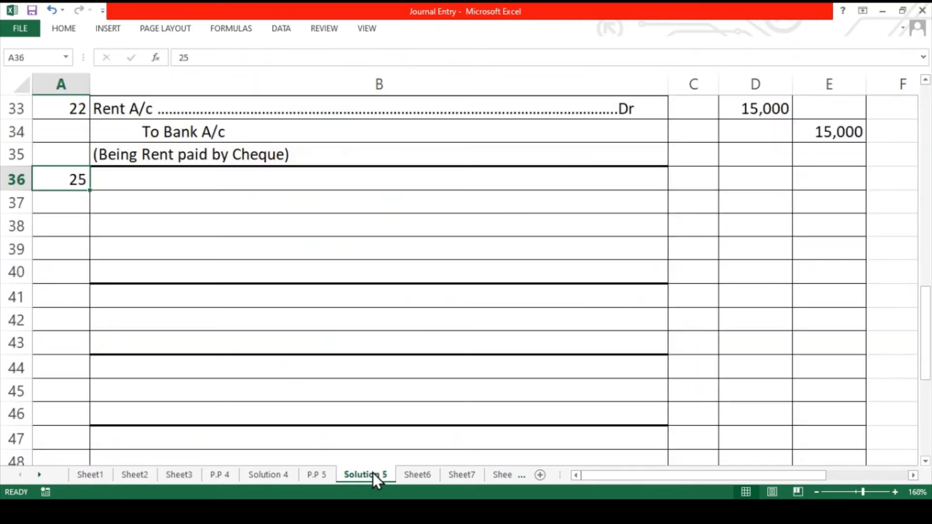
pyautogui.click(192, 175)
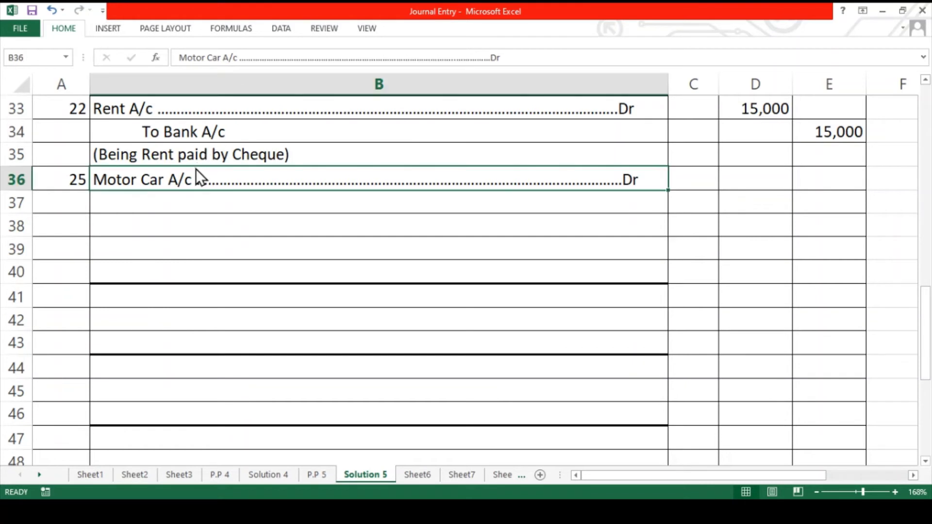
pyautogui.click(192, 182)
pyautogui.press('Down')
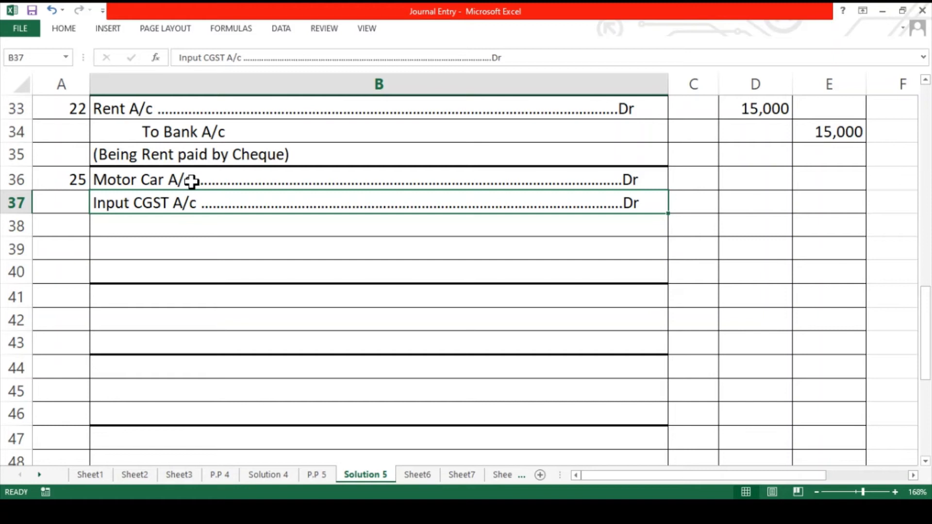
pyautogui.press('Down')
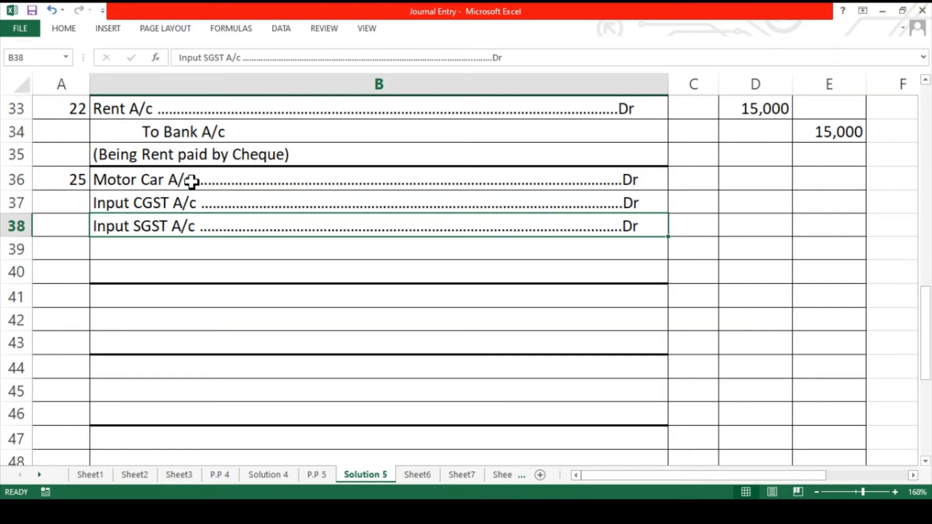
pyautogui.press('Down')
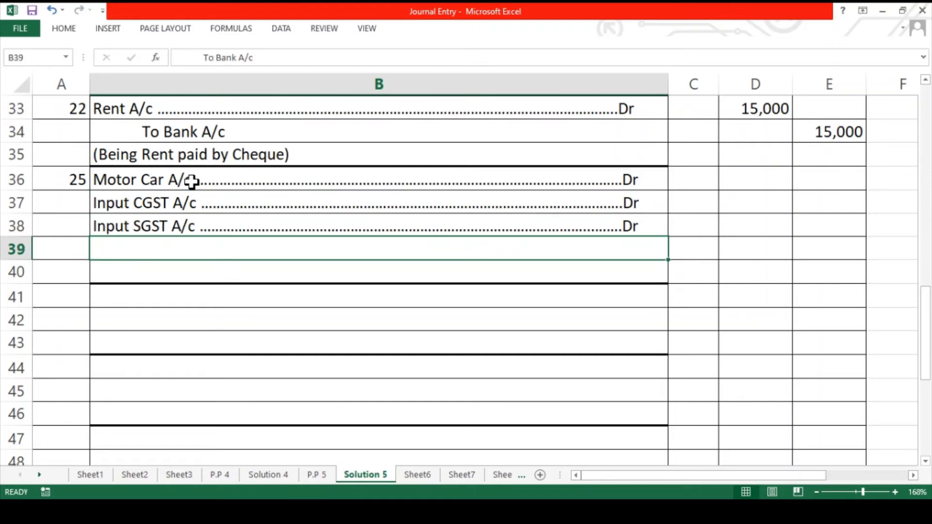
# Step: Show the debit amounts 2,00,000, 18,000 and 18,000 in D36:D38 and the bank credit of 2,36,000 in E39
pyautogui.click(721, 175)
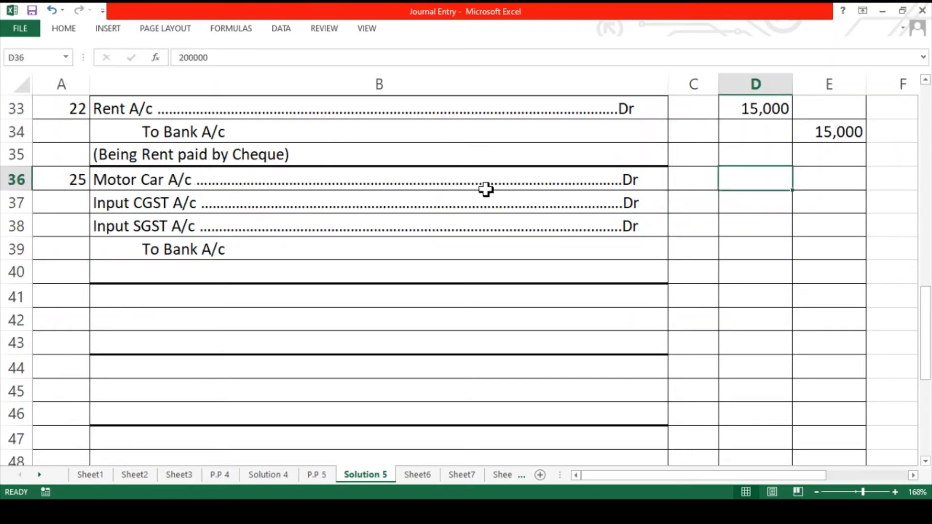
pyautogui.press('Down')
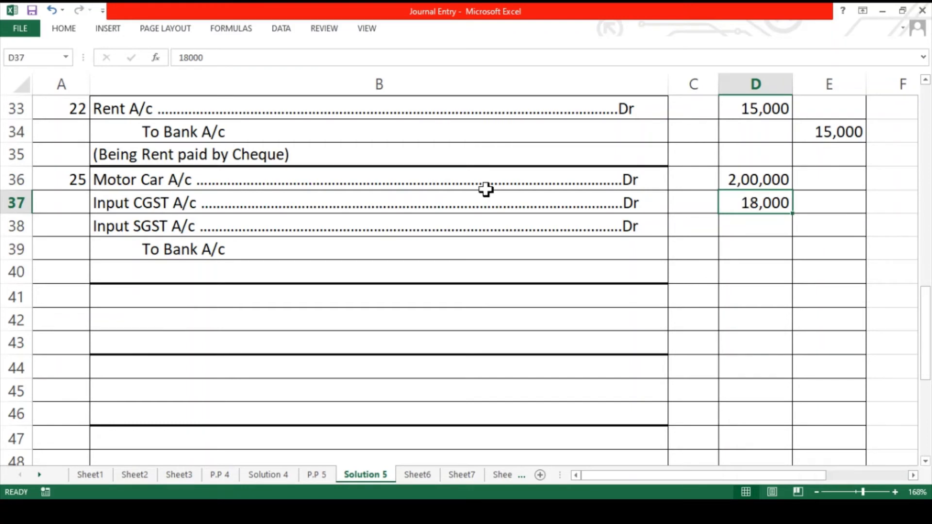
pyautogui.press('Down')
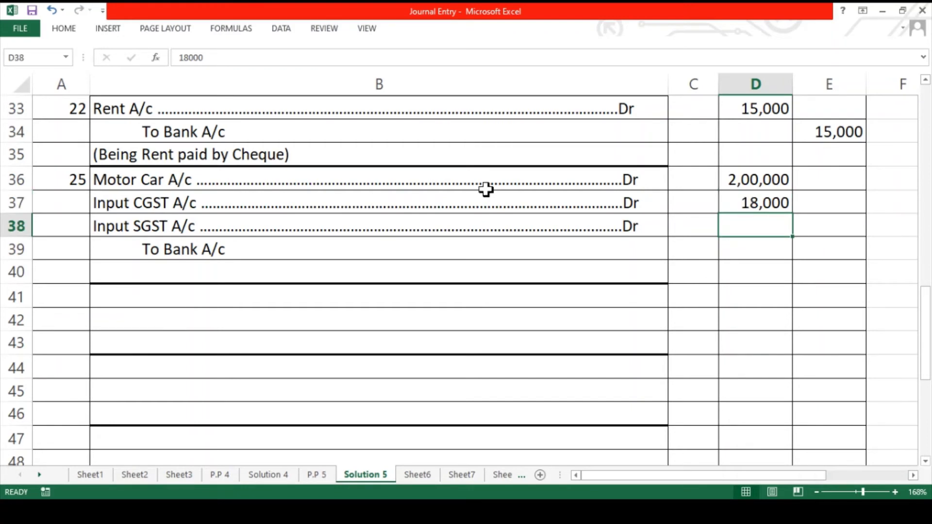
pyautogui.press('Right')
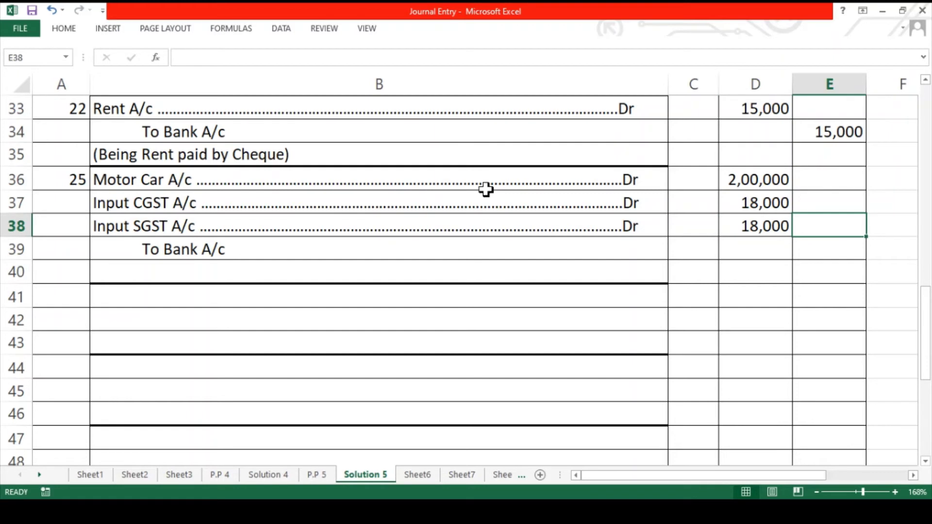
pyautogui.press('Down')
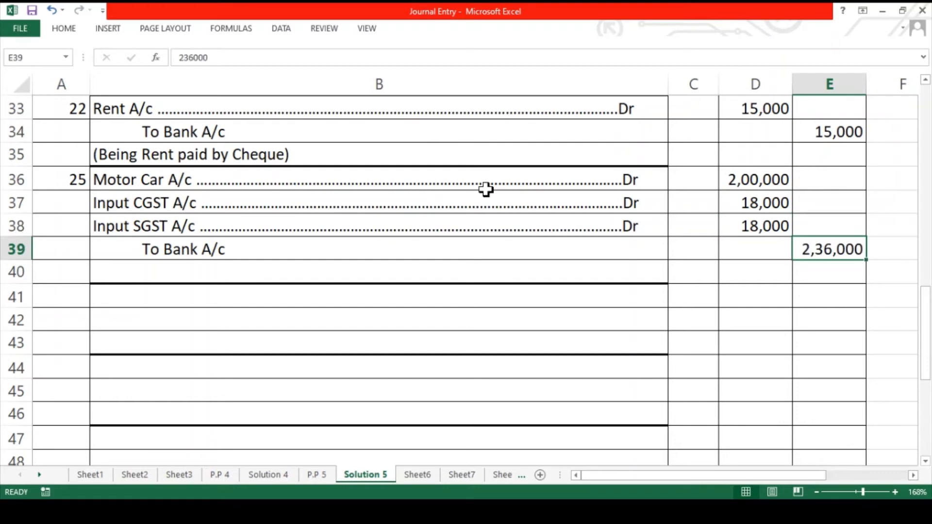
# Step: Show the narration "(Being Motor Car Purchased at 28% GST and paid by Cheque)" in B40 and the date 26 in A41
pyautogui.click(386, 267)
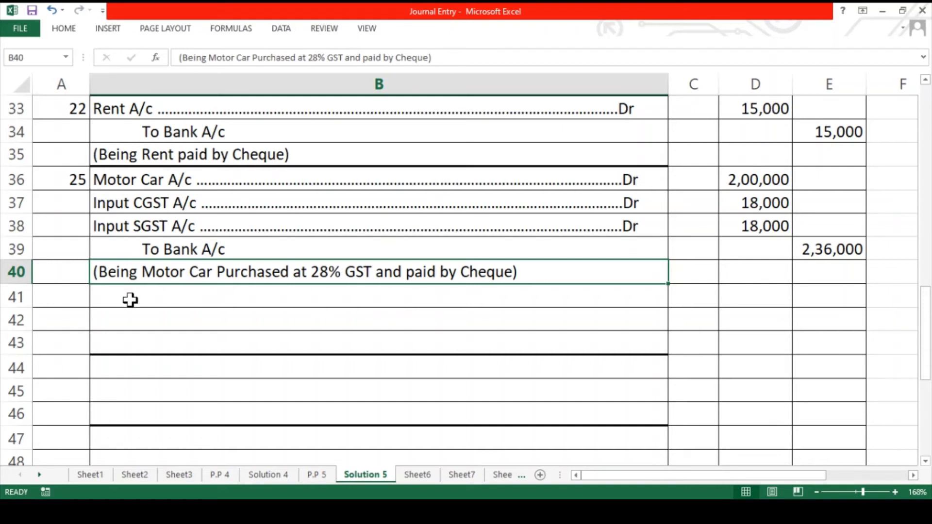
pyautogui.click(78, 296)
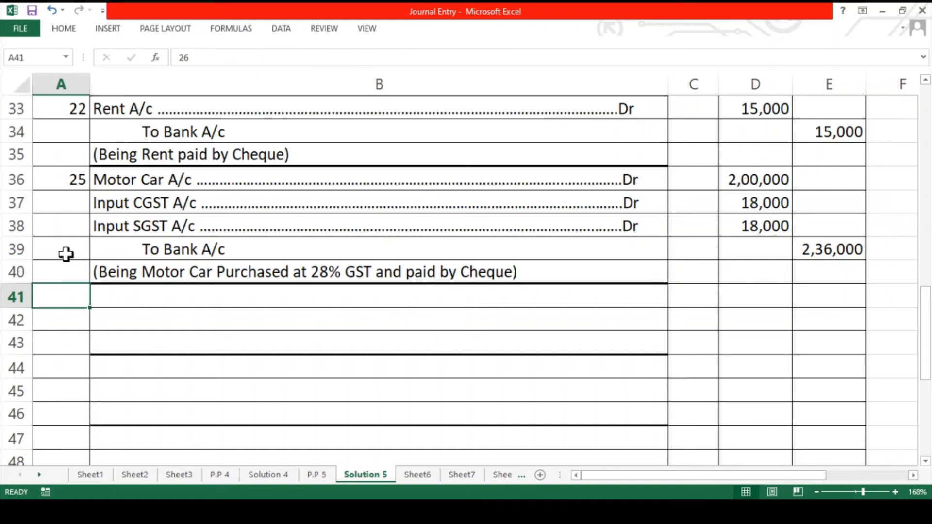
# Step: On the P.P 5 sheet, append "(Advertisment)" to the August 26 free sample transaction in B14 and colour it red
pyautogui.click(318, 474)
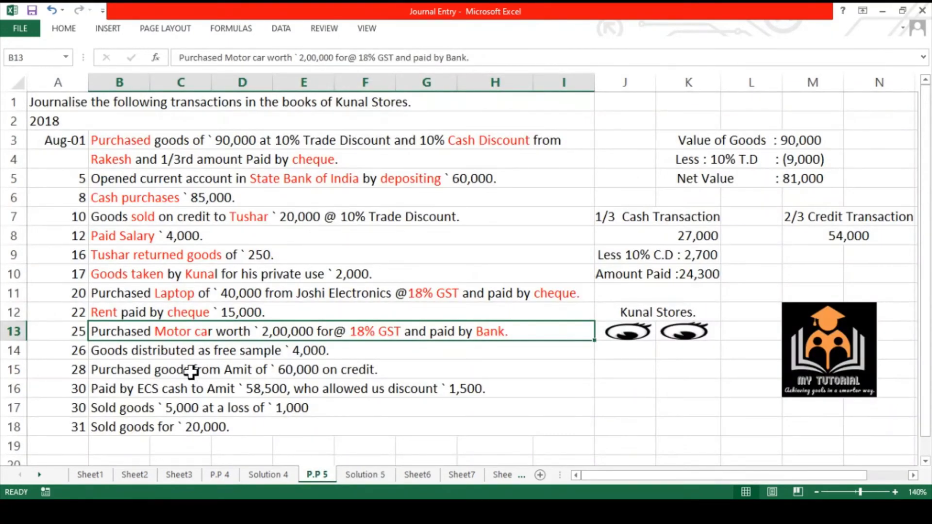
pyautogui.click(169, 355)
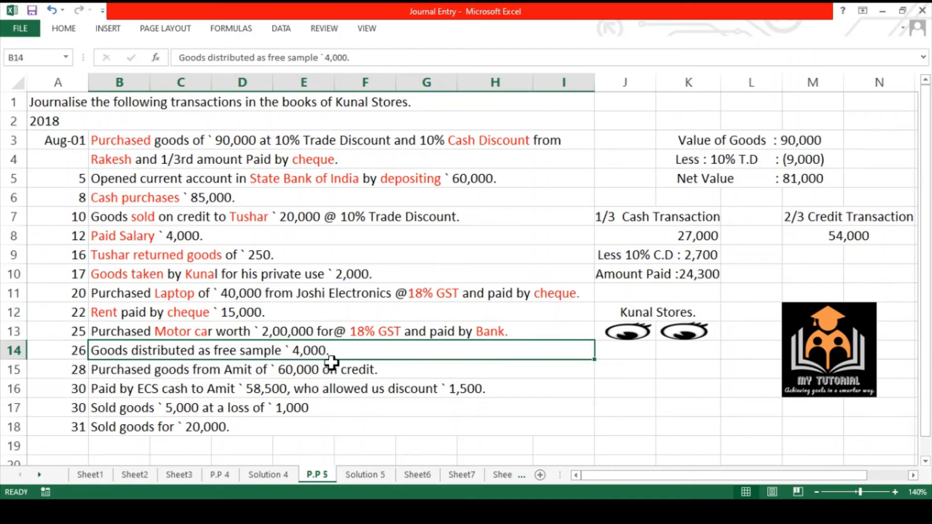
pyautogui.doubleClick(278, 352)
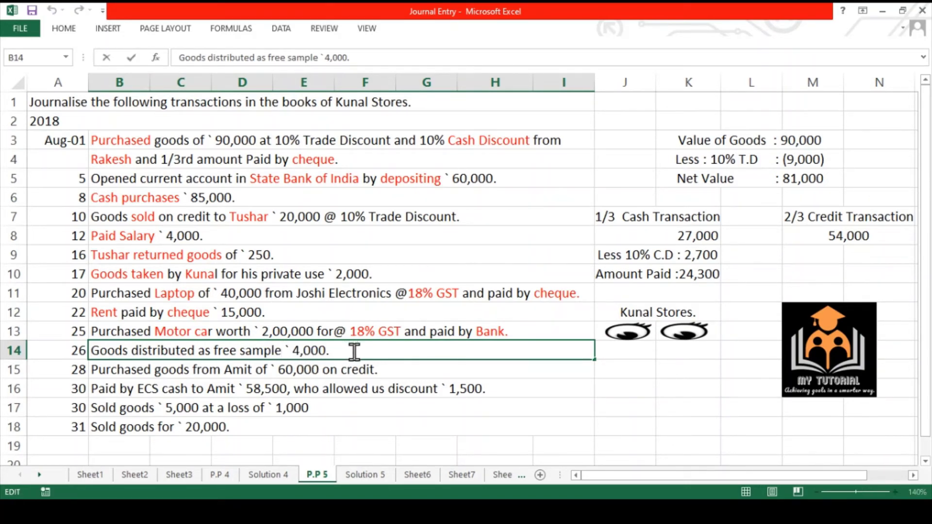
pyautogui.write('(Advertisment')
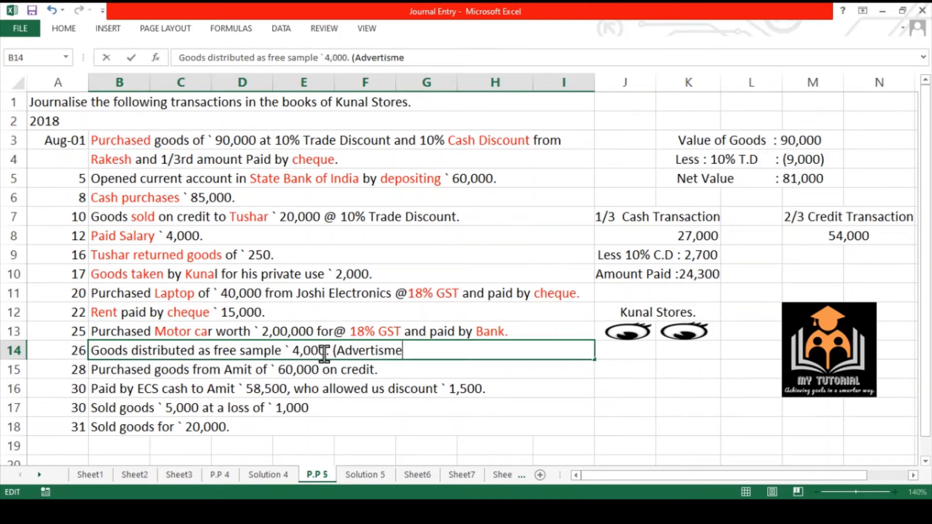
pyautogui.write(')')
pyautogui.moveTo(419, 350); pyautogui.dragTo(332, 350)
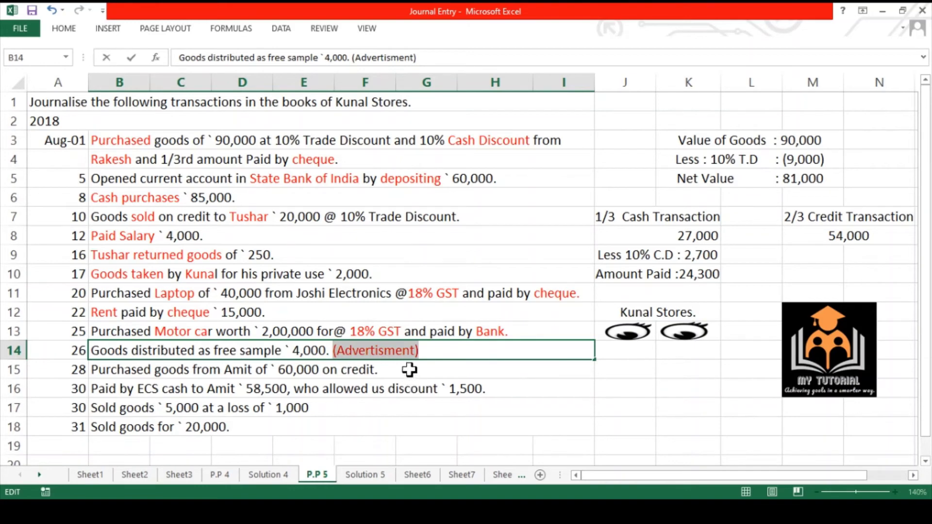
pyautogui.click(410, 370)
pyautogui.click(402, 351)
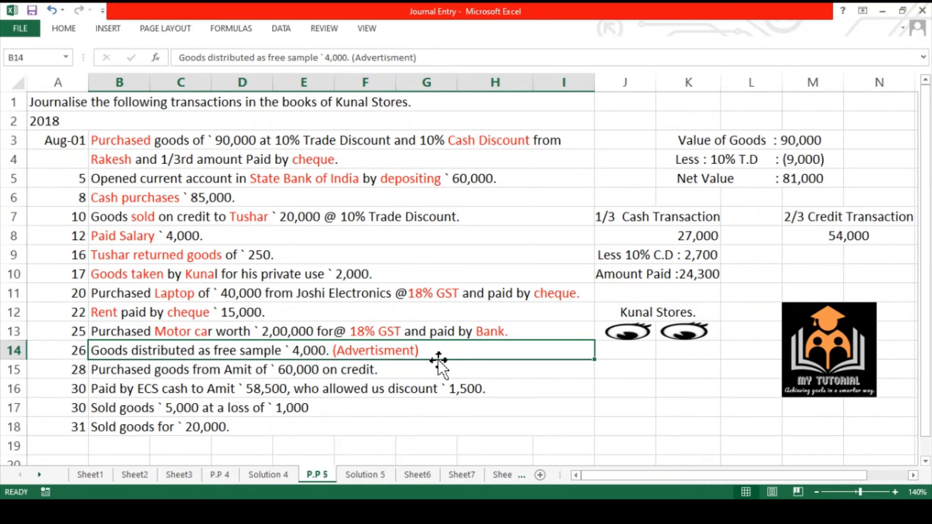
# Step: Colour the words "Goods distributed as free sample" red in the August 26 transaction in B14
pyautogui.doubleClick(219, 353)
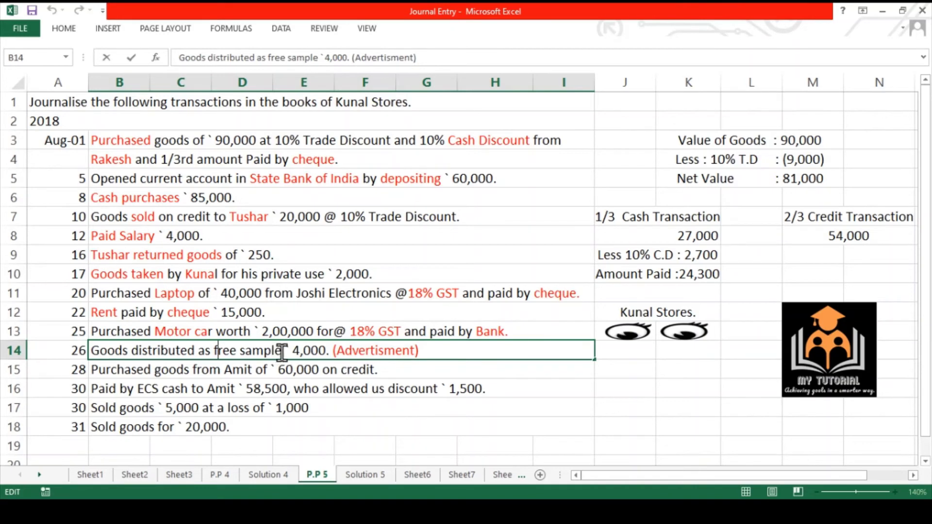
pyautogui.moveTo(282, 353); pyautogui.dragTo(91, 350)
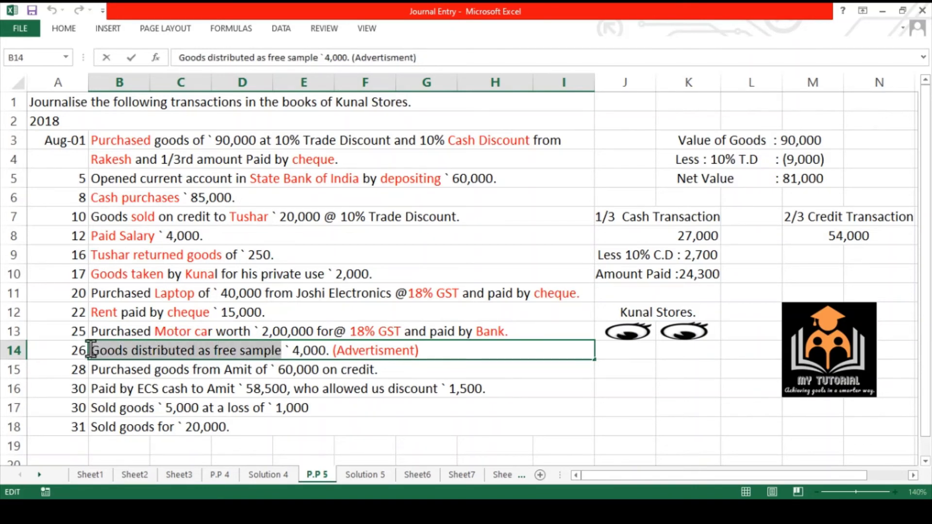
pyautogui.click(132, 331)
pyautogui.click(156, 376)
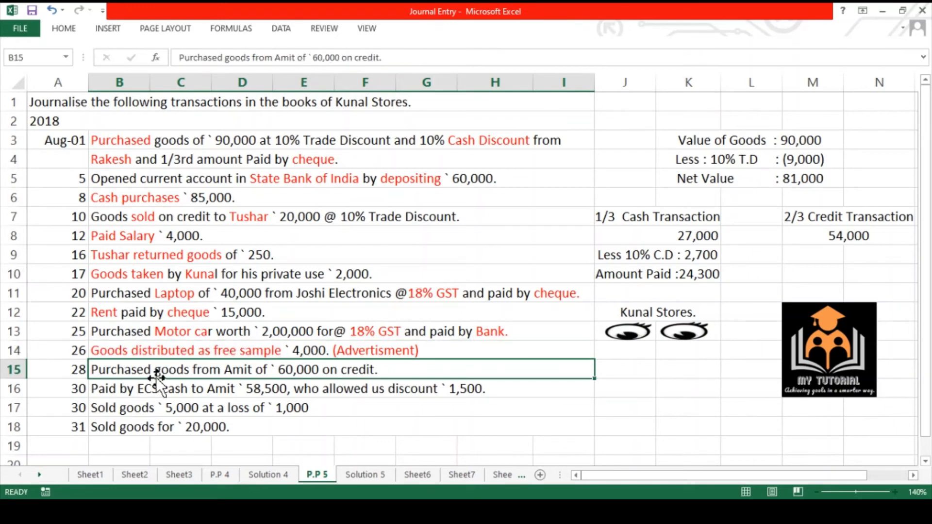
pyautogui.click(160, 354)
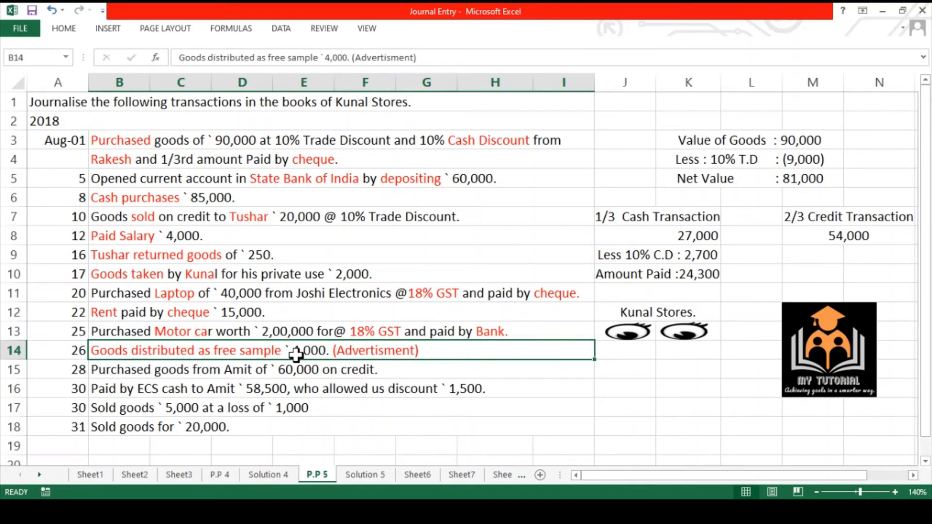
# Step: On the Solution 5 sheet, show the August 26 lines "Advertisement A/c" in B41 and "To Goods distributed as free sample A/c" in B42
pyautogui.click(370, 483)
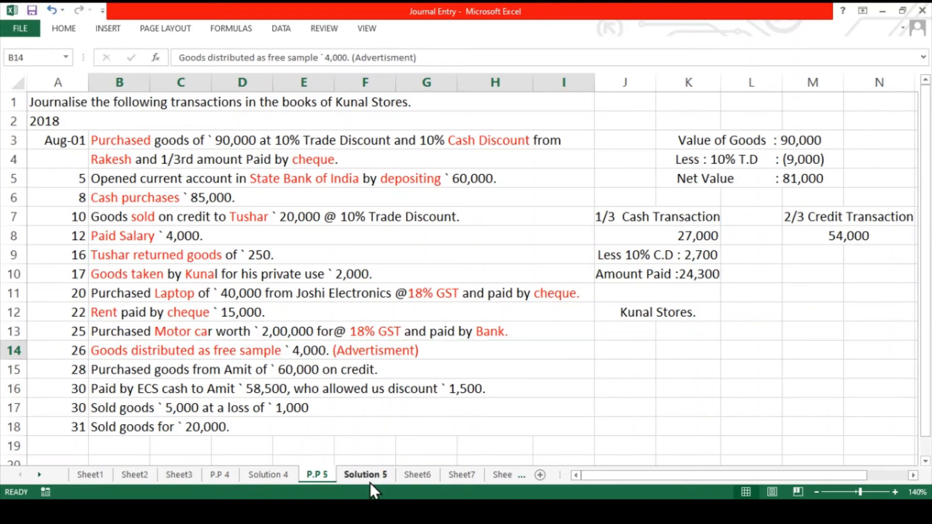
pyautogui.click(179, 303)
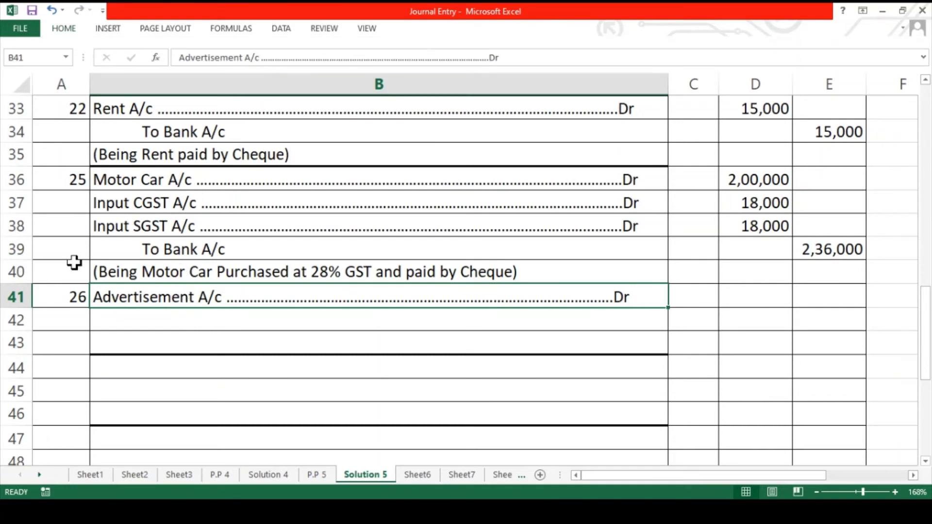
pyautogui.press('Down')
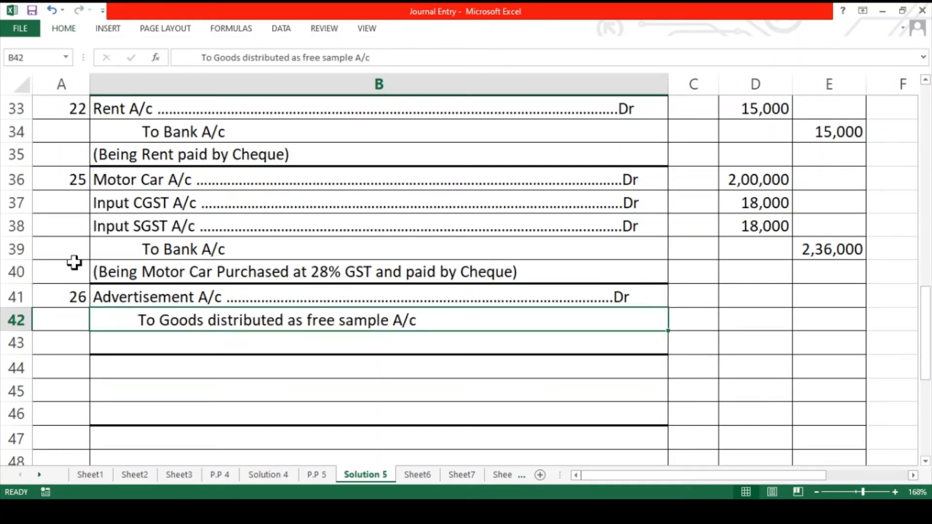
# Step: Enter 4,000 as the advertisement debit in D41 and 4,000 as the free sample credit in E42
pyautogui.press('Right')
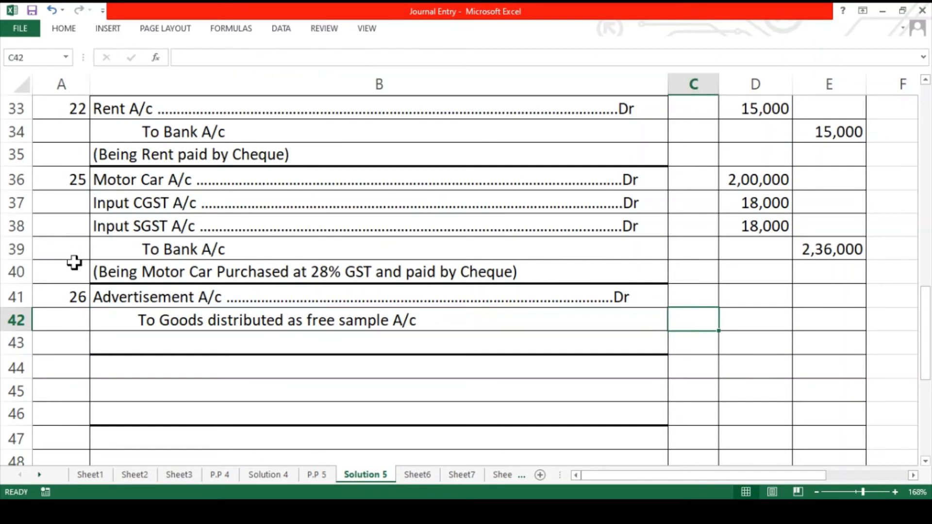
pyautogui.press('Up')
pyautogui.press('Right')
pyautogui.press('Right')
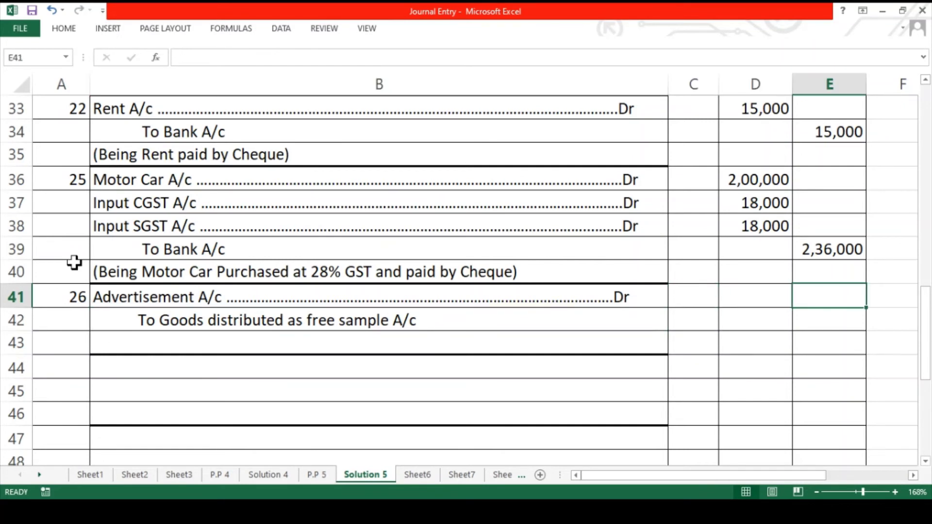
pyautogui.press('Left')
pyautogui.write('4000')
pyautogui.hotkey('ctrl', 'Return')
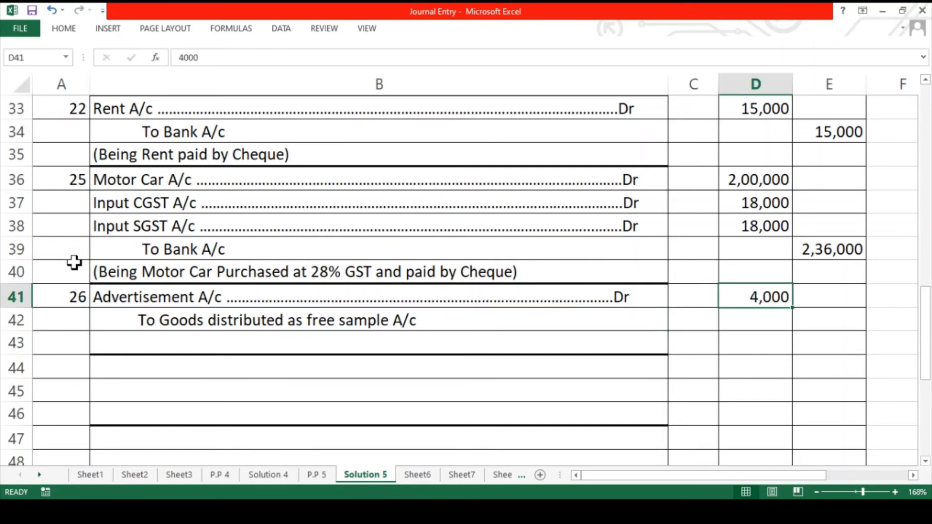
pyautogui.press('Right')
pyautogui.press('Down')
pyautogui.write('4000')
pyautogui.hotkey('ctrl', 'Return')
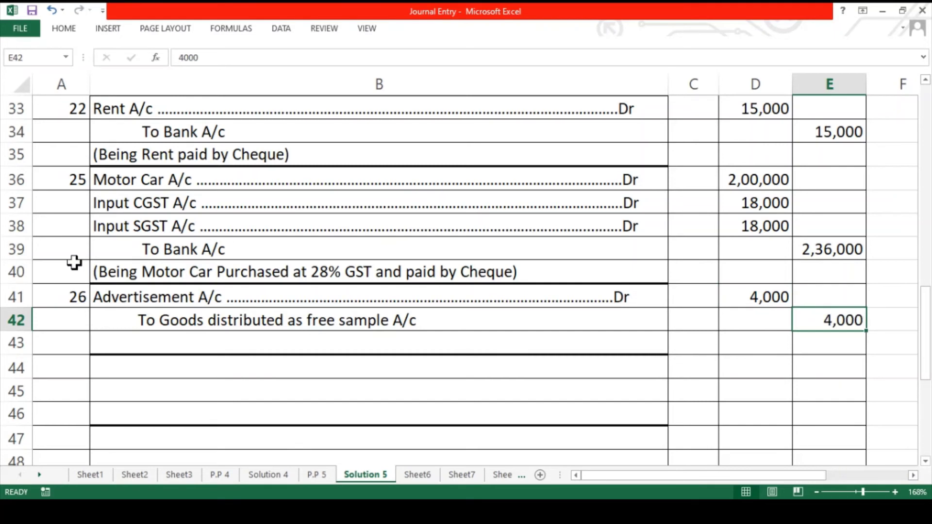
# Step: Show the narration "(Being goods distributed as free sample)" in B43 and the date 28 in A44
pyautogui.press('Left')
pyautogui.press('Left')
pyautogui.press('Left')
pyautogui.press('Down')
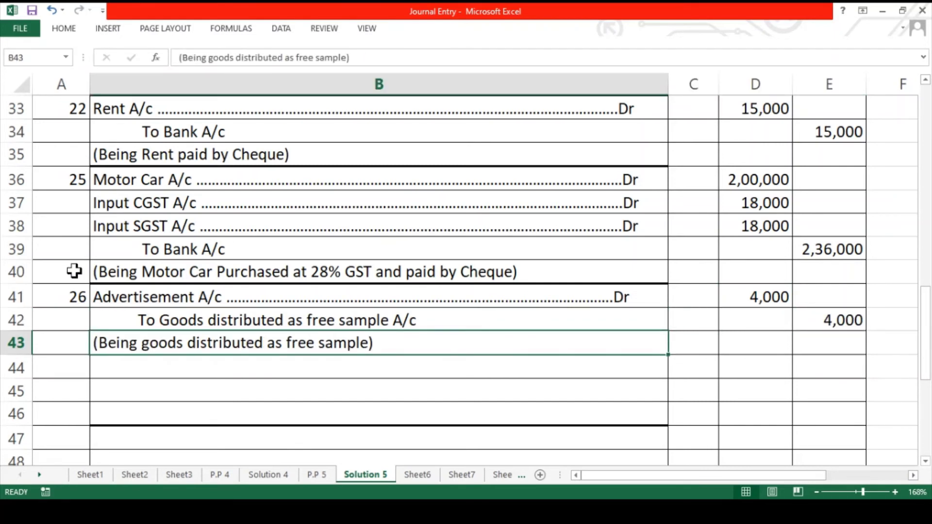
pyautogui.press('Down')
pyautogui.press('Left')
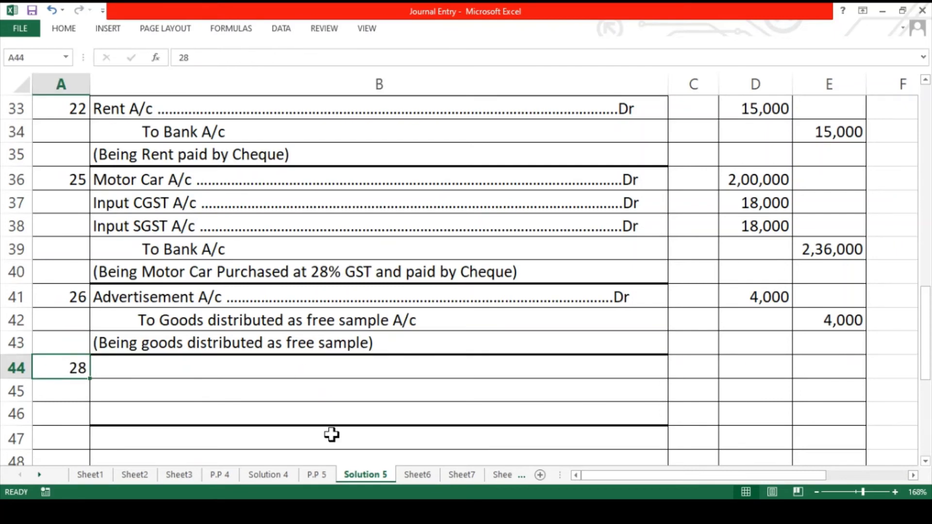
# Step: On the P.P 5 sheet, colour the word "Purchased" and the supplier's name red in the August 28 transaction in B15
pyautogui.click(328, 476)
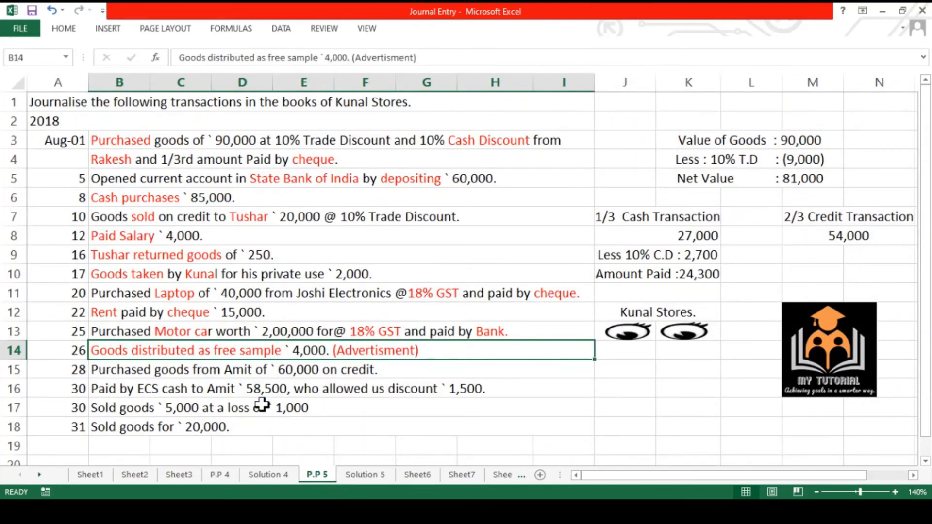
pyautogui.scroll(-2, 262, 405)
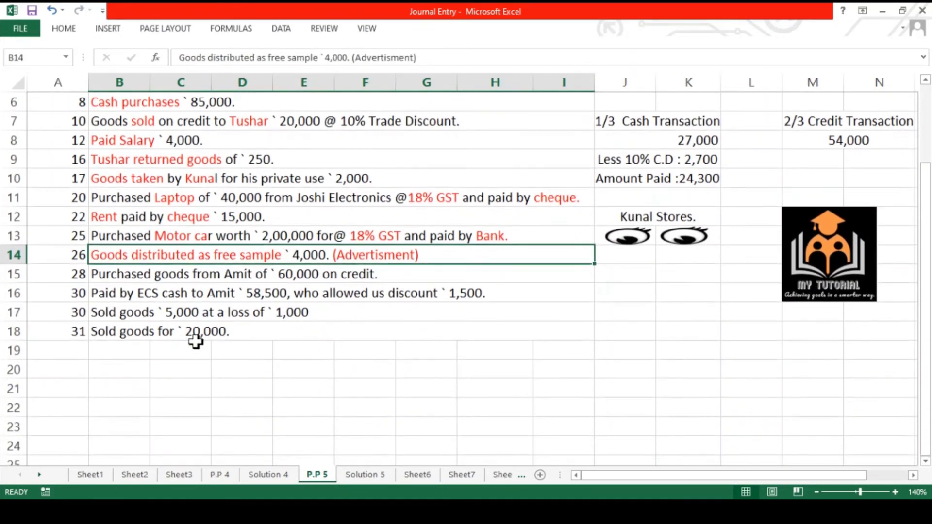
pyautogui.click(117, 276)
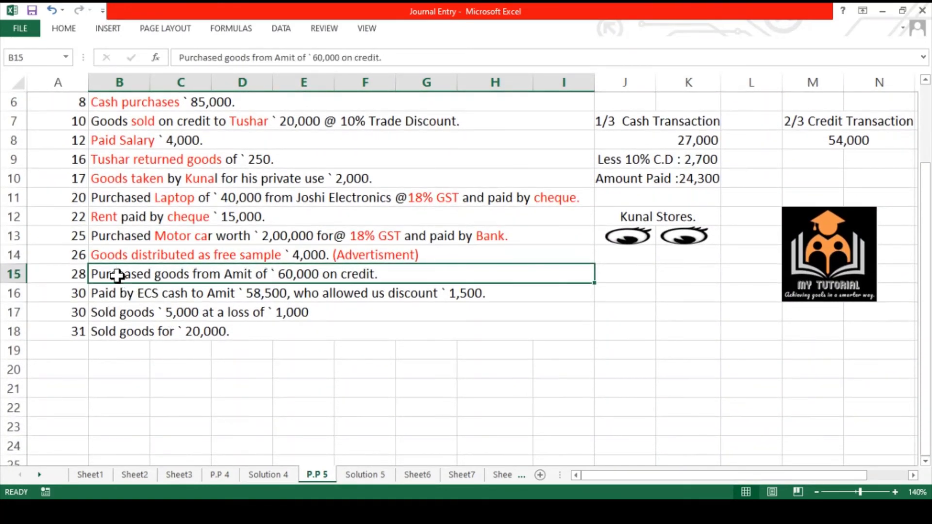
pyautogui.doubleClick(212, 276)
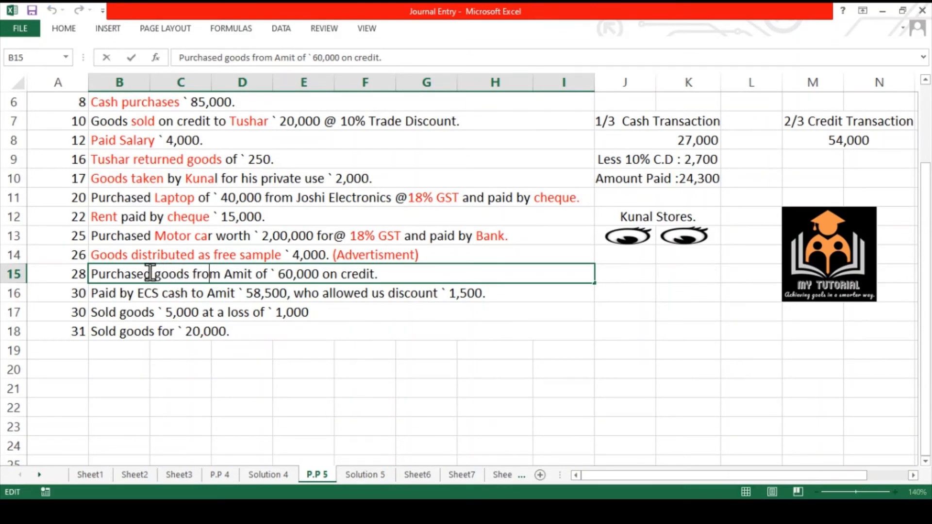
pyautogui.moveTo(151, 273); pyautogui.dragTo(86, 263)
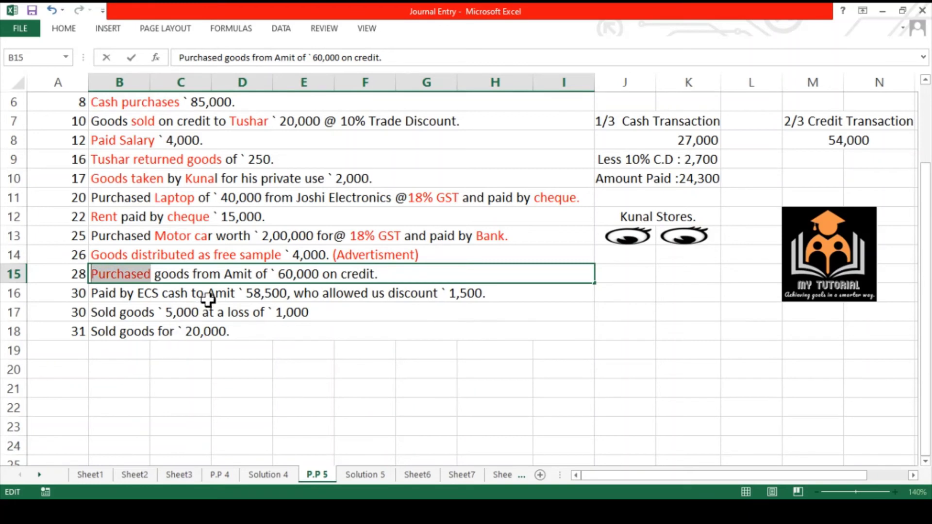
pyautogui.moveTo(256, 277); pyautogui.dragTo(225, 275)
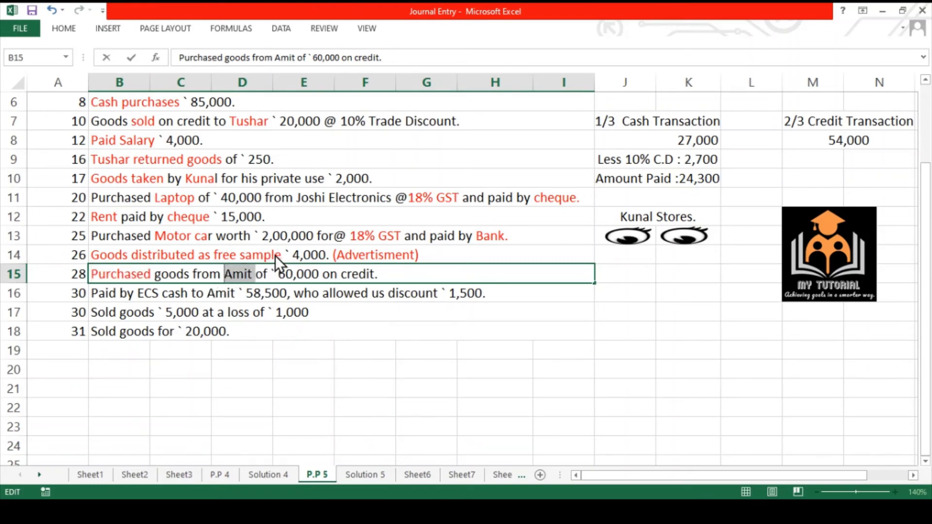
pyautogui.press('F4')
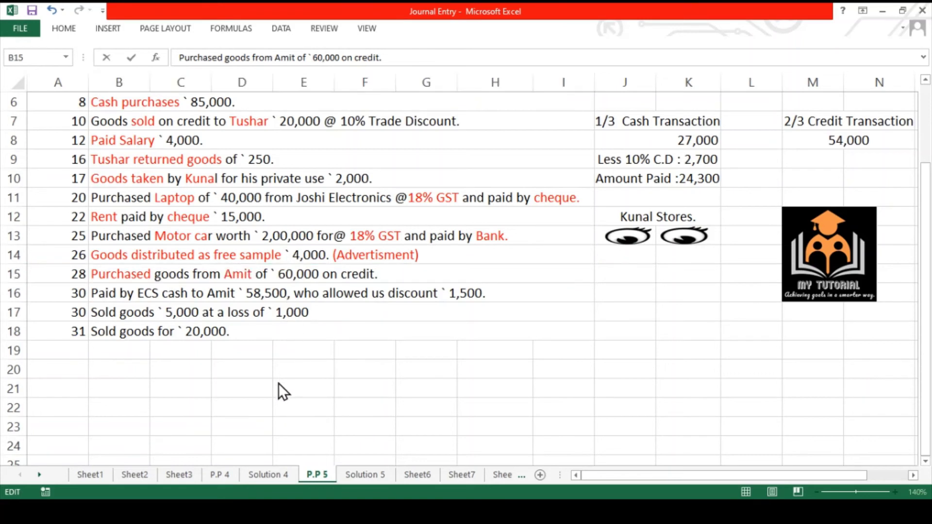
pyautogui.click(318, 324)
pyautogui.click(258, 278)
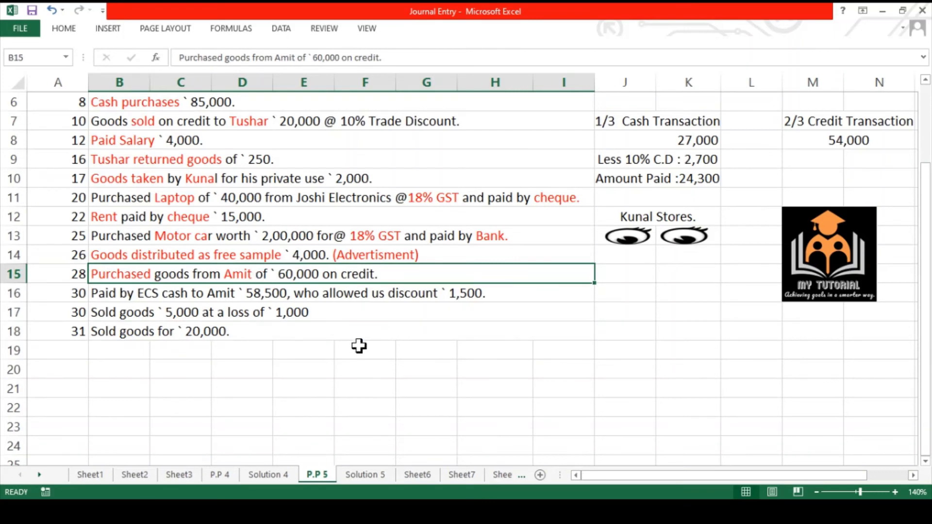
# Step: On the Solution 5 sheet, show the Purchase A/c debit line, the supplier's credit line and the credit purchase narration in B44:B46
pyautogui.click(375, 477)
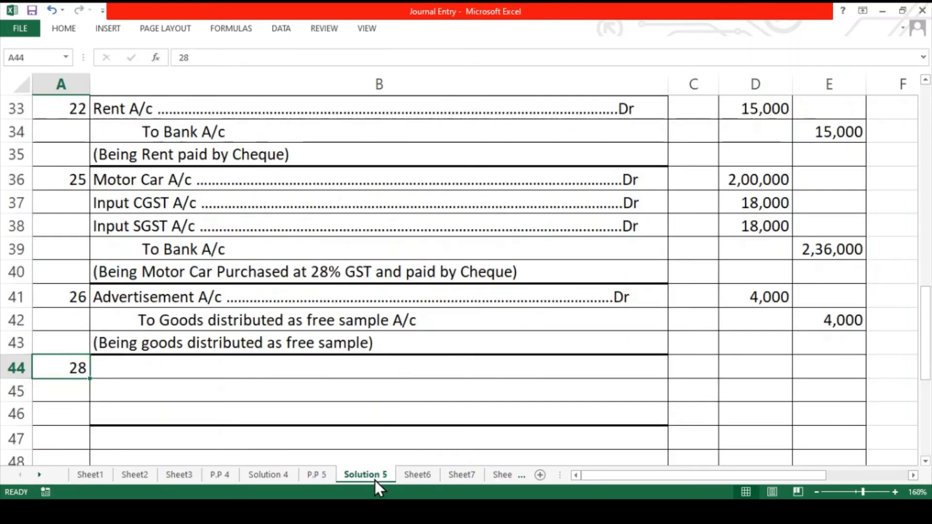
pyautogui.click(213, 375)
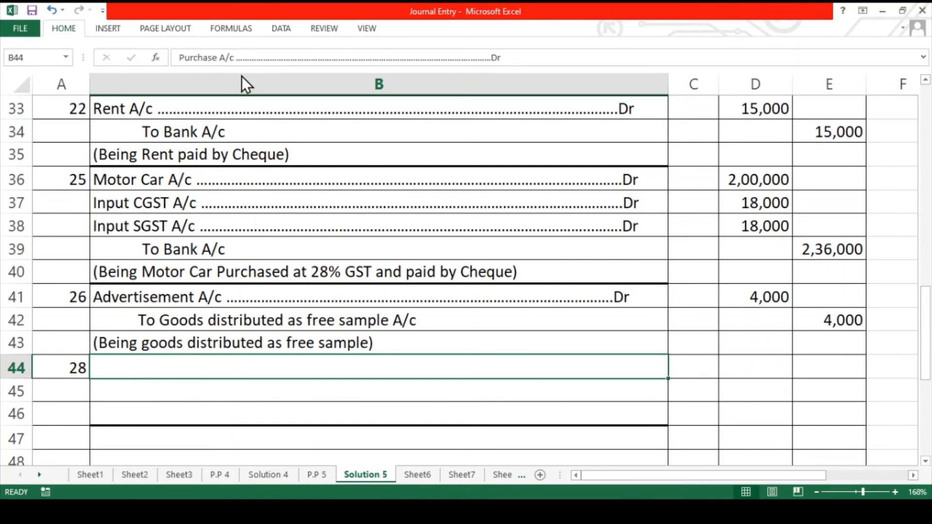
pyautogui.click(189, 392)
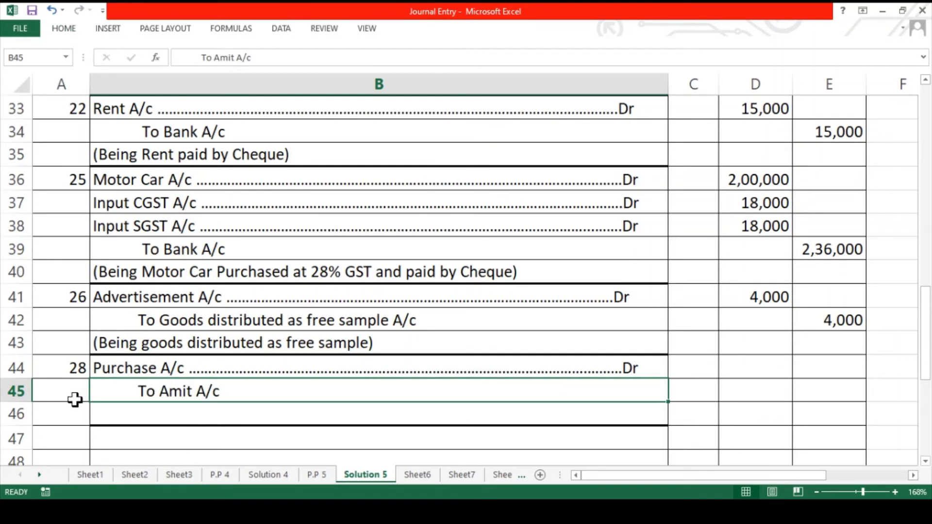
pyautogui.press('Down')
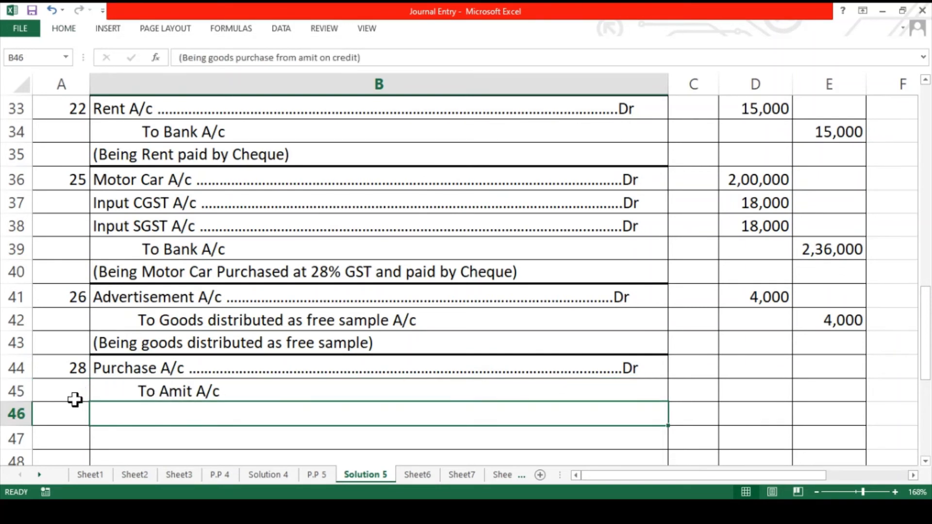
# Step: Show the purchase debit of 60,000 in D44 and the supplier credit of 60,000 in E45
pyautogui.press('Right')
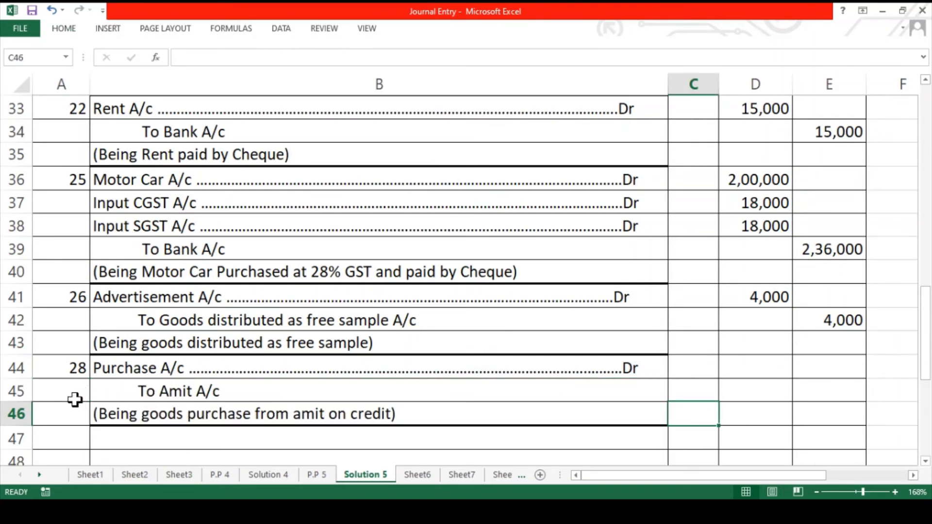
pyautogui.press('Up')
pyautogui.press('Up')
pyautogui.press('Right')
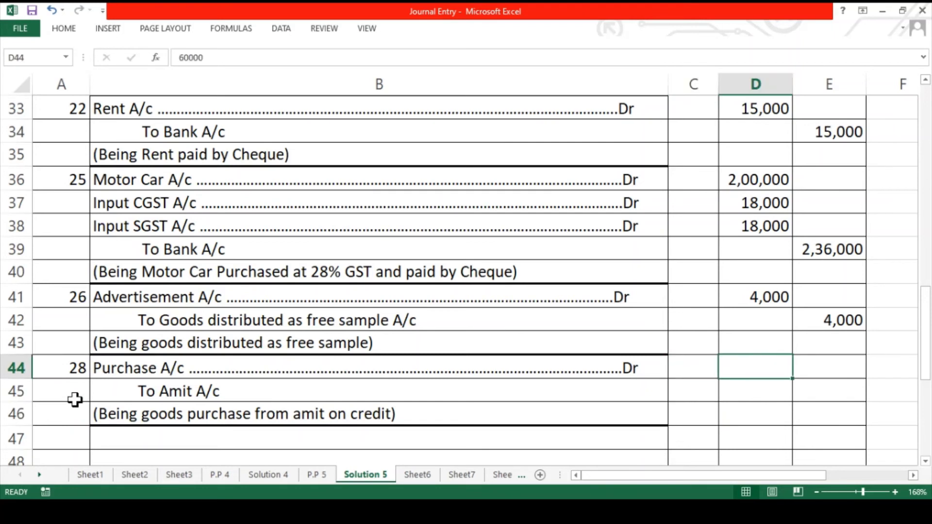
pyautogui.press('Right')
pyautogui.press('Down')
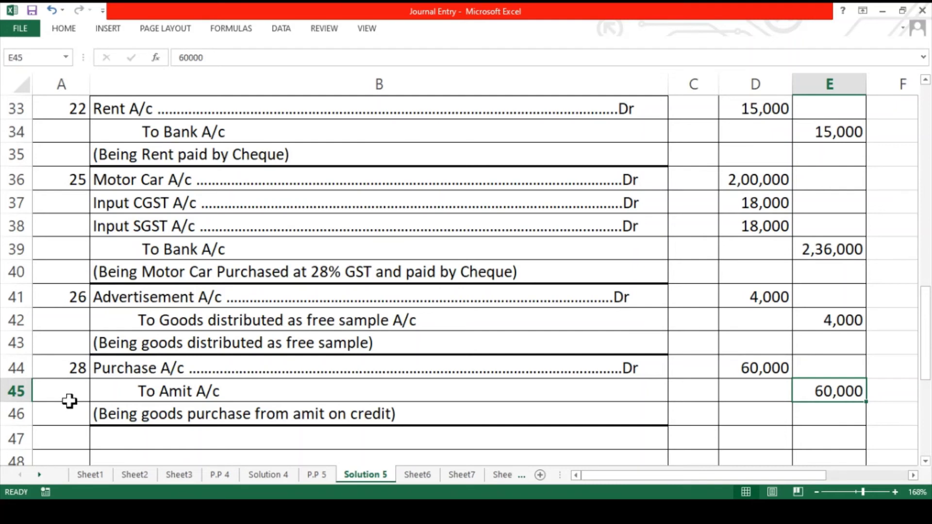
# Step: Check the ECS payment transaction on the P.P 5 sheet and enter its date as 29 in A47 of the Solution 5 sheet
pyautogui.scroll(-2, 69, 401)
pyautogui.scroll(-1, 69, 401)
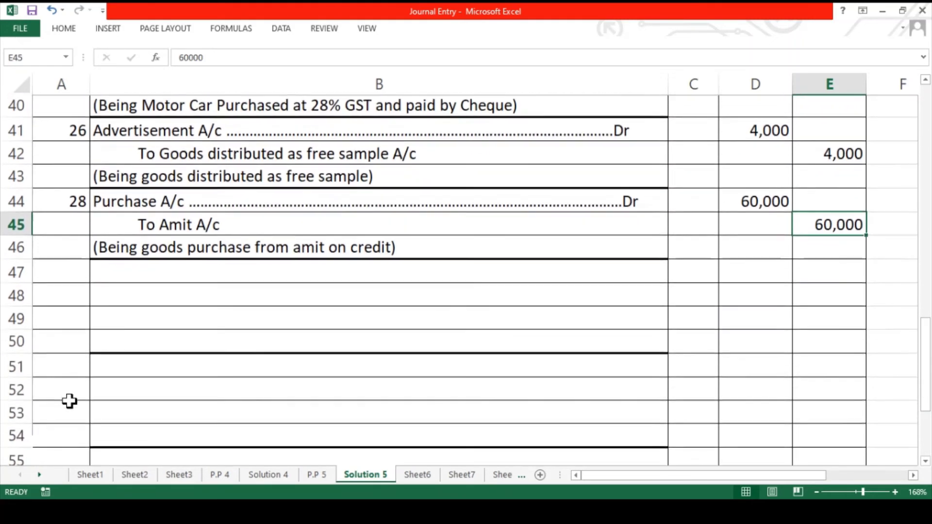
pyautogui.click(326, 478)
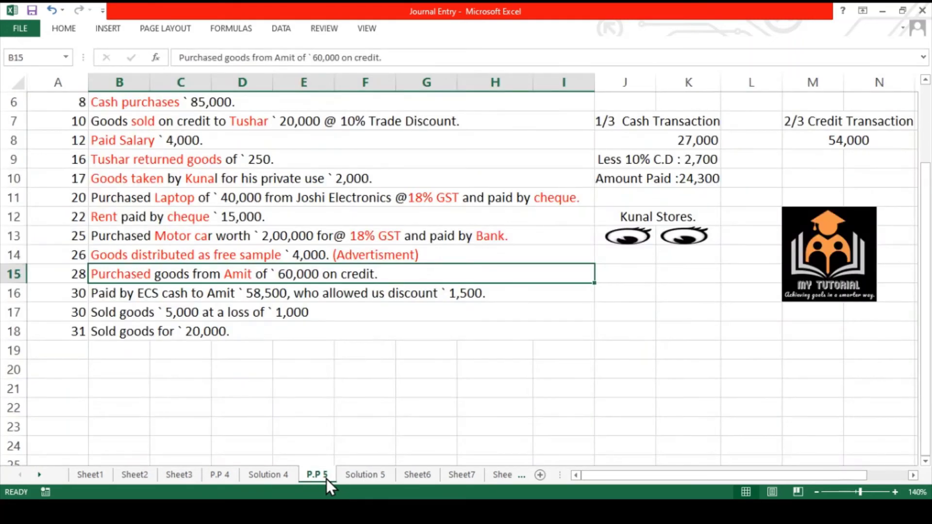
pyautogui.click(129, 291)
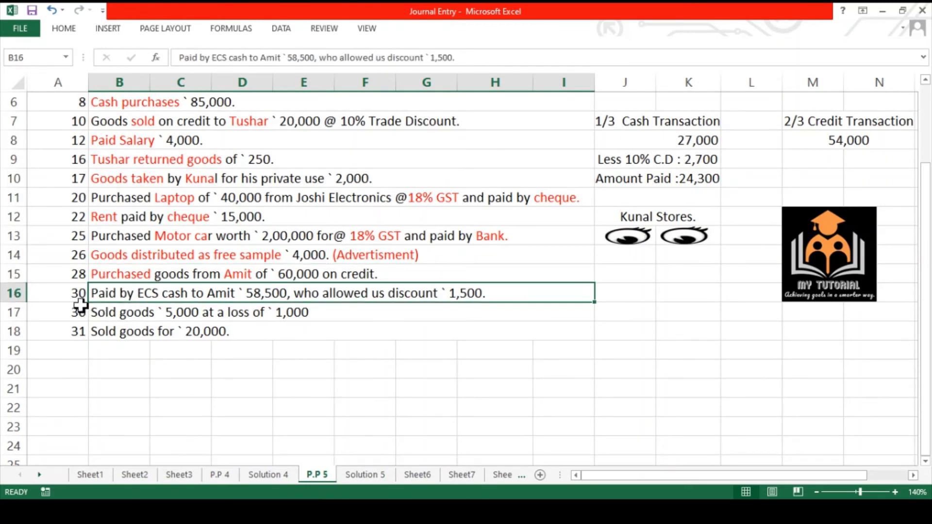
pyautogui.click(352, 474)
pyautogui.click(66, 276)
pyautogui.write('29')
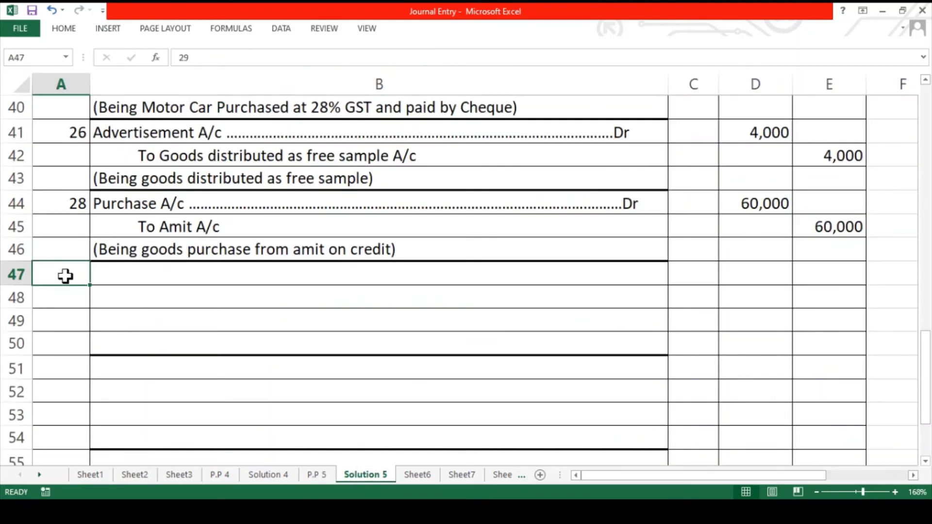
pyautogui.hotkey('ctrl', 'Return')
# Step: On the P.P 5 sheet, set the date in A16 to 29 and colour "ECS cash", the payee's name and "discount" red in B16
pyautogui.click(324, 479)
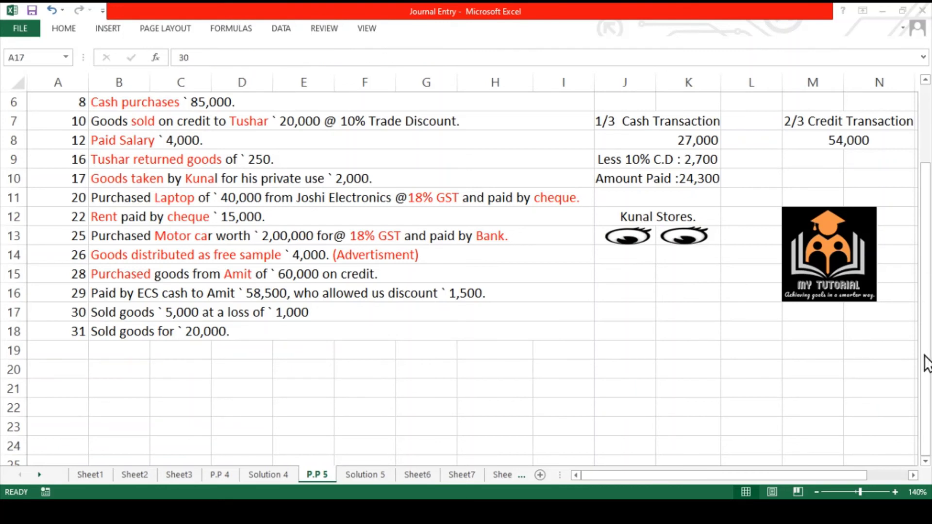
pyautogui.click(157, 297)
pyautogui.doubleClick(158, 295)
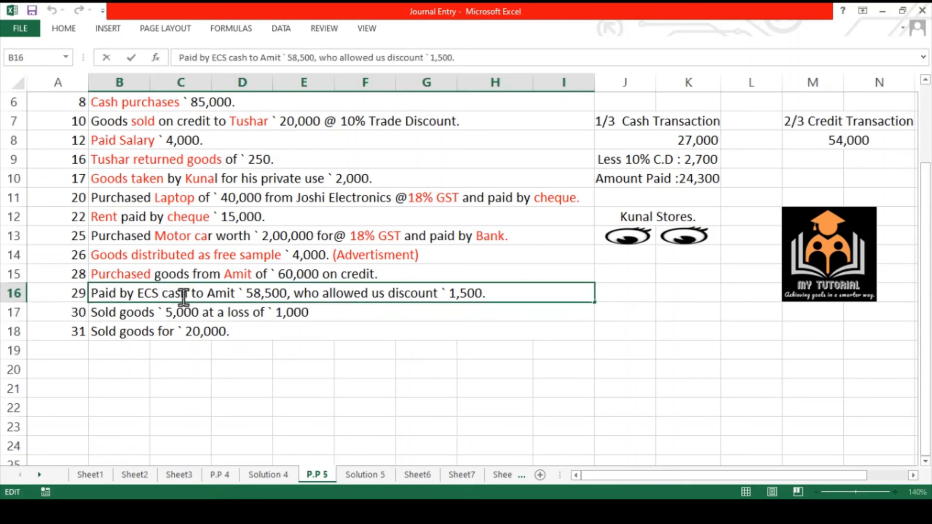
pyautogui.moveTo(187, 294); pyautogui.dragTo(141, 293)
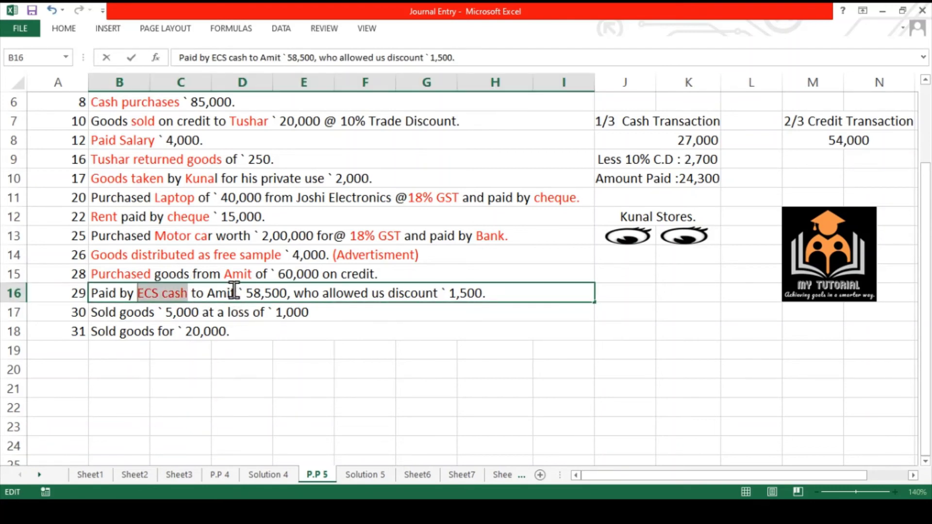
pyautogui.moveTo(237, 290); pyautogui.dragTo(207, 290)
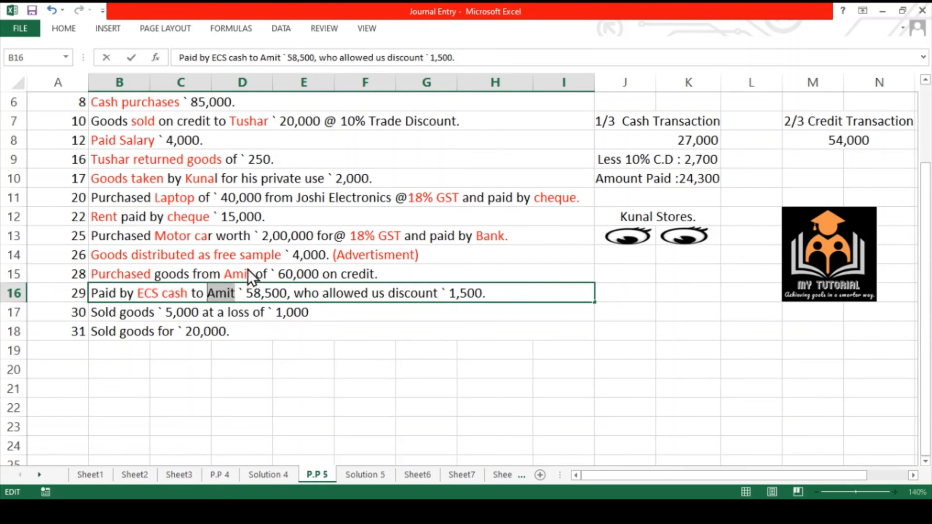
pyautogui.press('F4')
pyautogui.moveTo(438, 293); pyautogui.dragTo(391, 290)
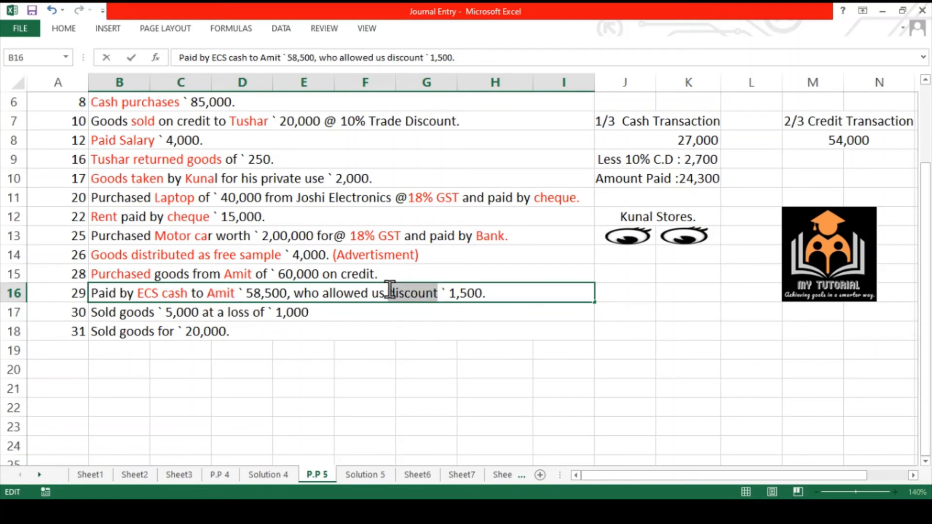
pyautogui.press('F4')
pyautogui.click(449, 325)
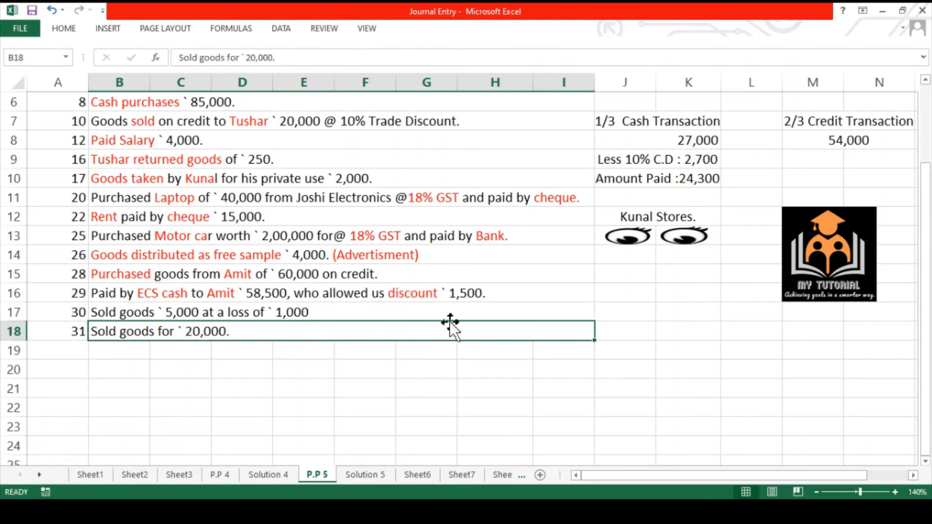
pyautogui.click(175, 295)
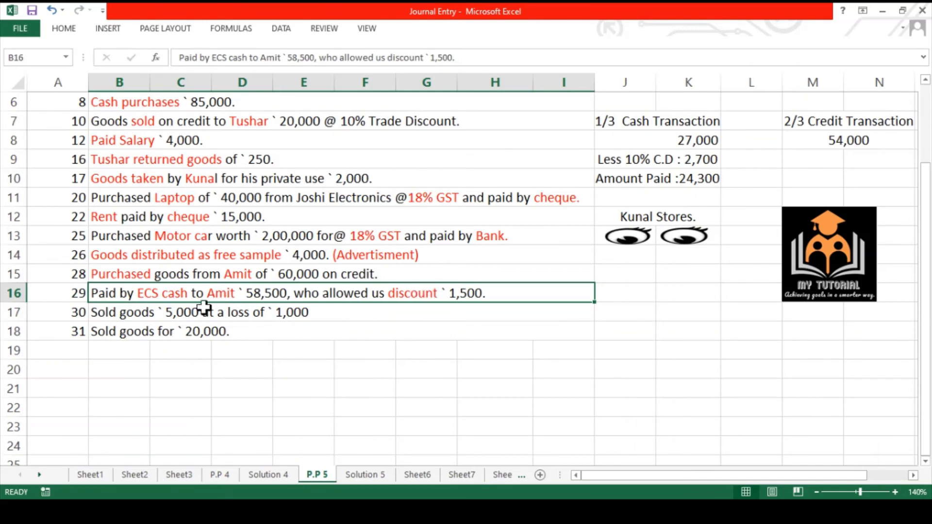
# Step: On the Solution 5 sheet, show the supplier's debit line and the Bank A/c and Discount Received A/c credit lines in B47:B49
pyautogui.click(373, 477)
pyautogui.click(152, 104)
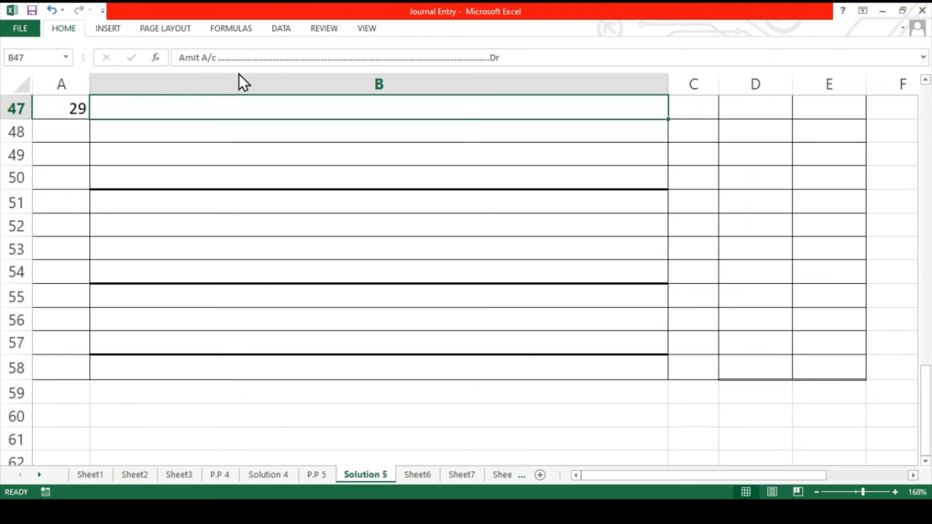
pyautogui.click(219, 122)
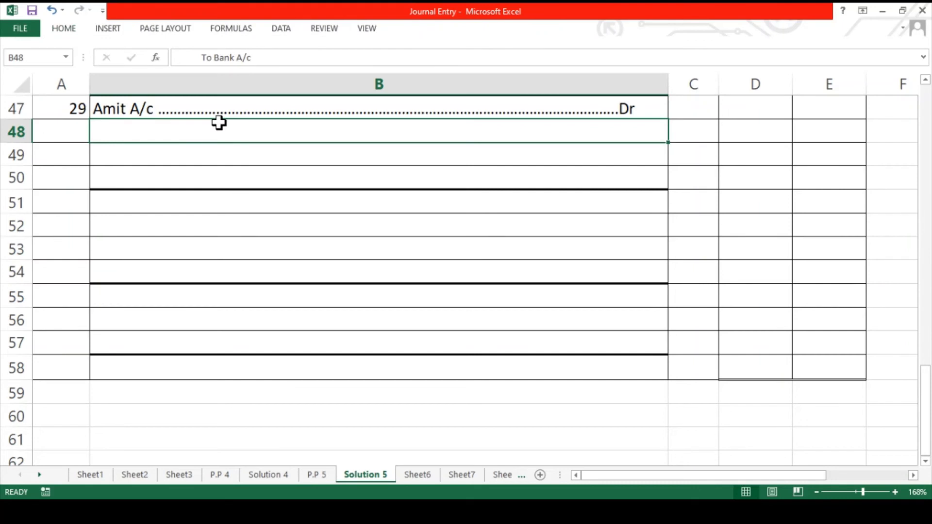
pyautogui.press('Return')
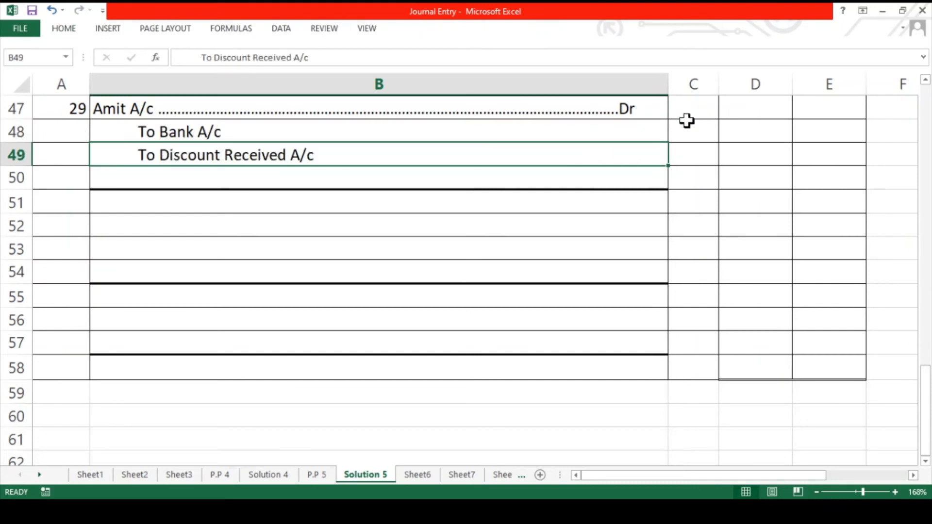
# Step: Show the debit of 60,000 in D47, the credits of 58,500 and 1,500 in E48:E49, and the ECS payment narration in B50
pyautogui.click(728, 108)
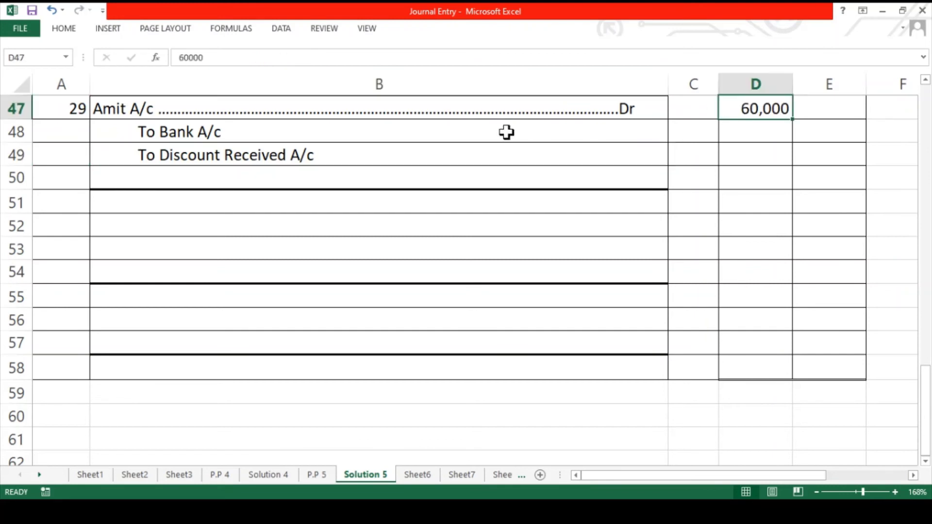
pyautogui.press('Right')
pyautogui.press('Down')
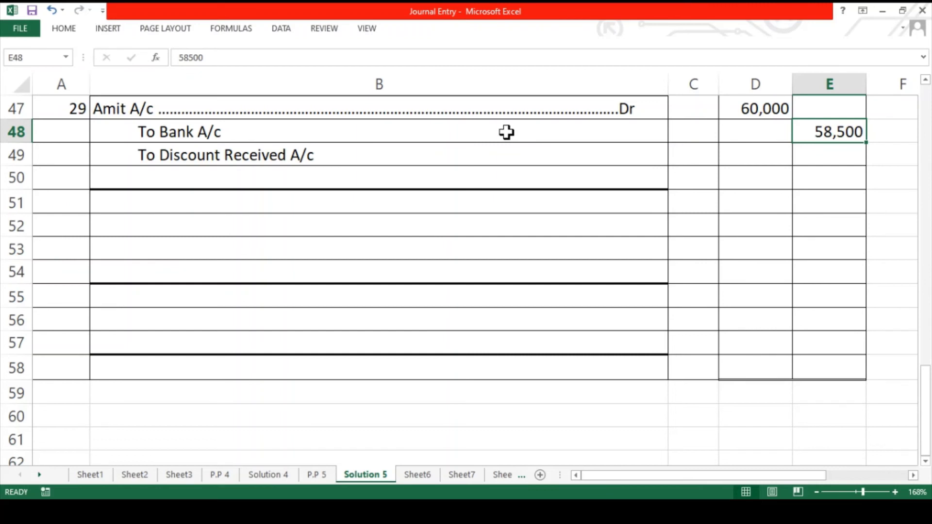
pyautogui.press('Down')
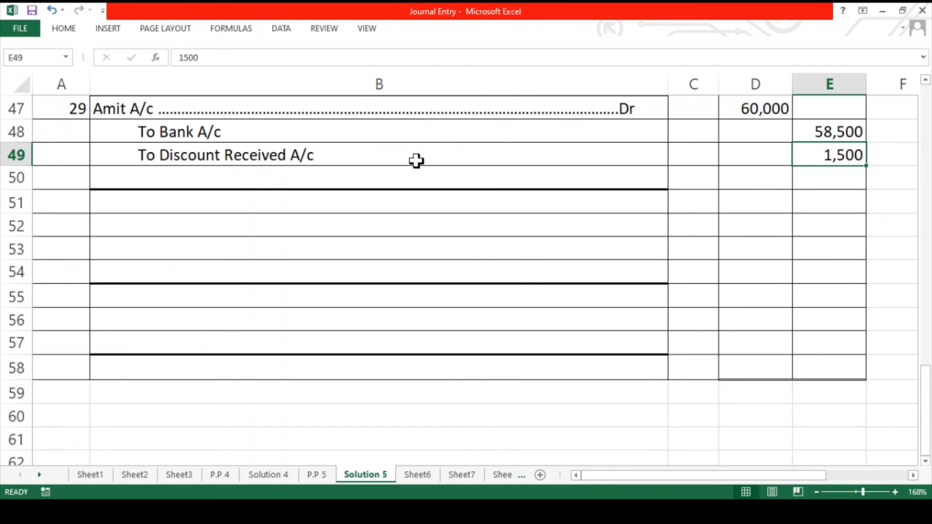
pyautogui.click(402, 175)
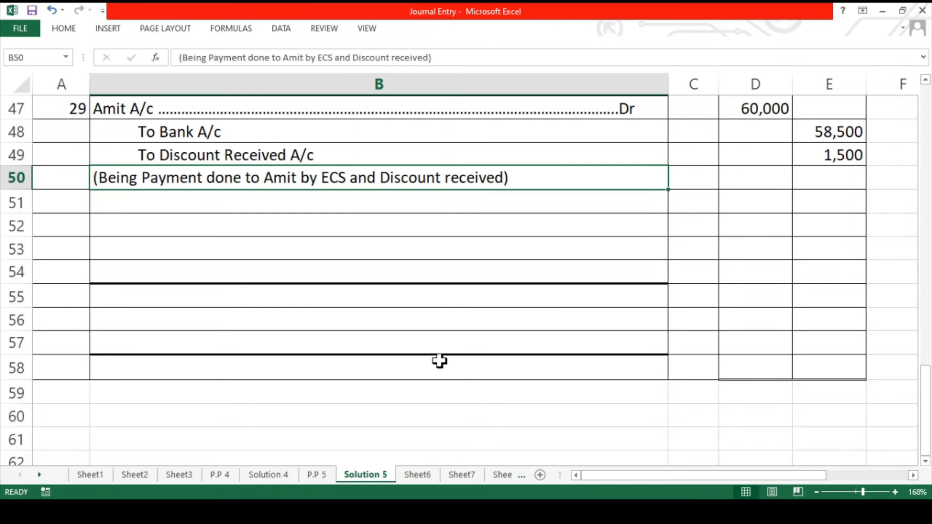
# Step: Check the transaction list on the P.P 5 sheet and show the date 30 in A51 of the Solution 5 sheet
pyautogui.click(320, 475)
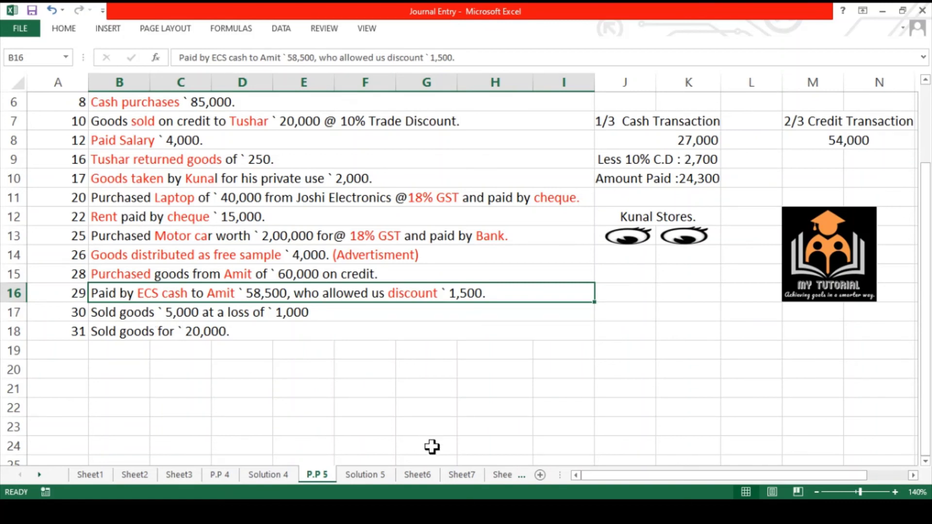
pyautogui.click(377, 478)
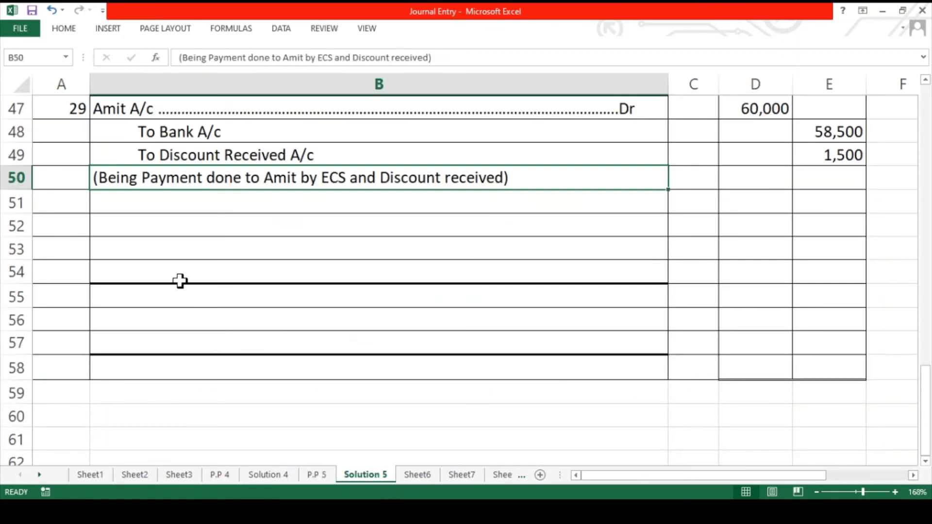
pyautogui.click(80, 208)
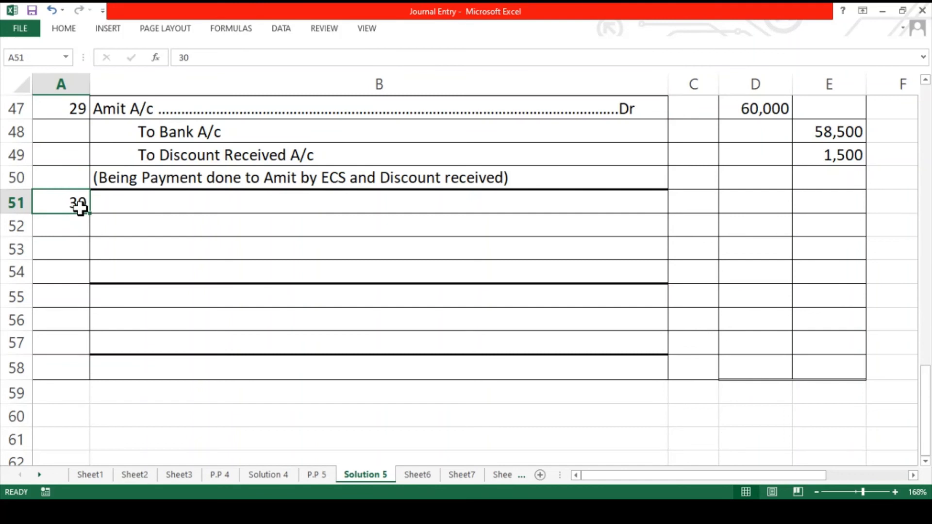
# Step: On the P.P 5 sheet, colour the words "Sold" and "loss" red in the goods sold at a loss transaction in B17
pyautogui.click(325, 475)
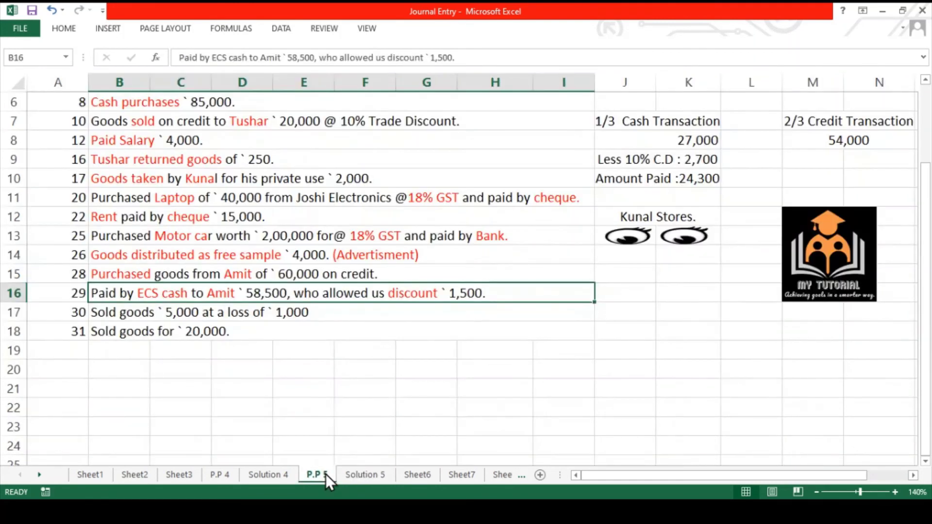
pyautogui.click(135, 324)
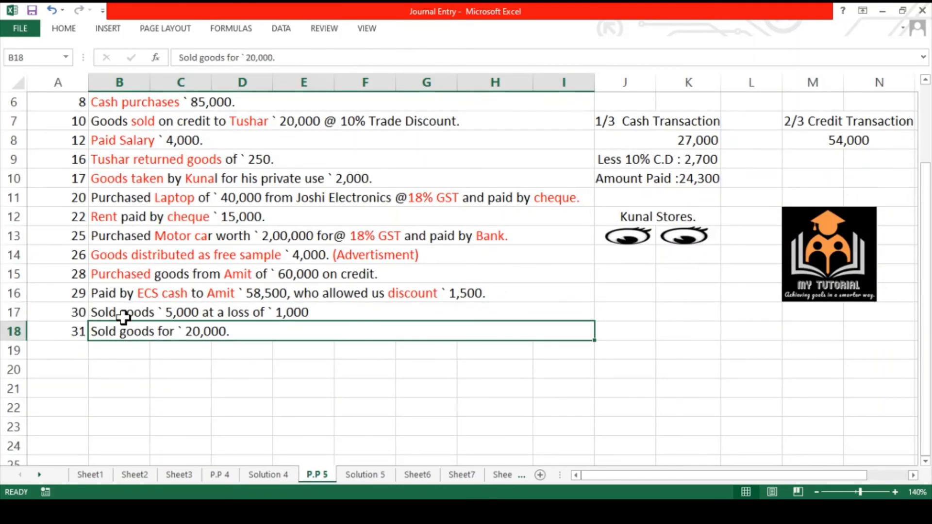
pyautogui.click(123, 316)
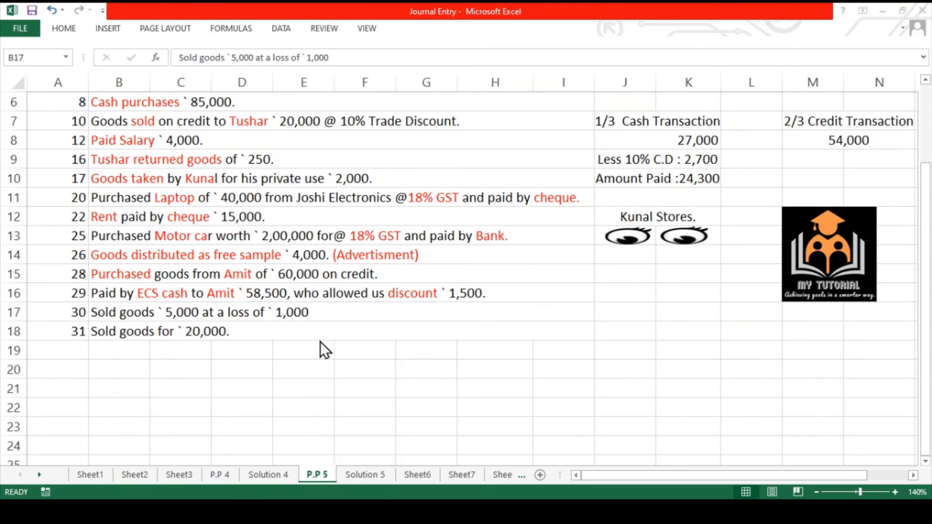
pyautogui.click(927, 364)
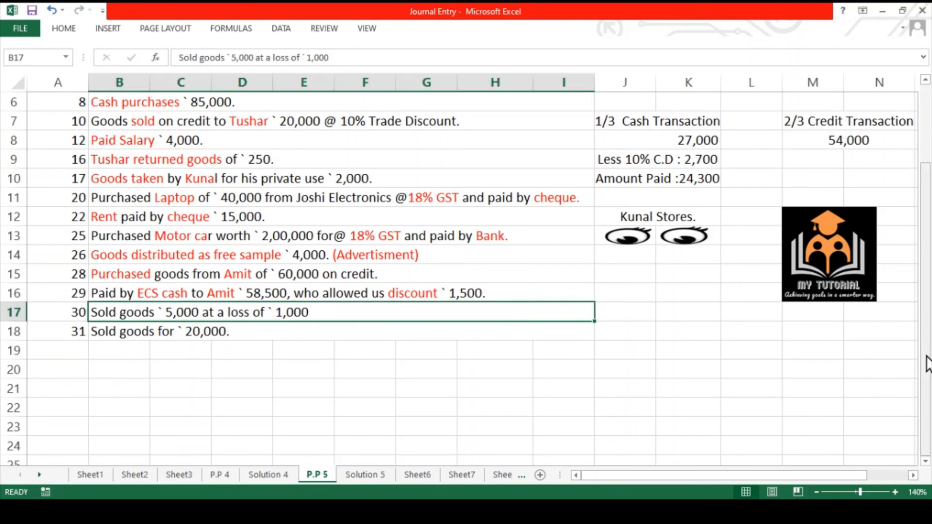
pyautogui.doubleClick(120, 313)
pyautogui.moveTo(107, 311); pyautogui.dragTo(91, 312)
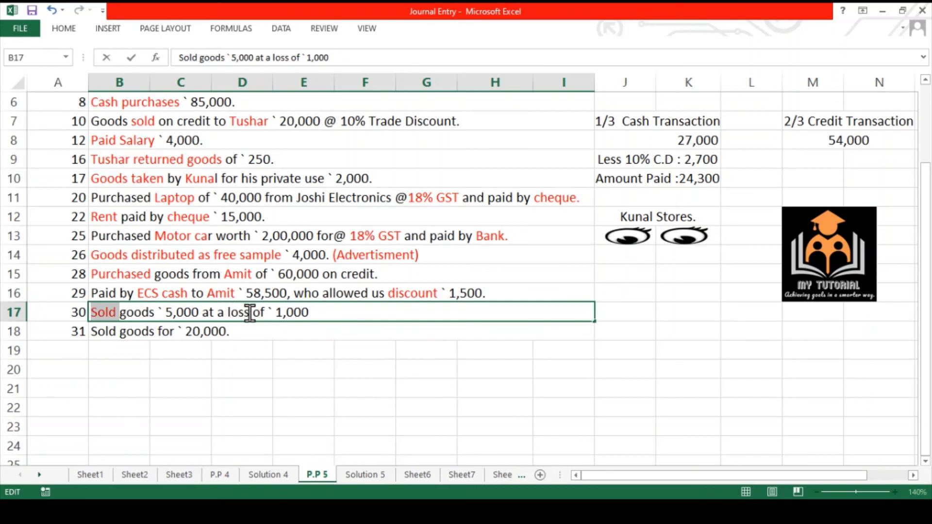
pyautogui.moveTo(250, 312); pyautogui.dragTo(231, 312)
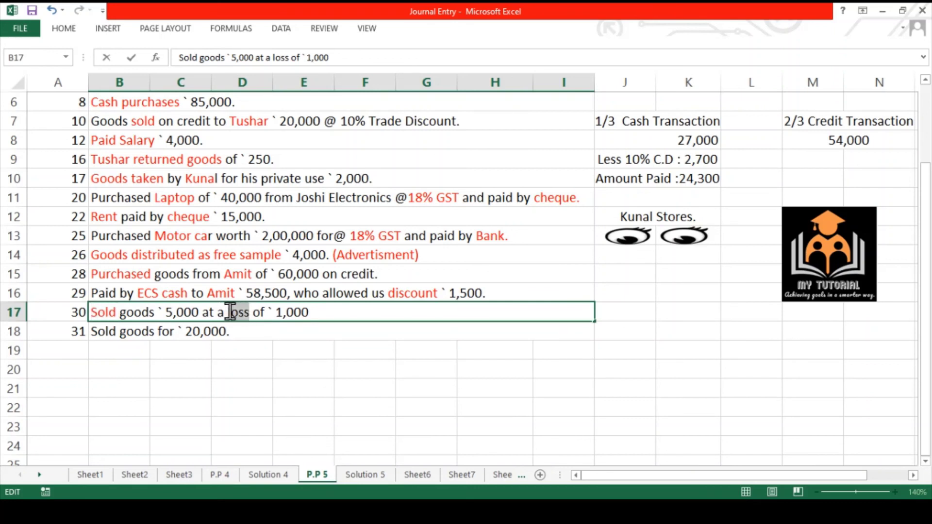
pyautogui.hotkey('alt', 'h')
pyautogui.press('f')
pyautogui.press('c')
pyautogui.press('Return')
pyautogui.hotkey('shift', 'Left')
pyautogui.click(60, 29)
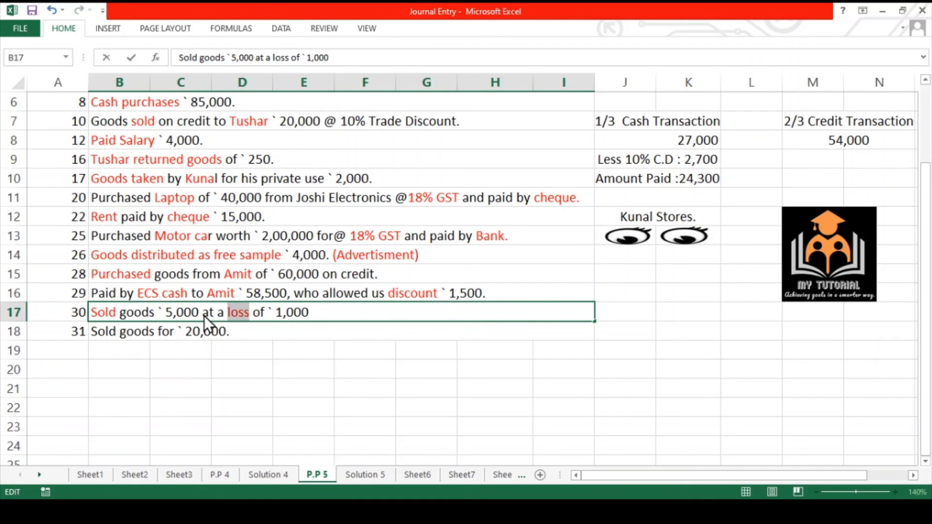
# Step: Append "(Cash)" in red to the end of the transaction text in B17
pyautogui.click(312, 313)
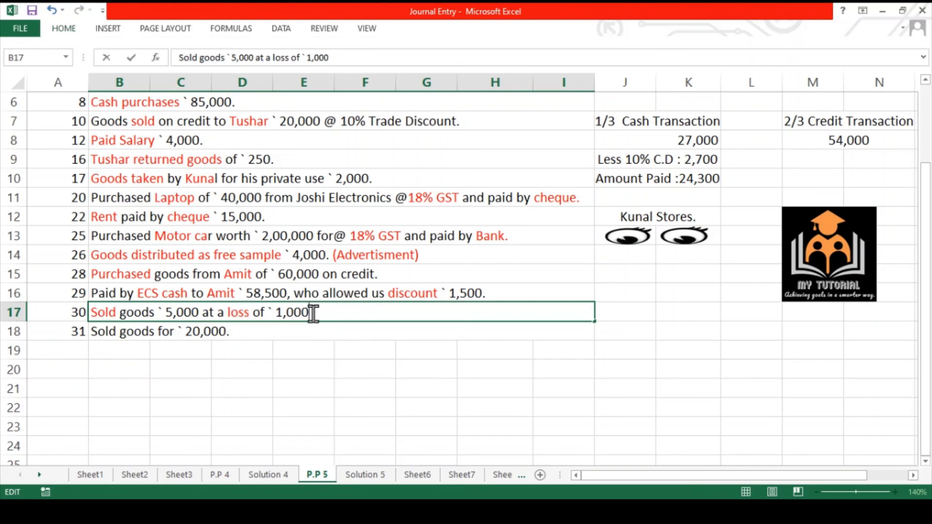
pyautogui.write('(Cs')
pyautogui.press('BackSpace')
pyautogui.write('ash')
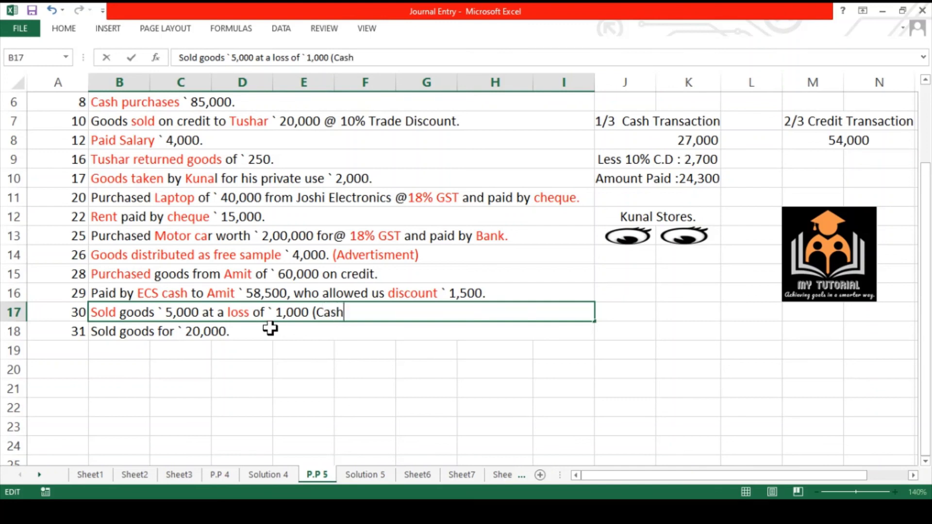
pyautogui.write(')')
pyautogui.hotkey('shift', 'Left')
pyautogui.hotkey('shift', 'Left')
pyautogui.hotkey('shift', 'Left')
pyautogui.hotkey('shift', 'Left')
pyautogui.hotkey('shift', 'Left')
pyautogui.hotkey('shift', 'Left')
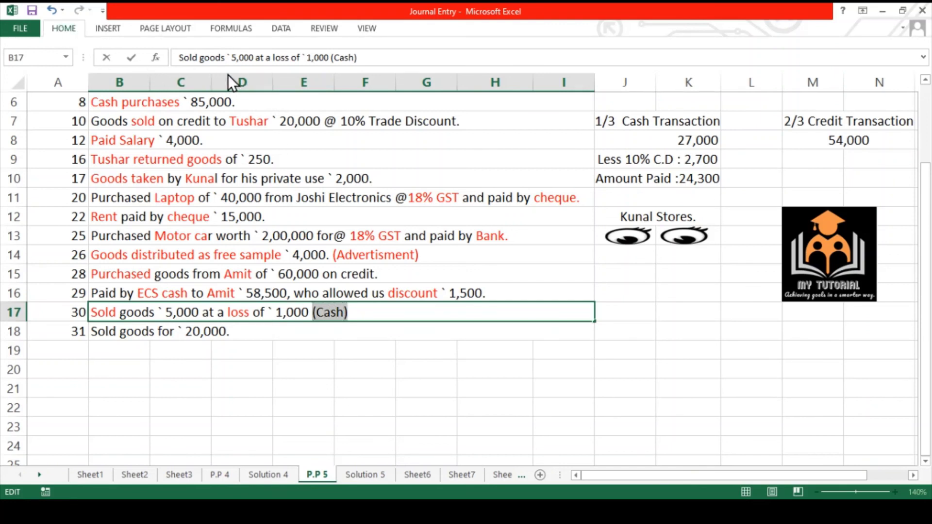
pyautogui.hotkey('alt', 'h')
pyautogui.press('f')
pyautogui.press('c')
pyautogui.press('Return')
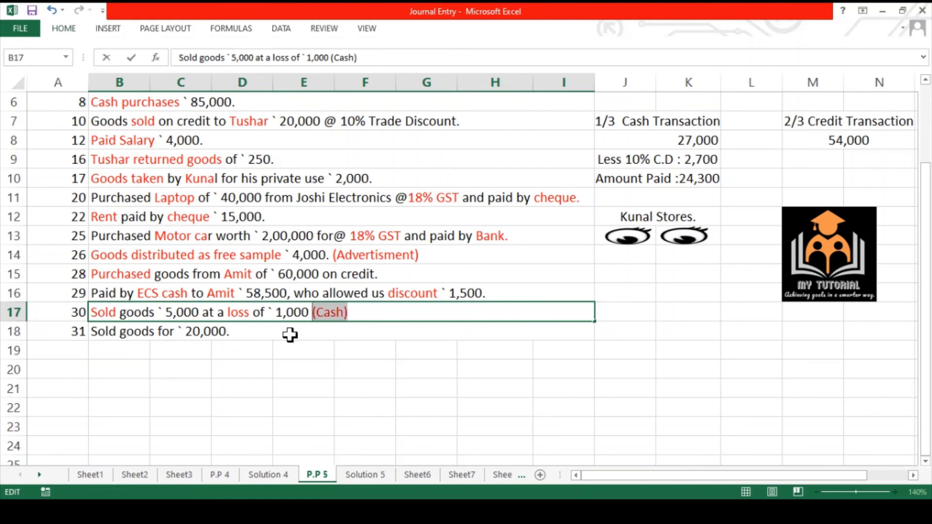
pyautogui.press('Return')
pyautogui.click(186, 313)
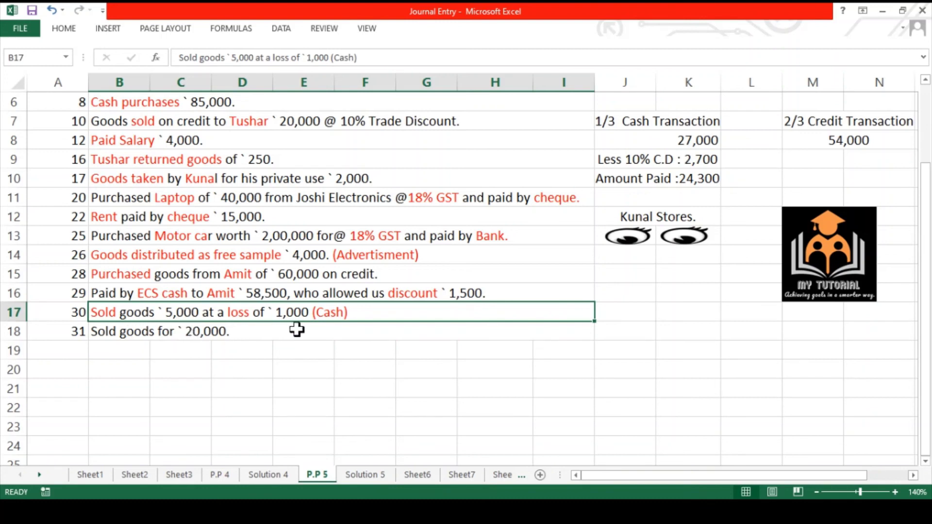
# Step: On the Solution 5 sheet, show the Cash A/c and Loss on sale A/c debits, the Sales A/c credit and the narration in B51:B54
pyautogui.click(355, 474)
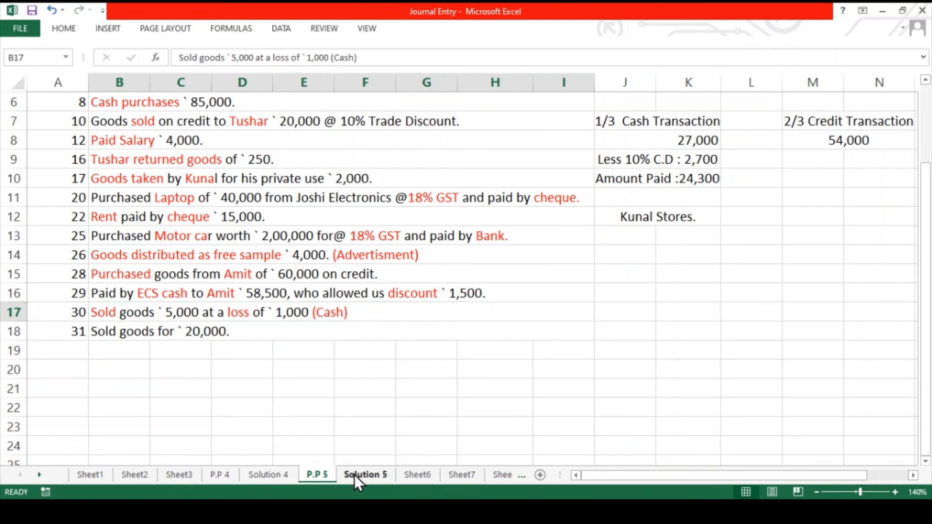
pyautogui.click(167, 204)
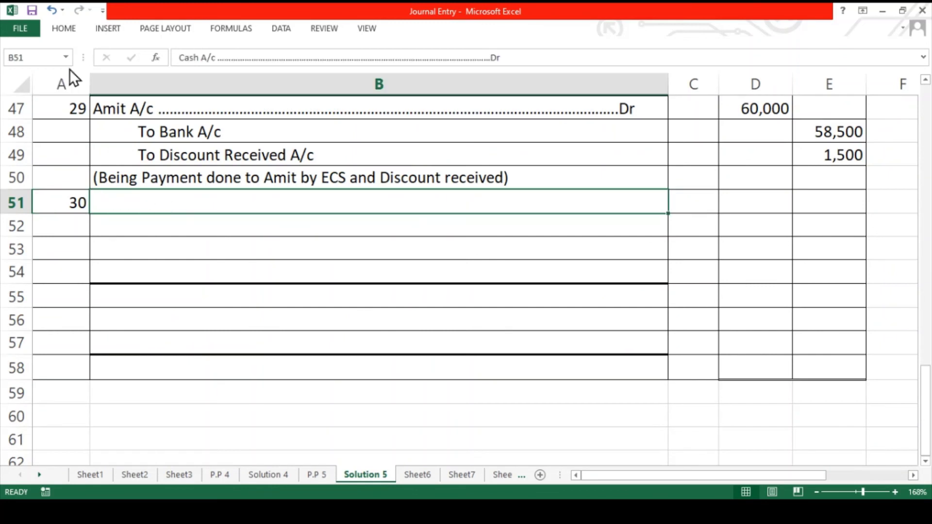
pyautogui.click(68, 28)
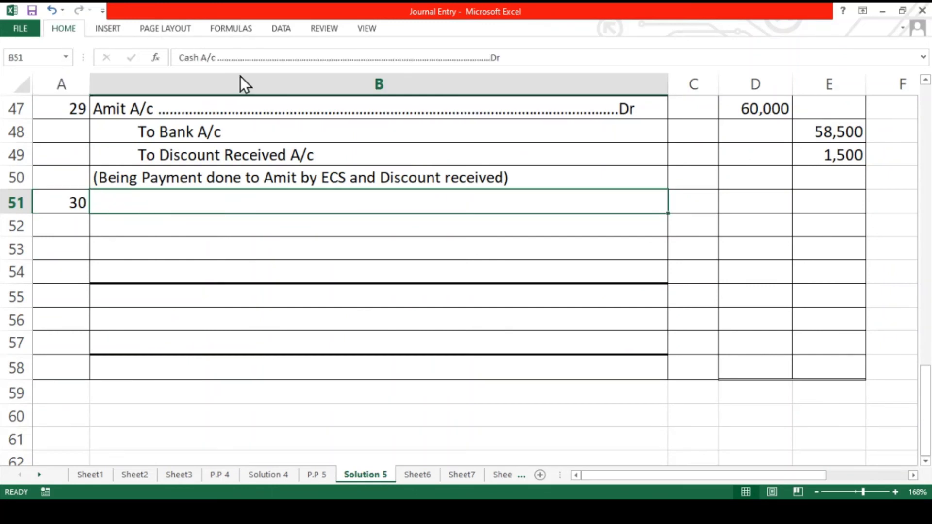
pyautogui.click(189, 220)
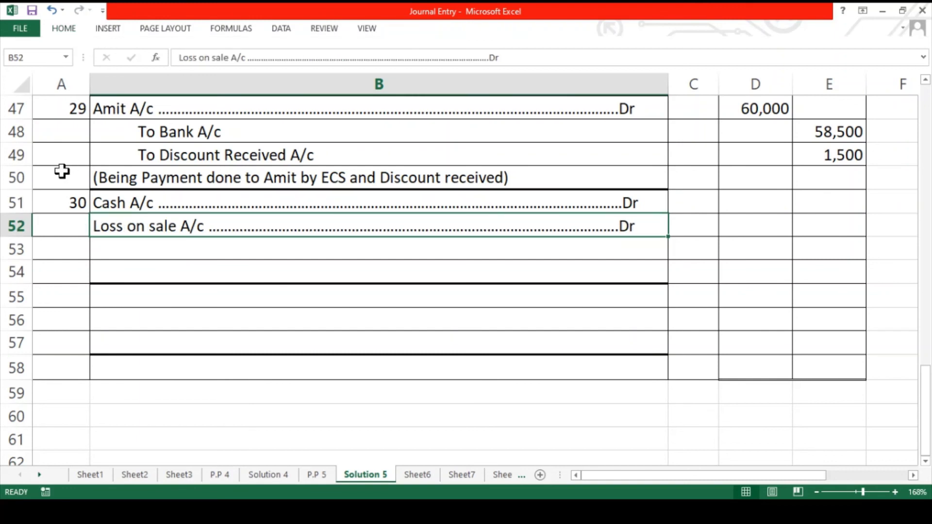
pyautogui.press('Down')
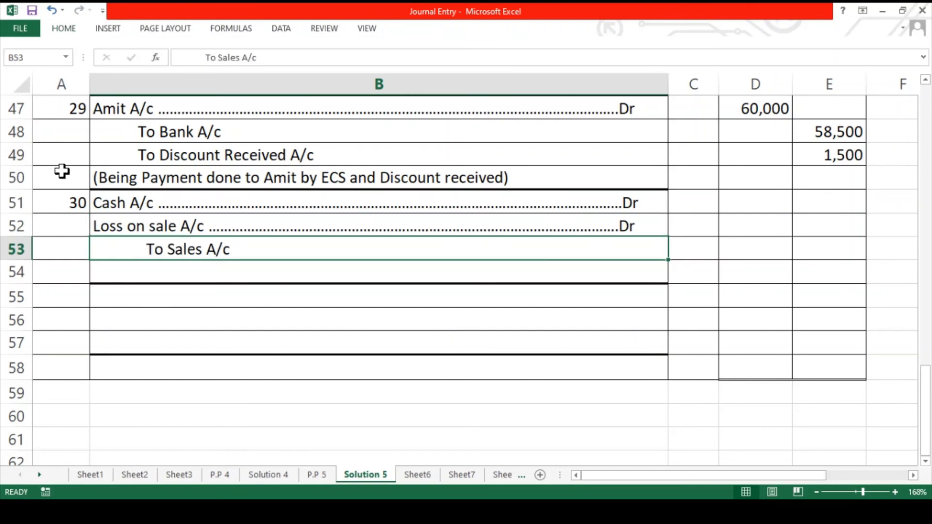
pyautogui.press('Down')
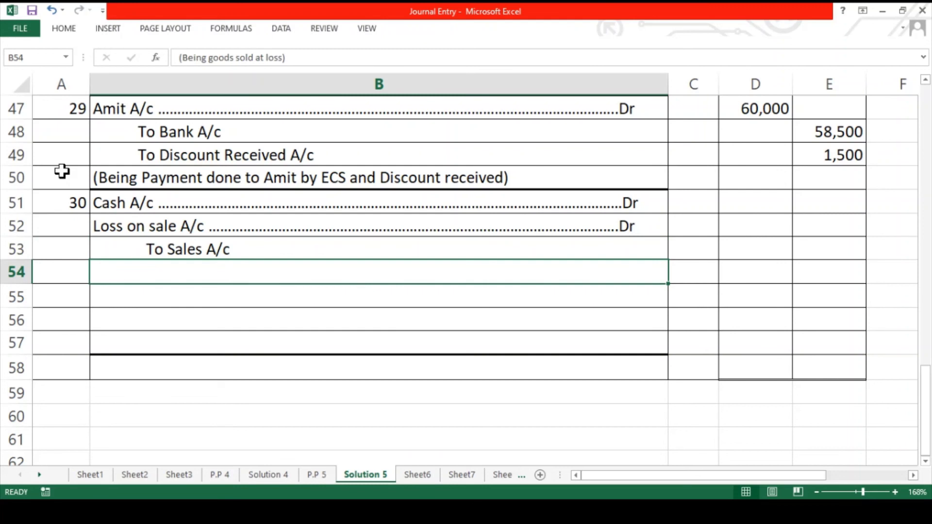
# Step: Show the cash debit of 4,000 in D51, the loss debit of 1,000 in D52 and the sales credit of 5,000 in E53
pyautogui.press('Up')
pyautogui.press('Up')
pyautogui.press('Up')
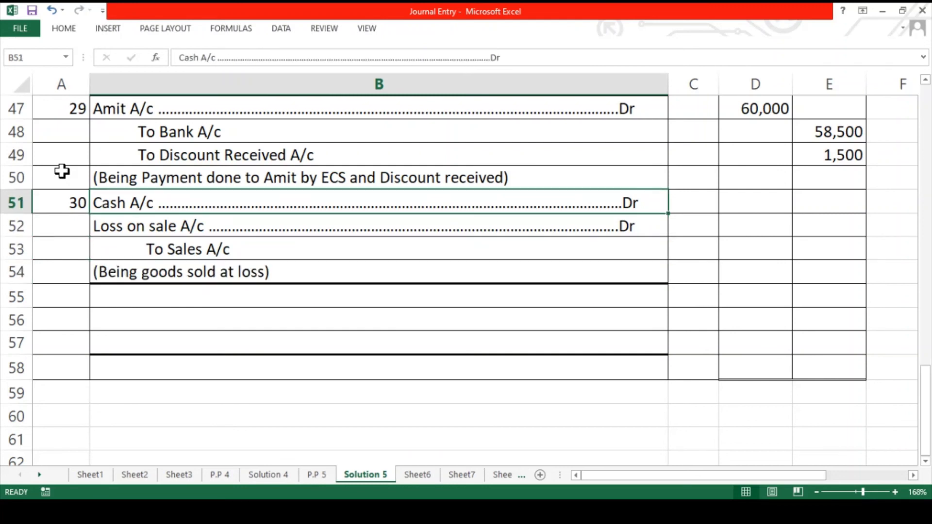
pyautogui.press('Right')
pyautogui.press('Right')
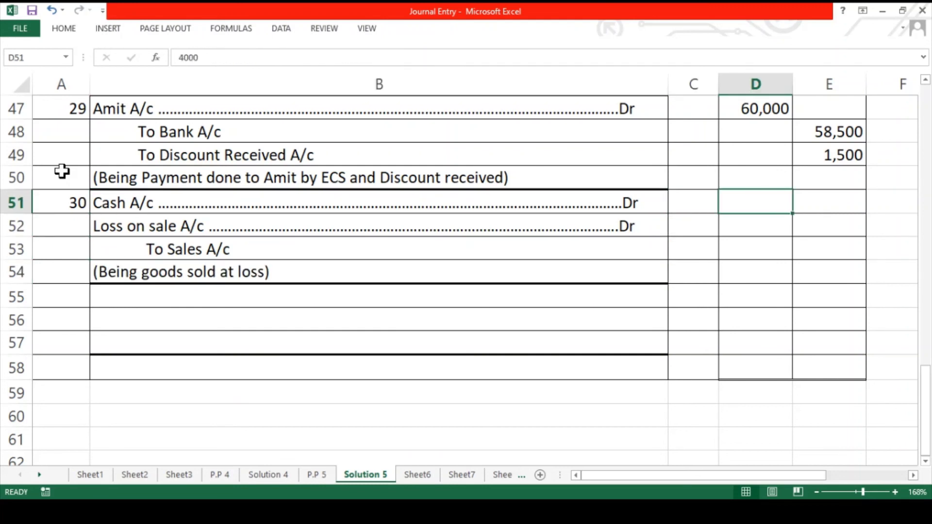
pyautogui.press('Down')
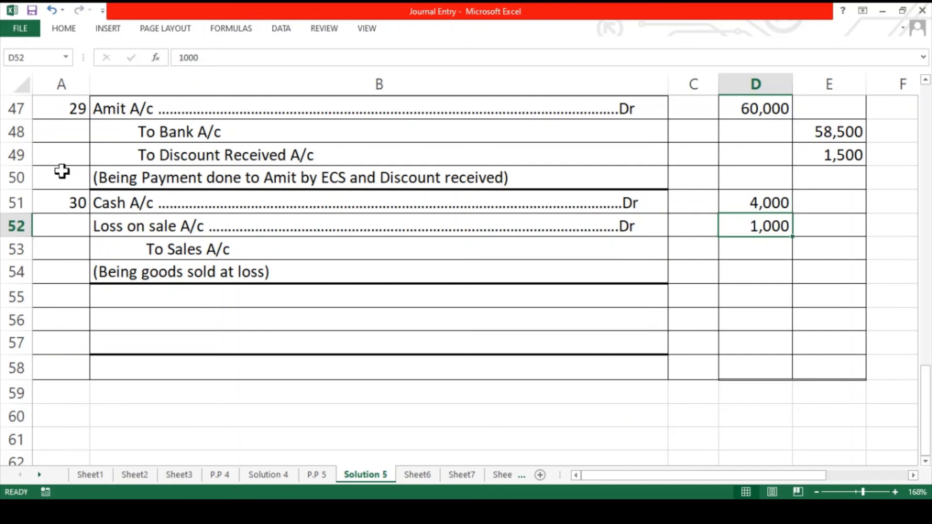
pyautogui.press('Down')
pyautogui.press('Right')
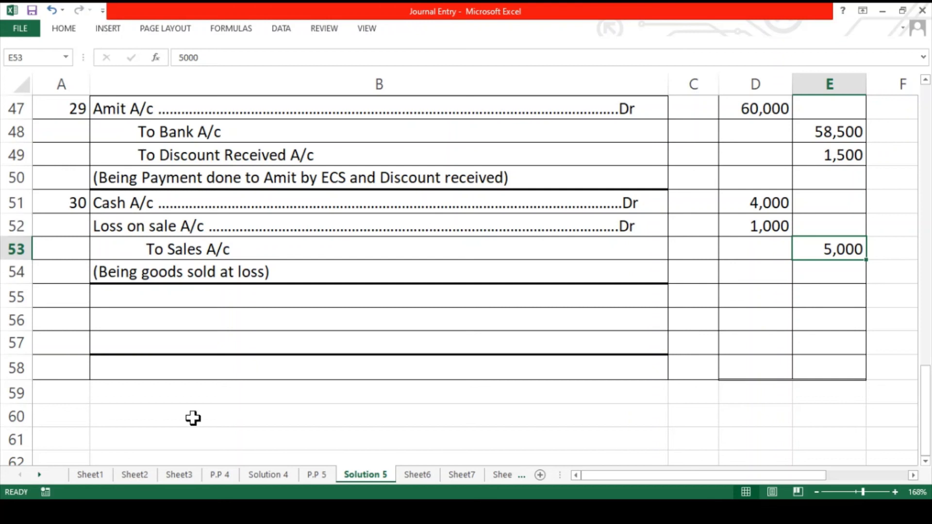
# Step: Show the date 31 in A55 and select the matching goods sold transaction in B18 of the P.P 5 sheet
pyautogui.click(69, 288)
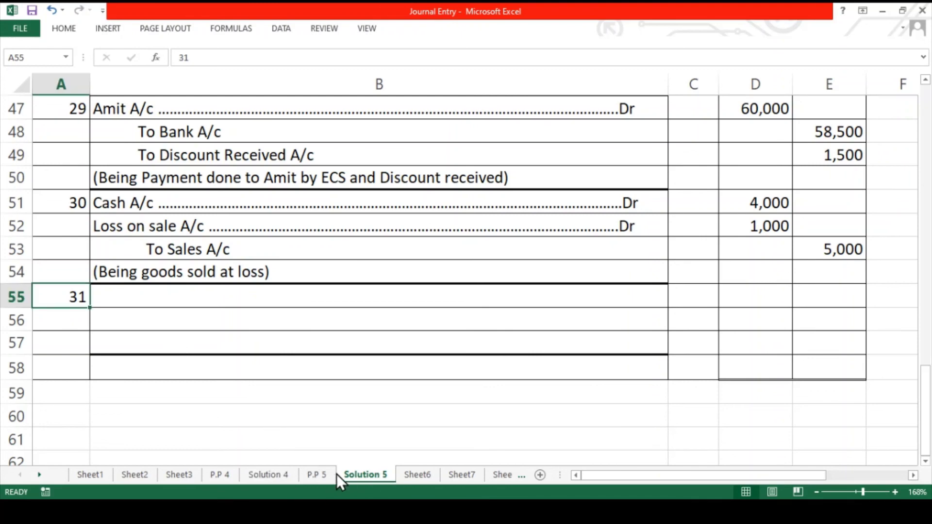
pyautogui.click(324, 475)
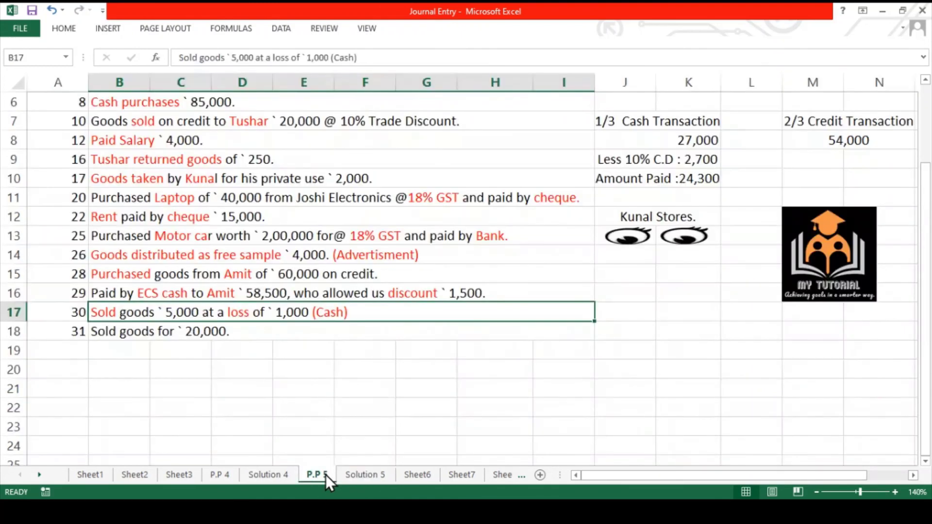
pyautogui.click(150, 332)
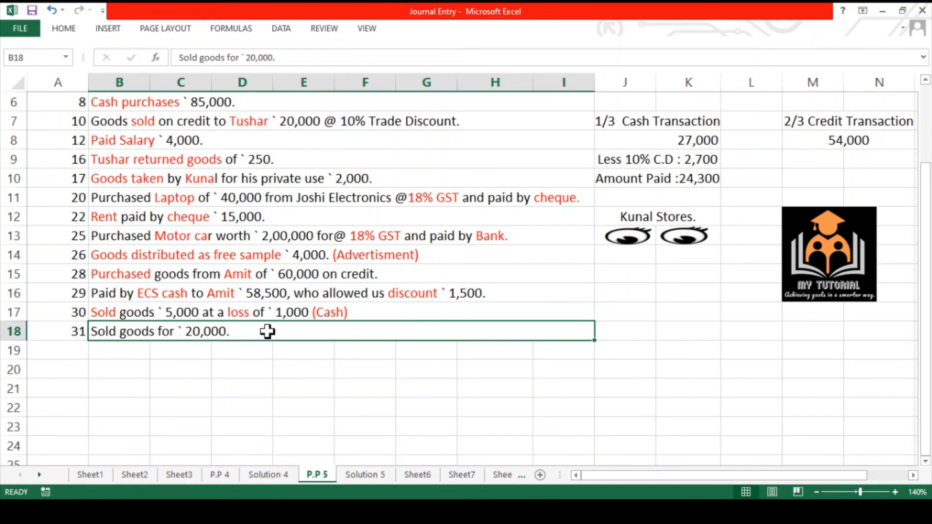
# Step: In B18, colour the word "Sold" red and append "(cash)" in red to the end of the transaction text
pyautogui.doubleClick(117, 332)
pyautogui.moveTo(114, 331); pyautogui.dragTo(90, 331)
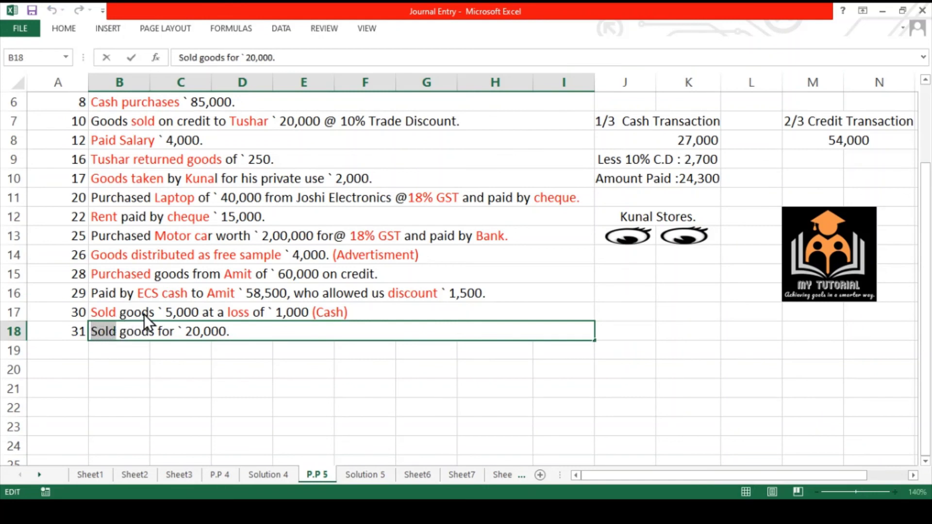
pyautogui.click(237, 335)
pyautogui.write('(')
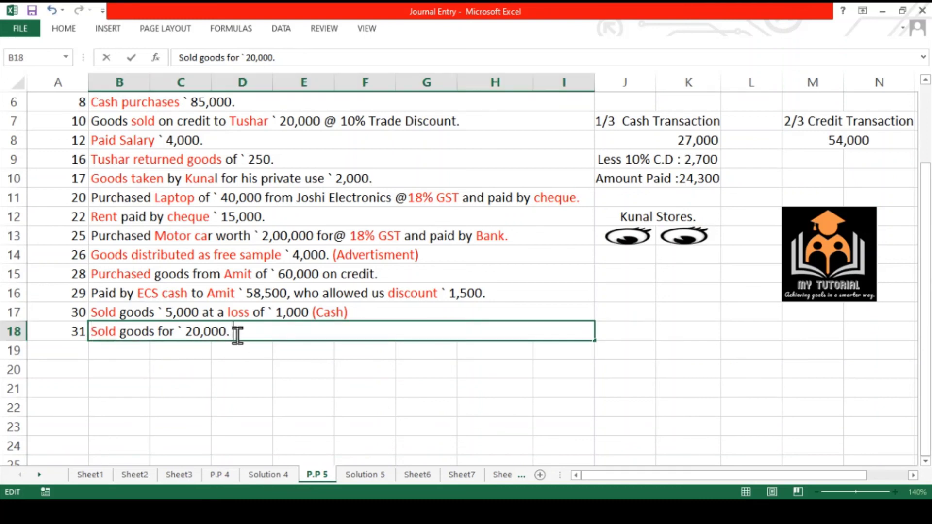
pyautogui.write('cash)')
pyautogui.hotkey('shift', 'Left')
pyautogui.hotkey('shift', 'Left')
pyautogui.hotkey('shift', 'Left')
pyautogui.hotkey('shift', 'Left')
pyautogui.hotkey('shift', 'Left')
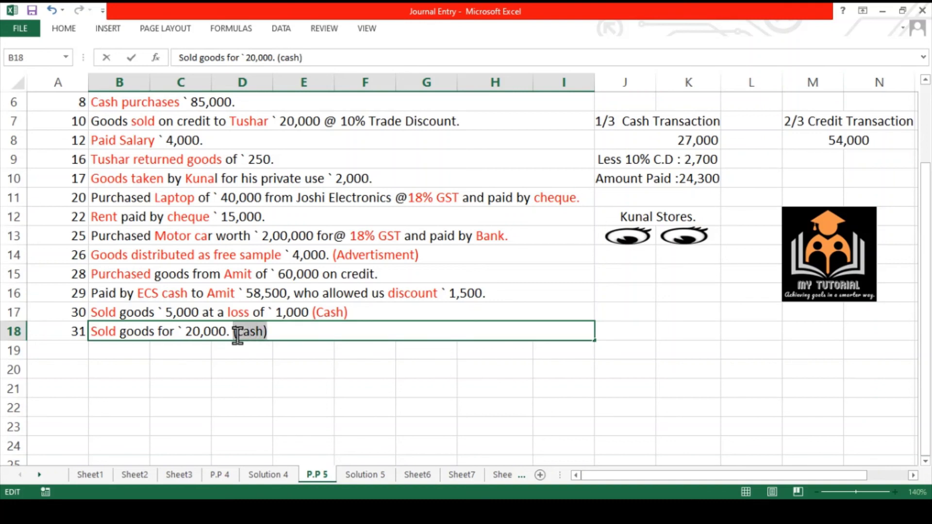
pyautogui.hotkey('shift', 'Left')
pyautogui.click(63, 29)
pyautogui.click(110, 335)
pyautogui.click(274, 349)
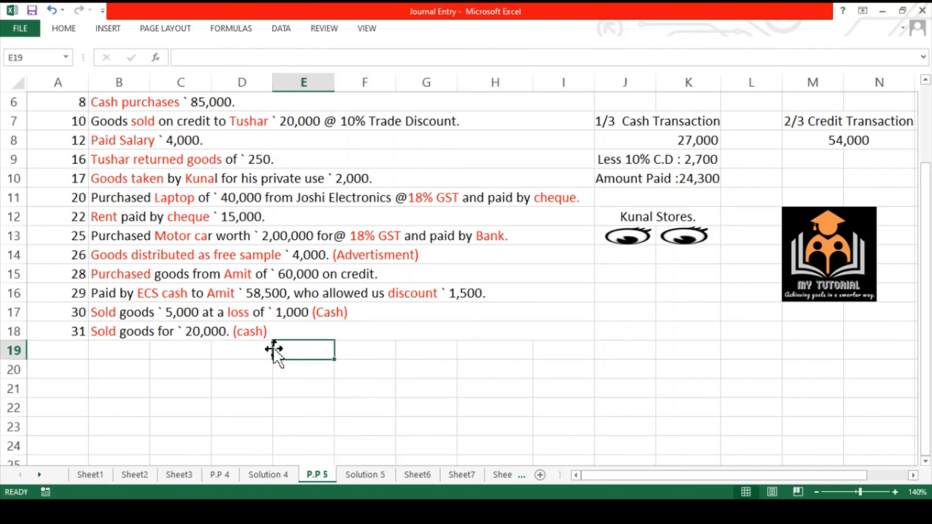
pyautogui.click(263, 333)
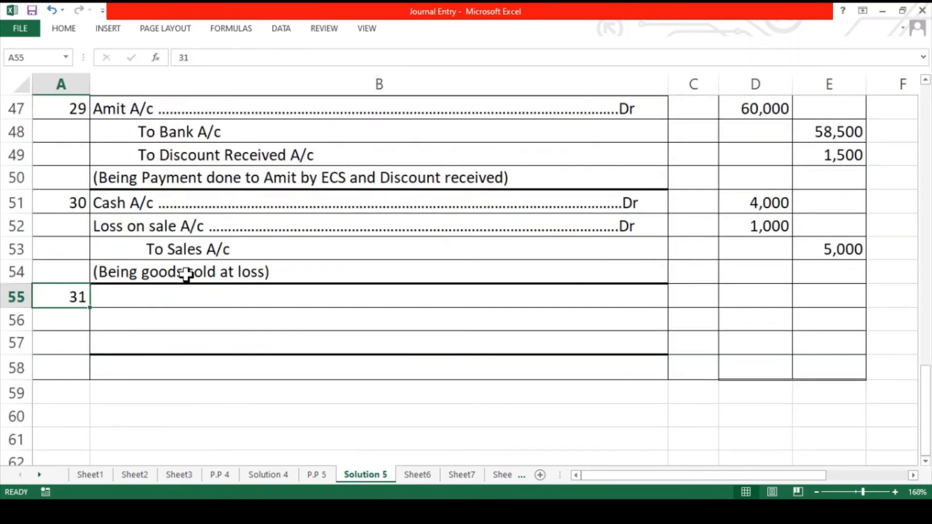
# Step: On the Solution 5 sheet, show the Cash A/c debit, the Sales A/c credit and the narration "(Being goods Sold)" in B55:B57
pyautogui.click(181, 297)
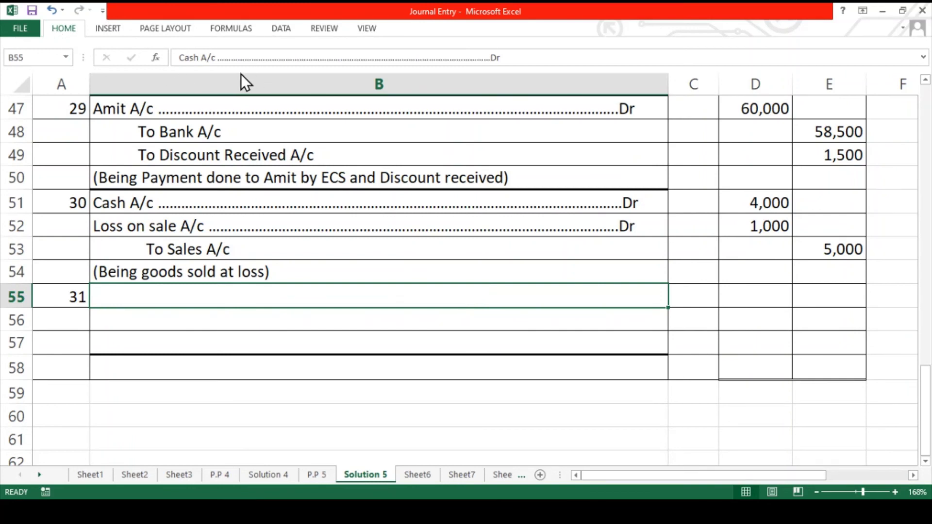
pyautogui.click(185, 315)
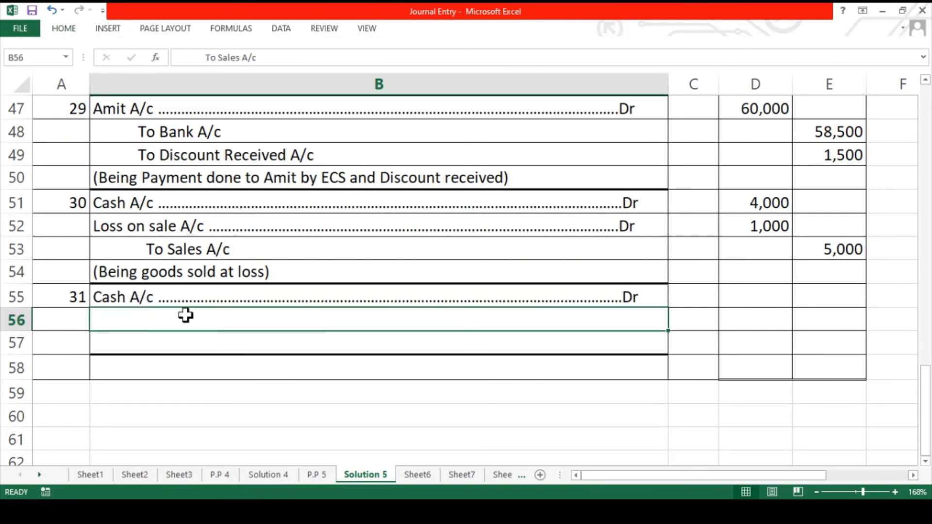
pyautogui.click(101, 346)
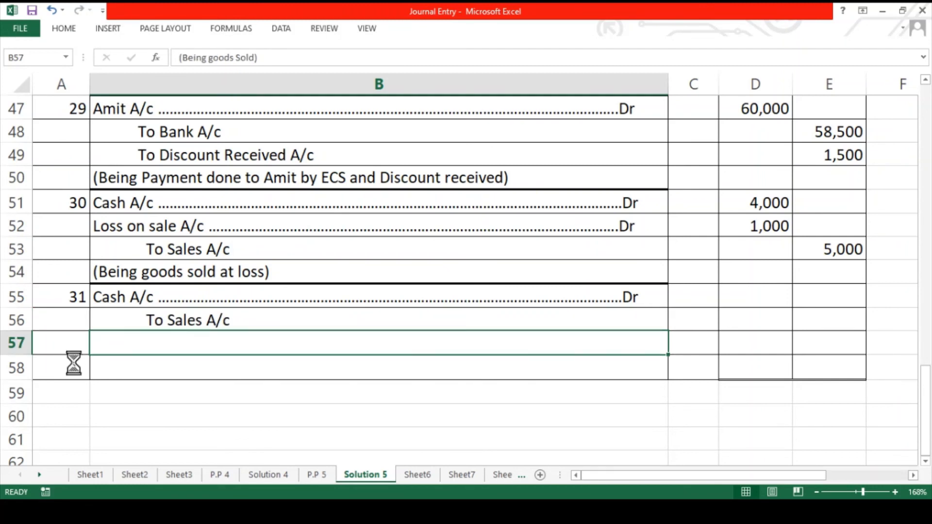
# Step: Show the cash debit of 20,000 in D55 and the sales credit of 20,000 in E56
pyautogui.press('Up')
pyautogui.press('Up')
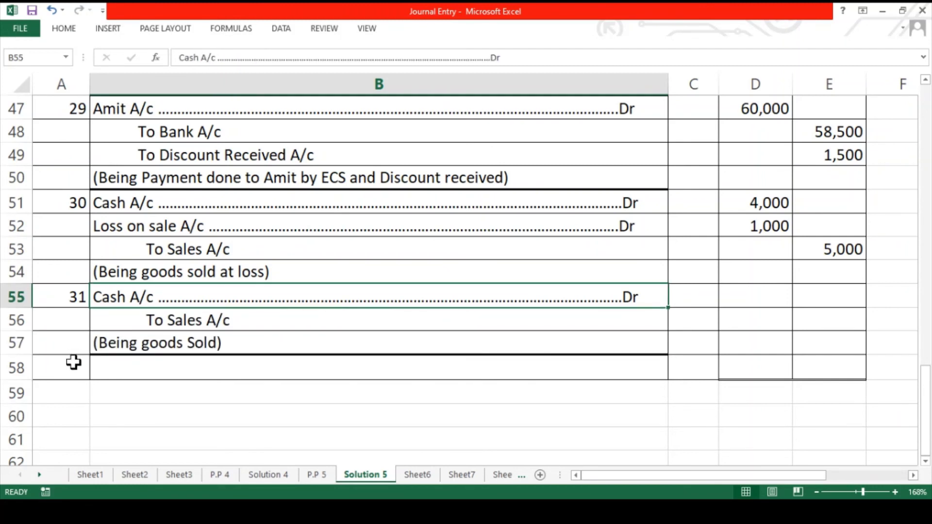
pyautogui.press('Right')
pyautogui.press('Right')
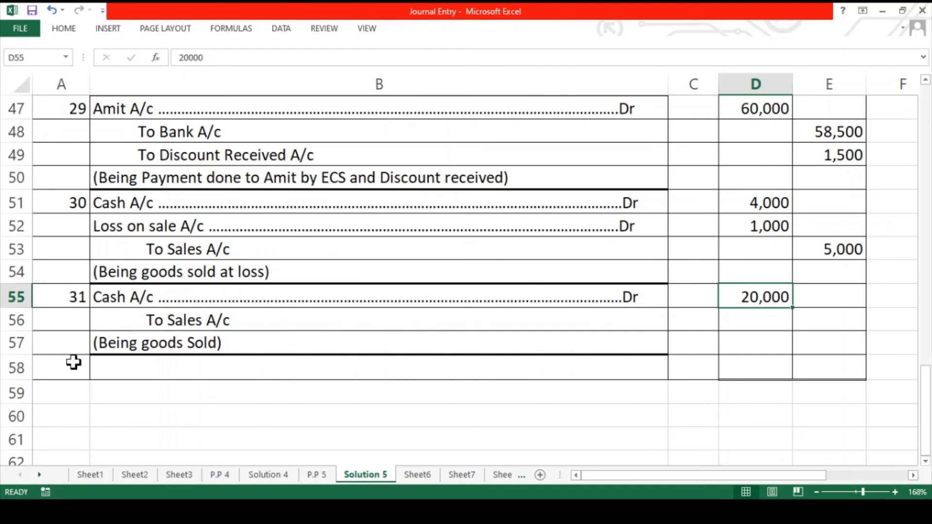
pyautogui.press('Right')
pyautogui.press('Down')
pyautogui.write('20000')
pyautogui.hotkey('ctrl', 'Return')
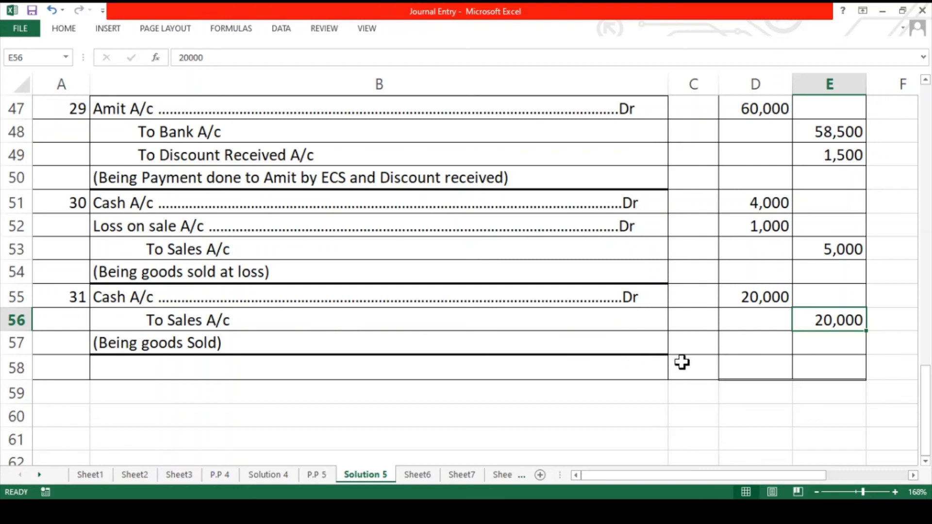
# Step: Show the debit and credit column totals of 6,97,450 in D58 and E58
pyautogui.click(722, 365)
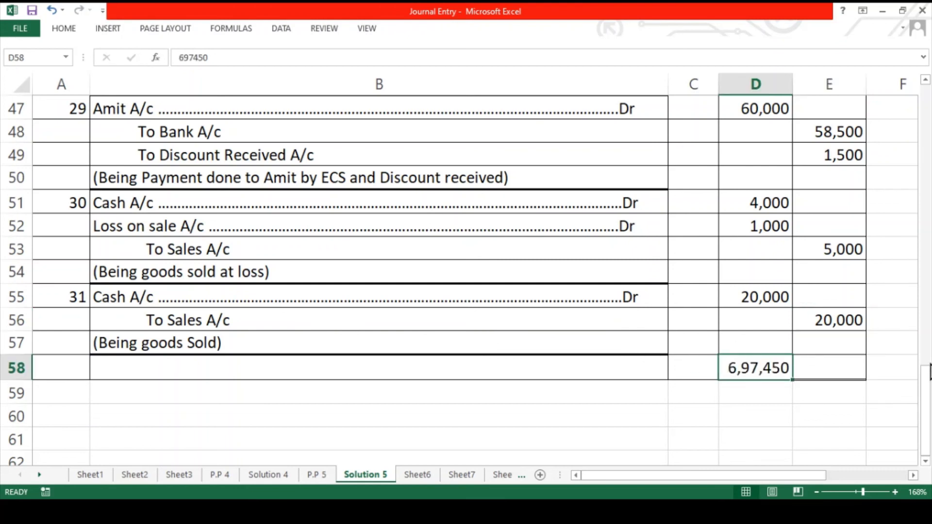
pyautogui.click(853, 366)
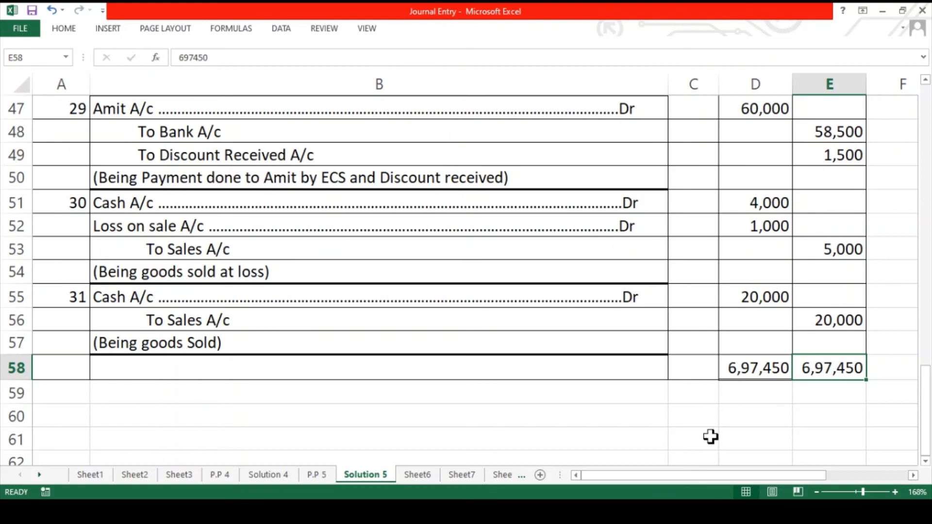
# Step: Review the completed journal entries of Kunal Stores from the heading downwards
pyautogui.scroll(9, 574, 379)
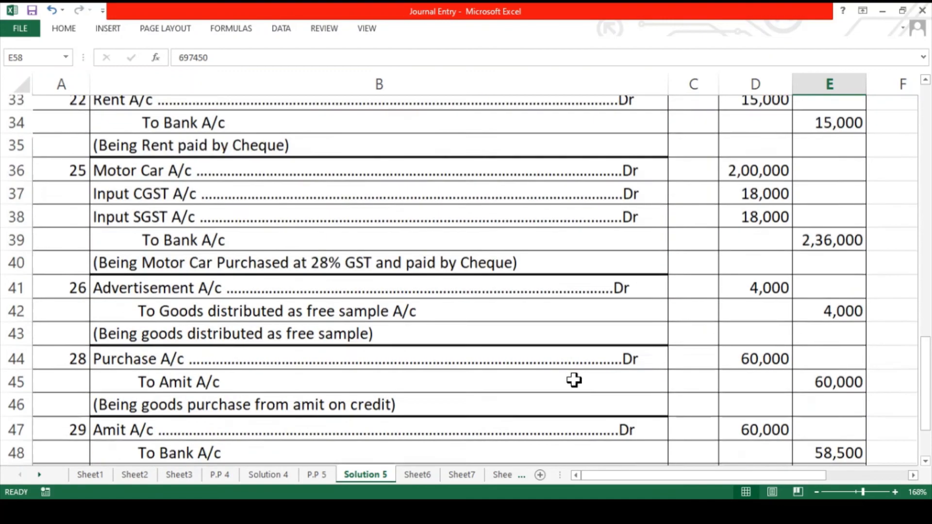
pyautogui.scroll(7, 574, 379)
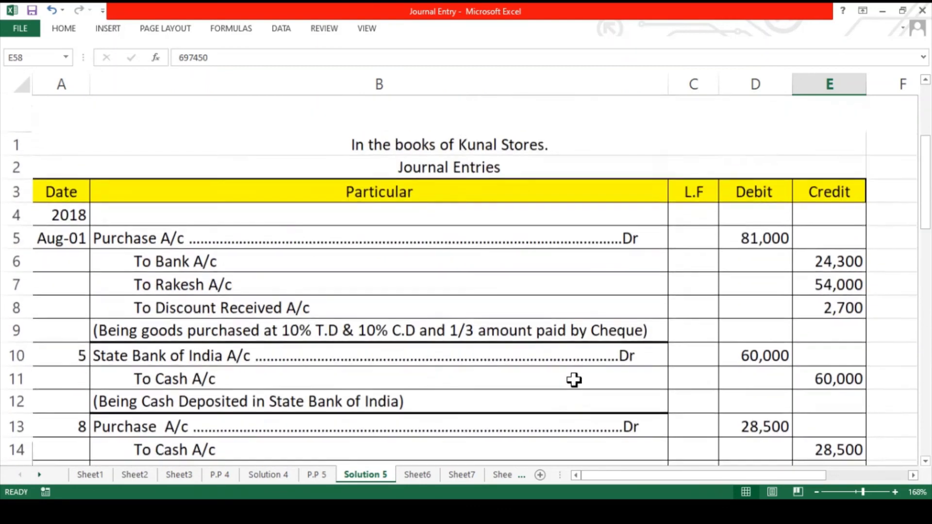
pyautogui.scroll(-2, 574, 380)
pyautogui.scroll(-1, 574, 379)
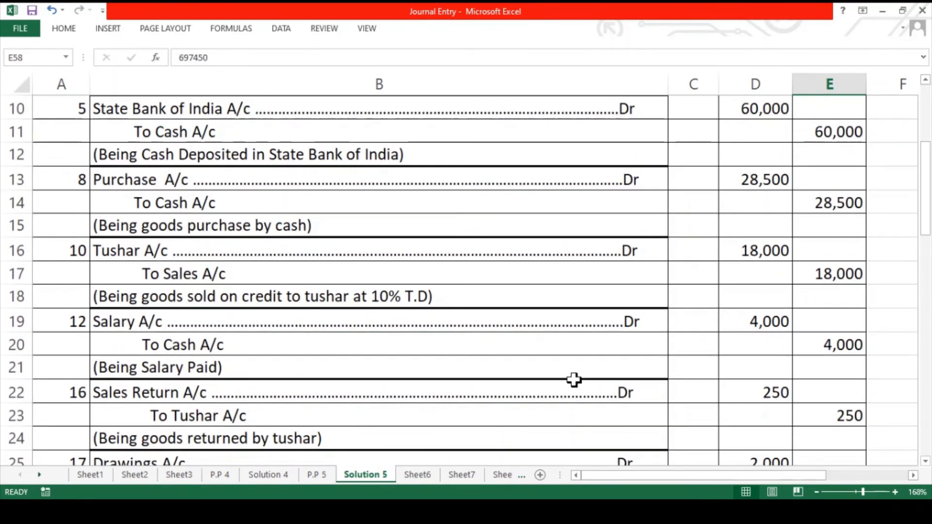